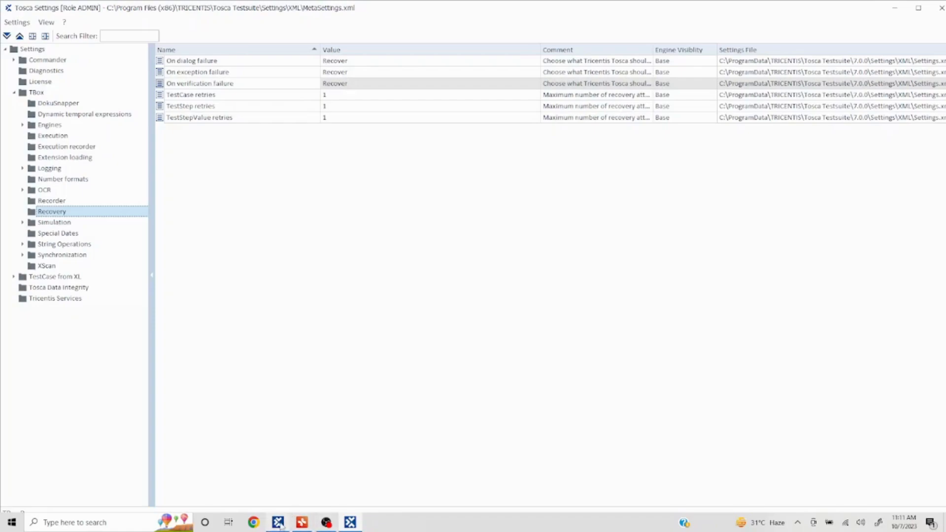
Step: Examine the available values of the On dialog failure recovery setting and look over the Recovery Scenarios mind map
click(435, 215)
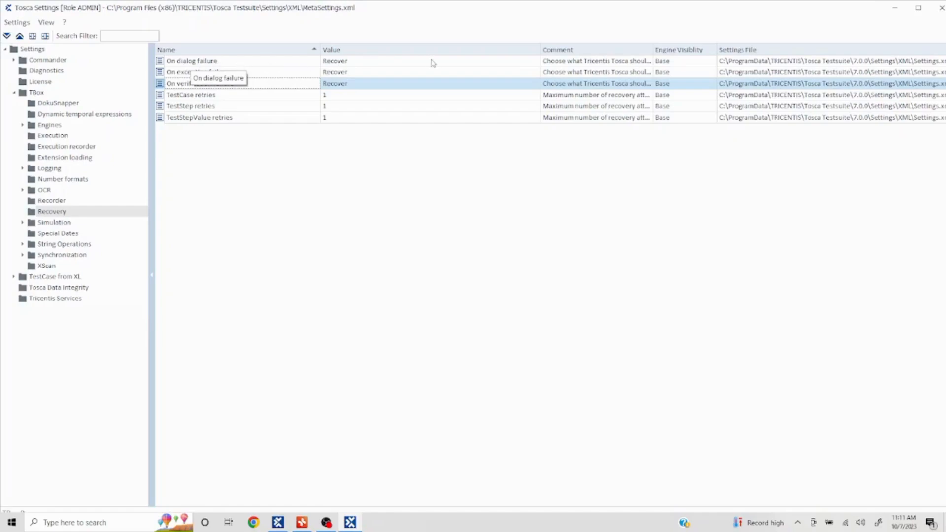
click(534, 61)
click(536, 62)
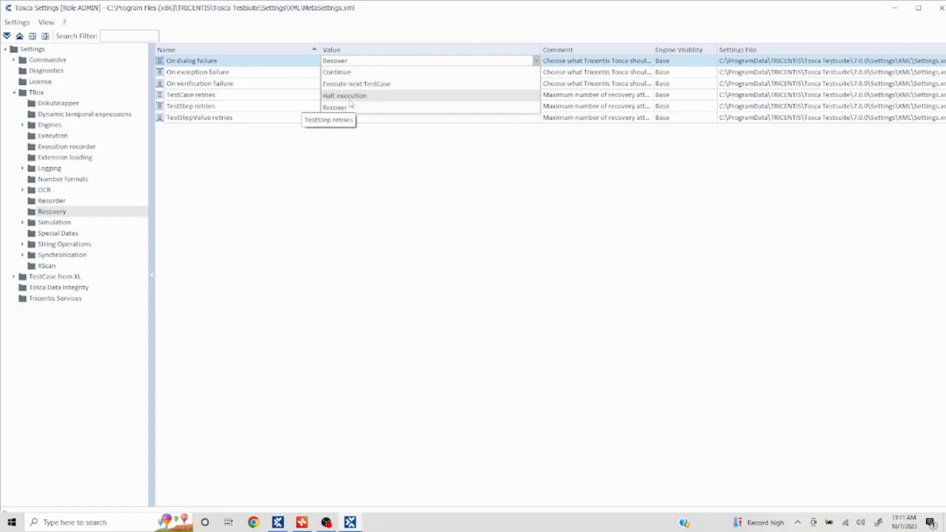
click(388, 213)
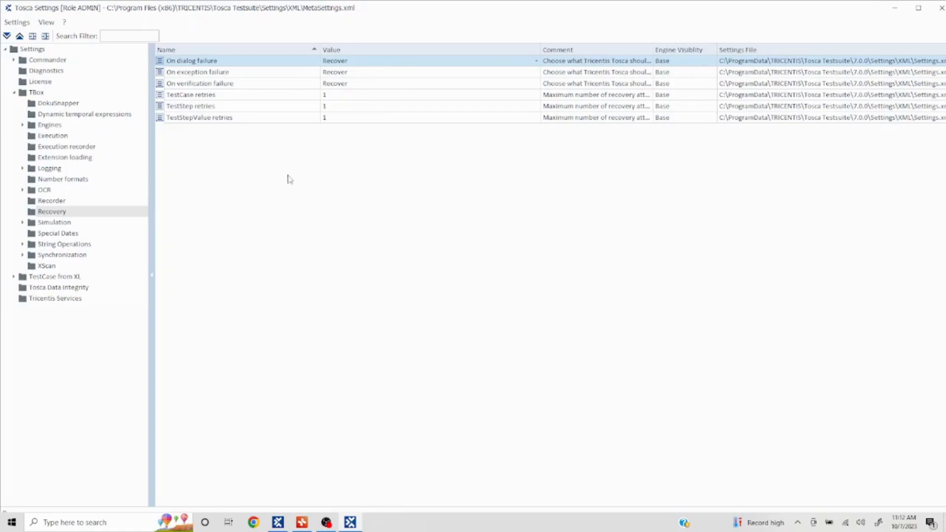
click(303, 522)
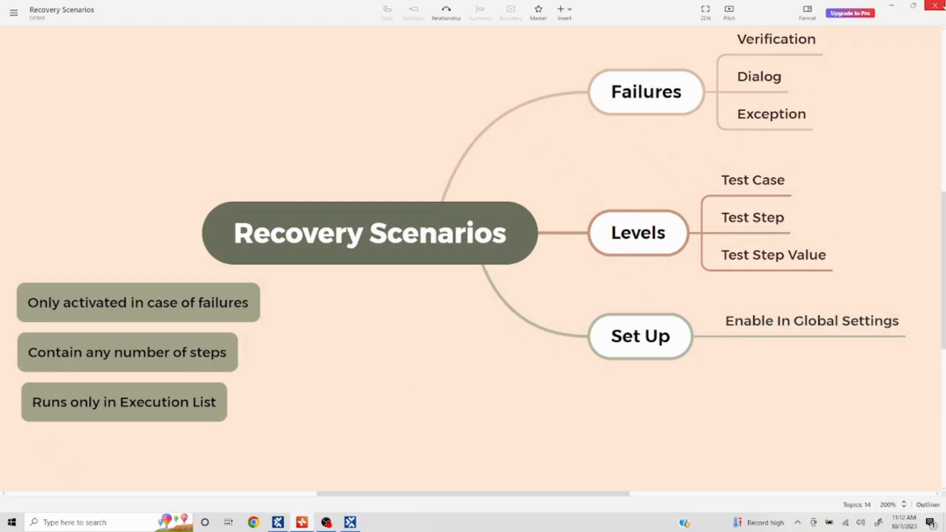
click(892, 9)
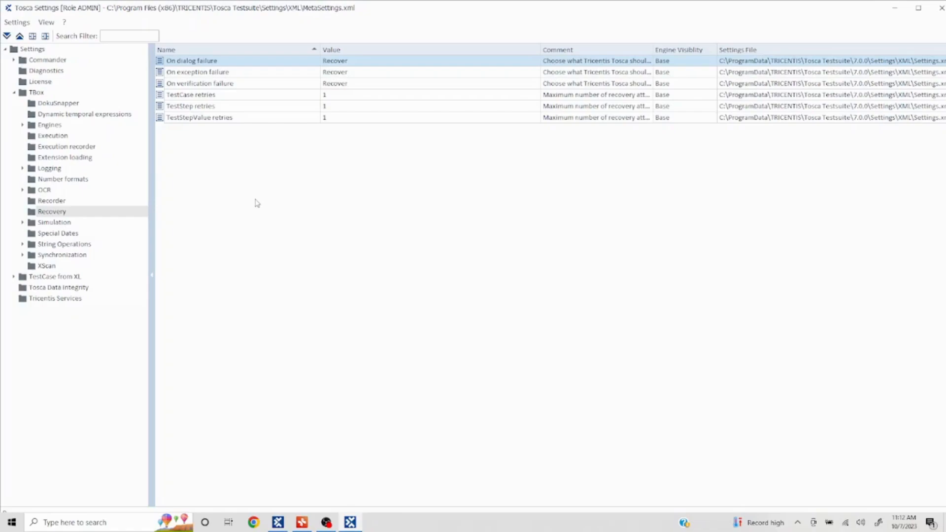
Step: Set the TestCase retries recovery setting to 1 and close the Tosca settings
click(332, 95)
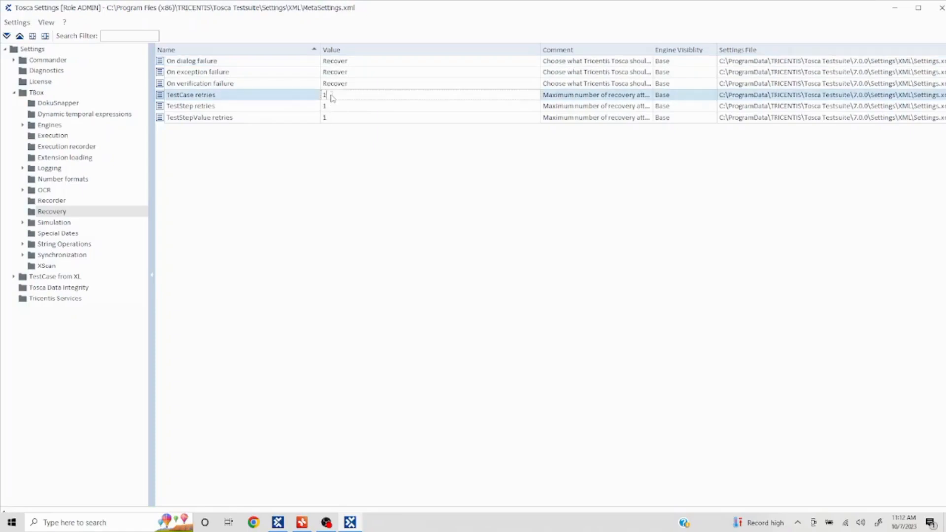
key(BackSpace)
text(10)
key(BackSpace)
click(319, 240)
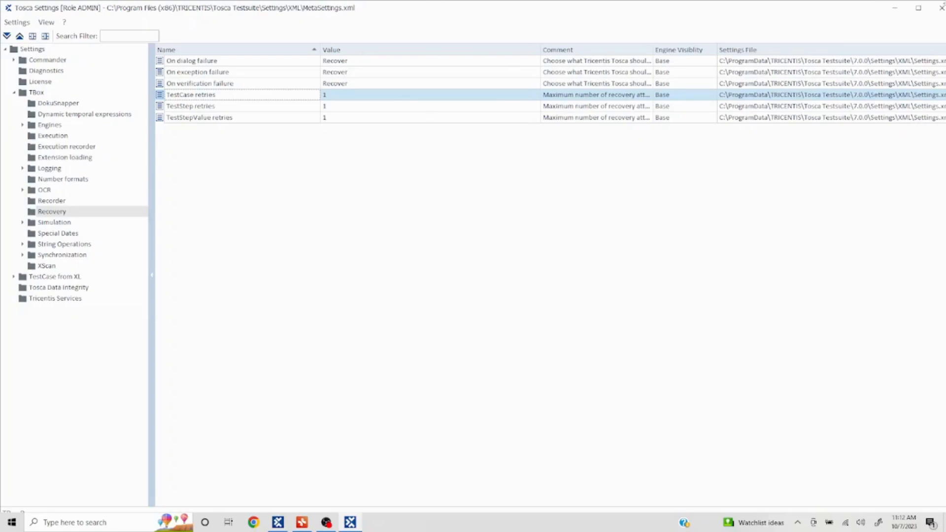
click(940, 8)
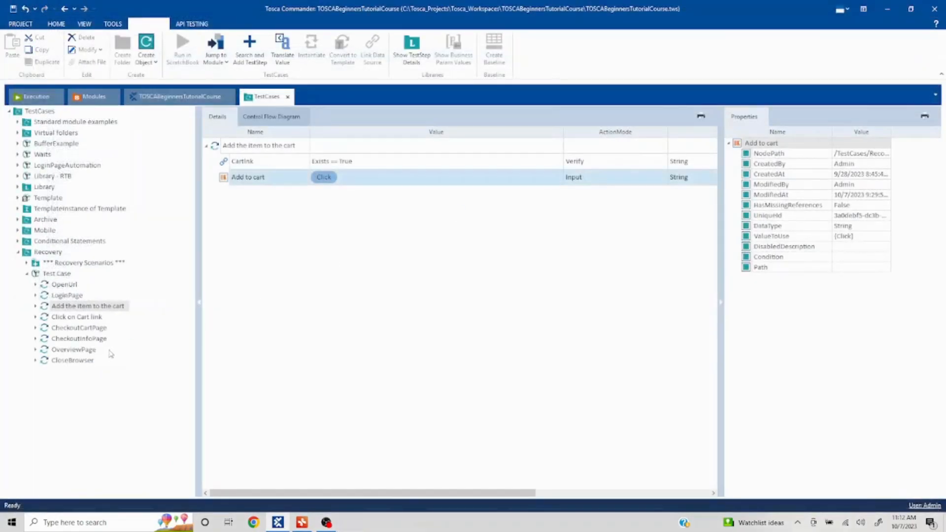
Step: Run the Recovery folder's Test Case in ScratchBook through the full saucedemo checkout and close the results
click(65, 274)
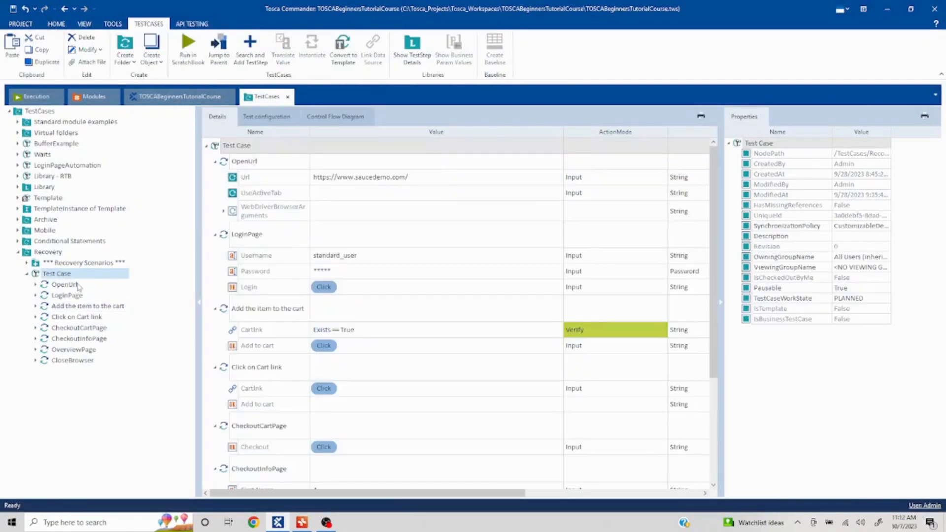
mouse_move(78, 287)
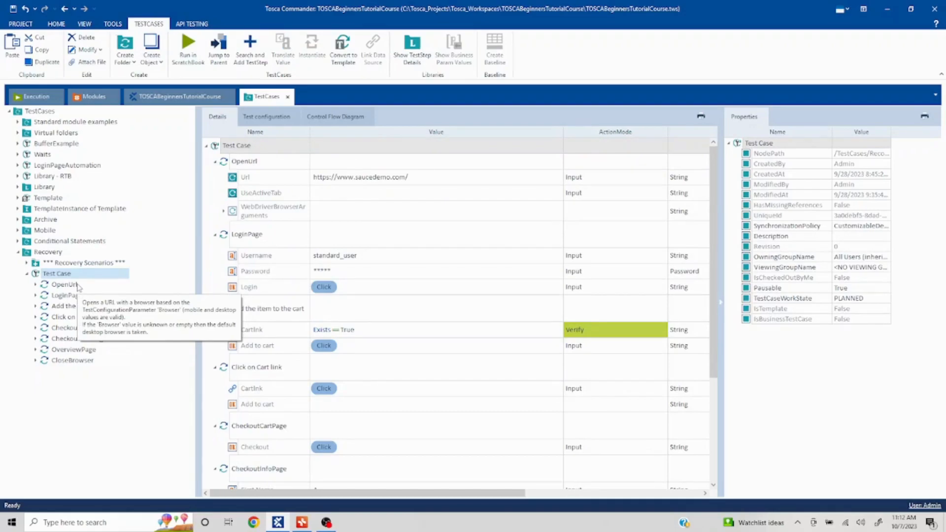
right_click(83, 276)
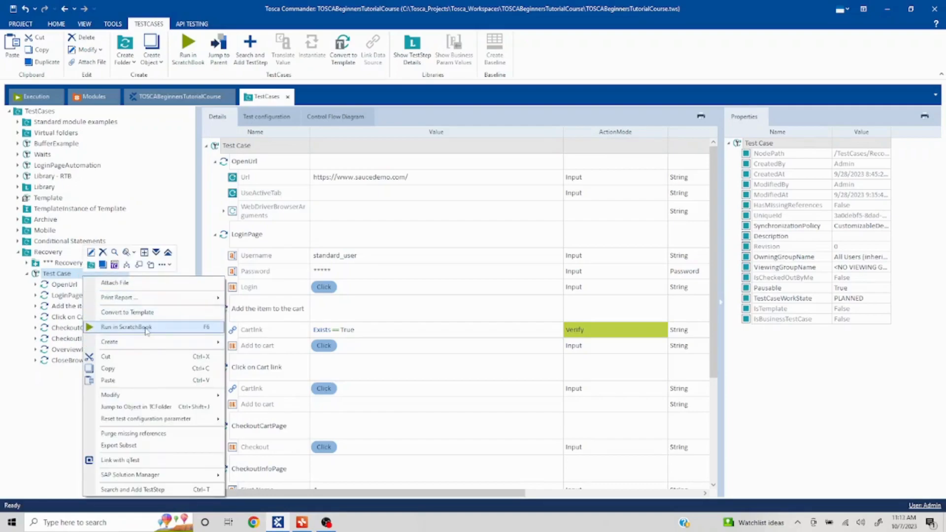
click(146, 329)
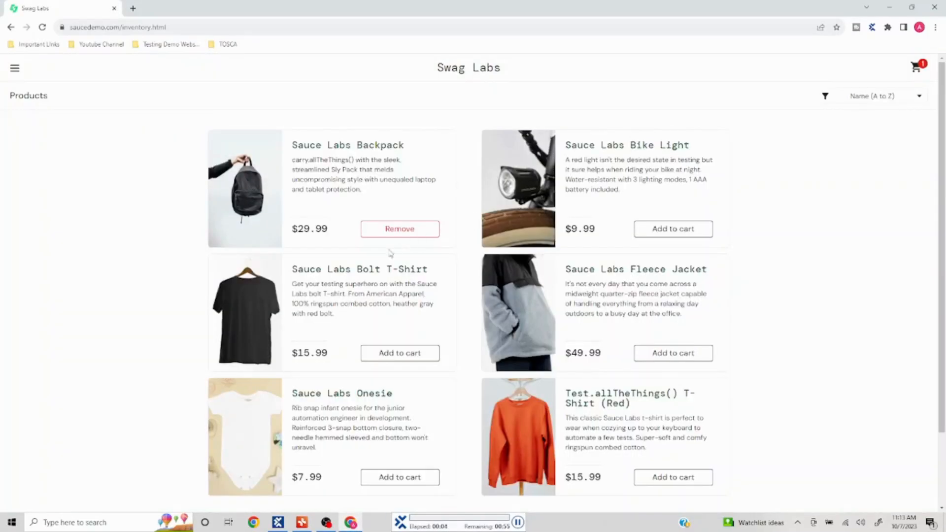
click(401, 229)
click(402, 232)
click(917, 69)
click(734, 255)
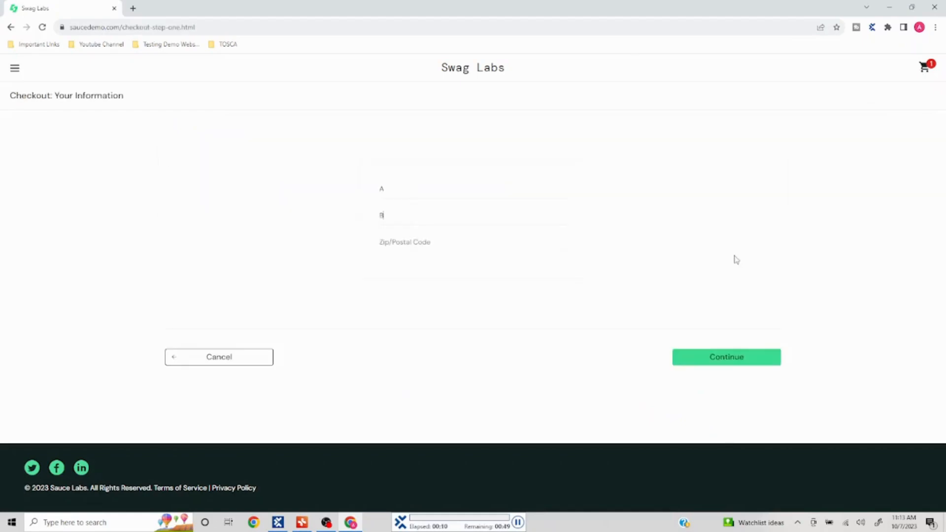
click(728, 358)
click(730, 389)
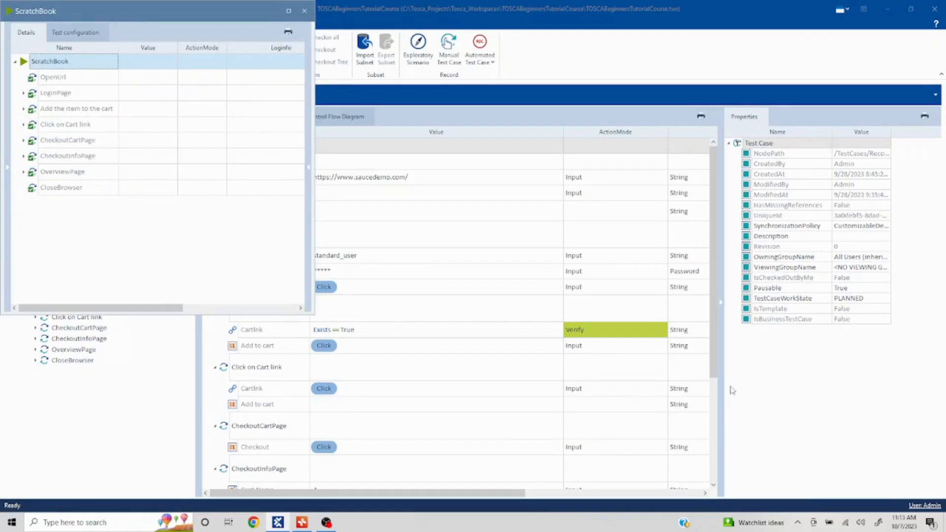
click(305, 11)
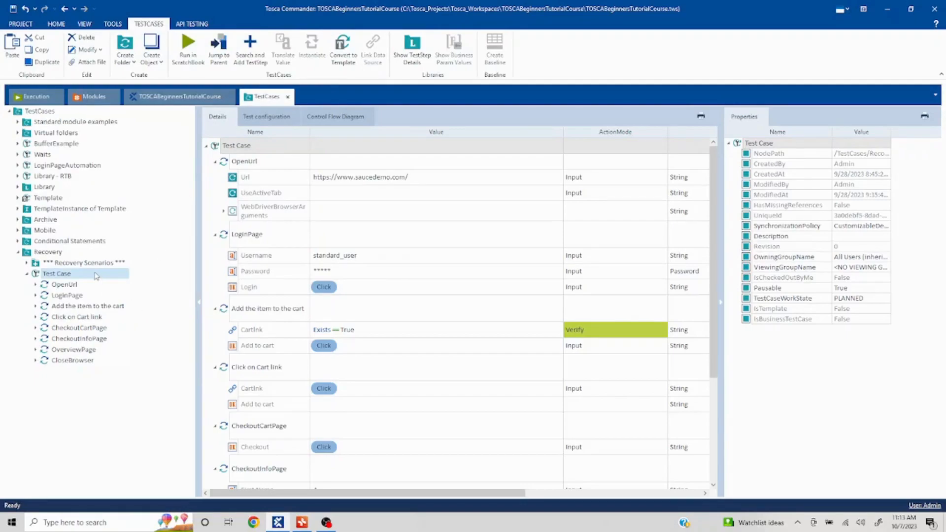
Step: Rerun the Test Case in ScratchBook, adding the Sauce Labs Backpack to the cart during the run, and close the browser and results
right_click(96, 275)
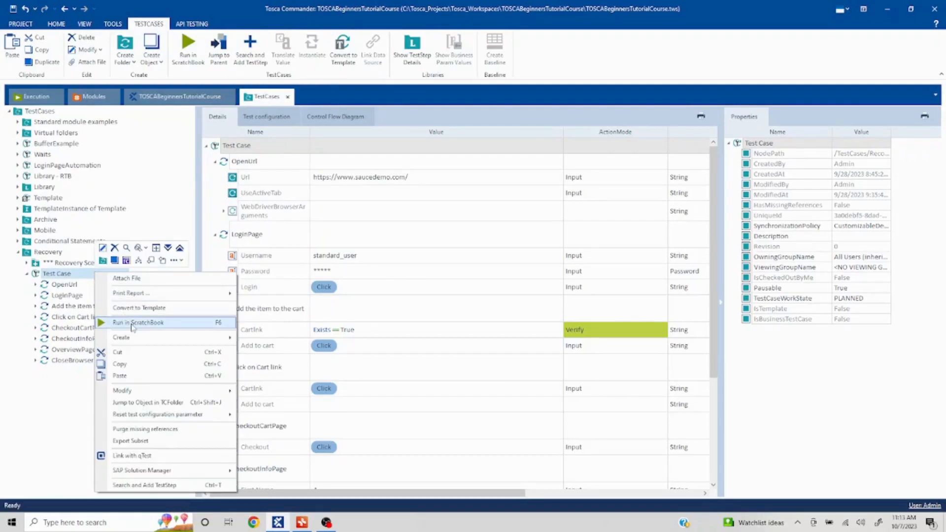
click(132, 326)
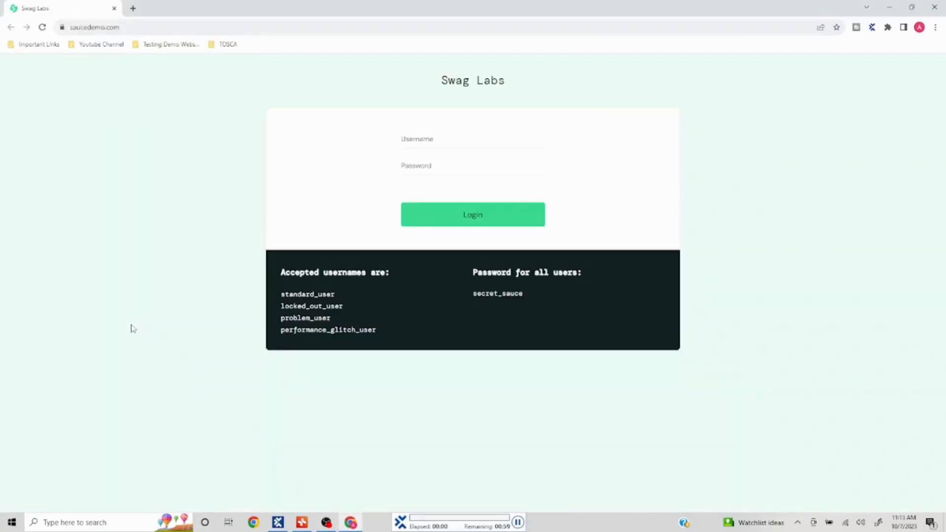
click(472, 217)
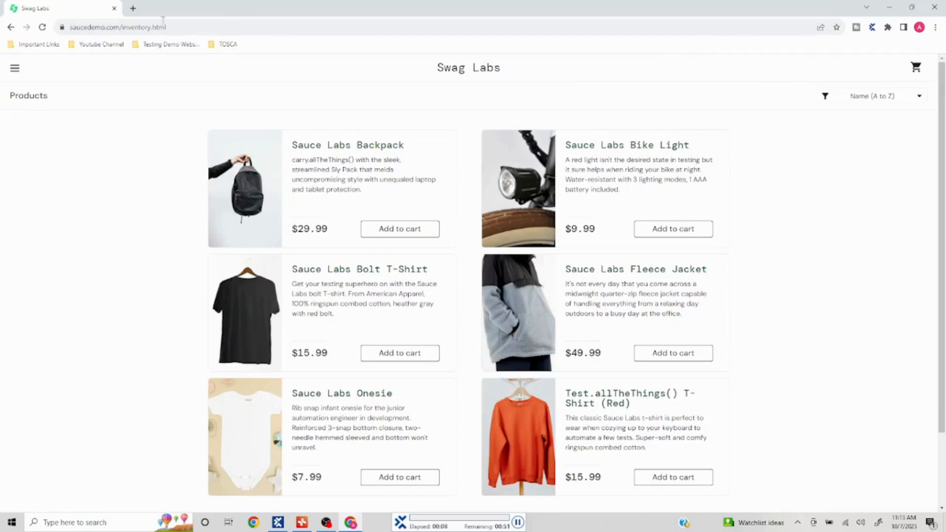
click(414, 235)
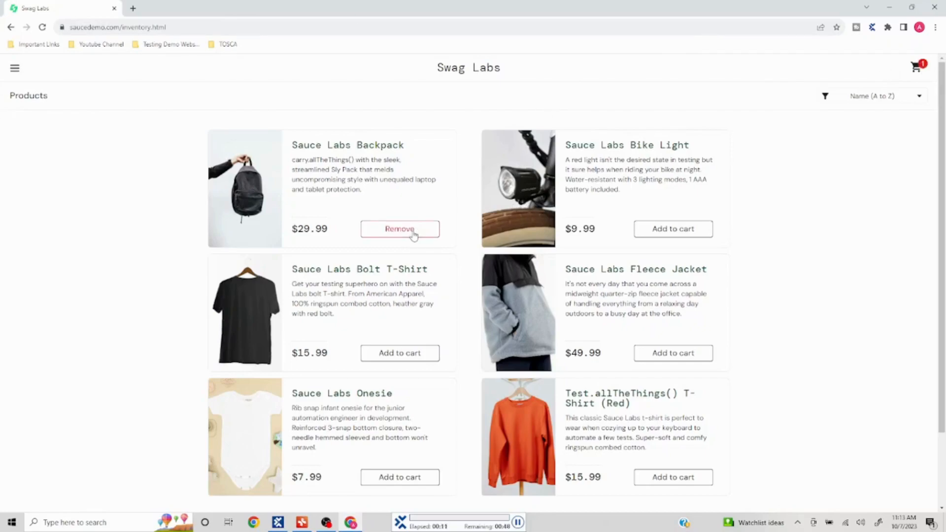
click(935, 6)
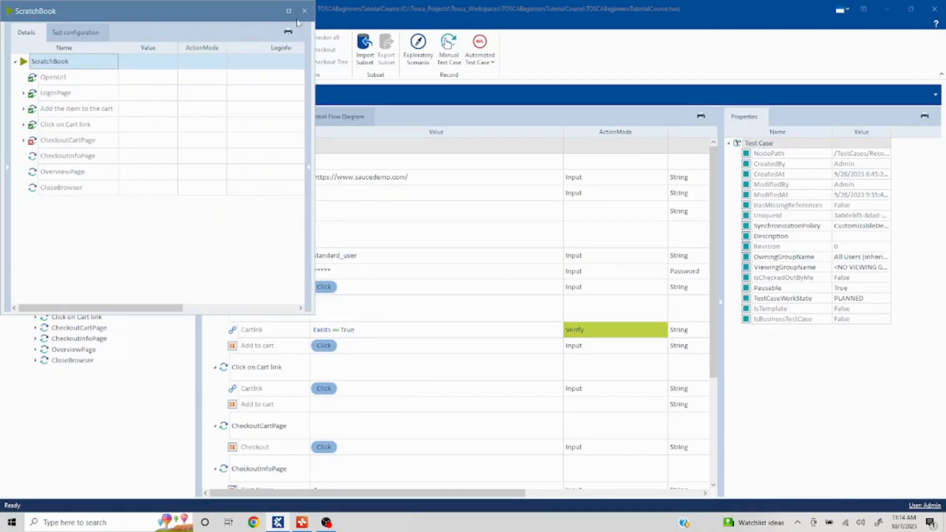
click(305, 11)
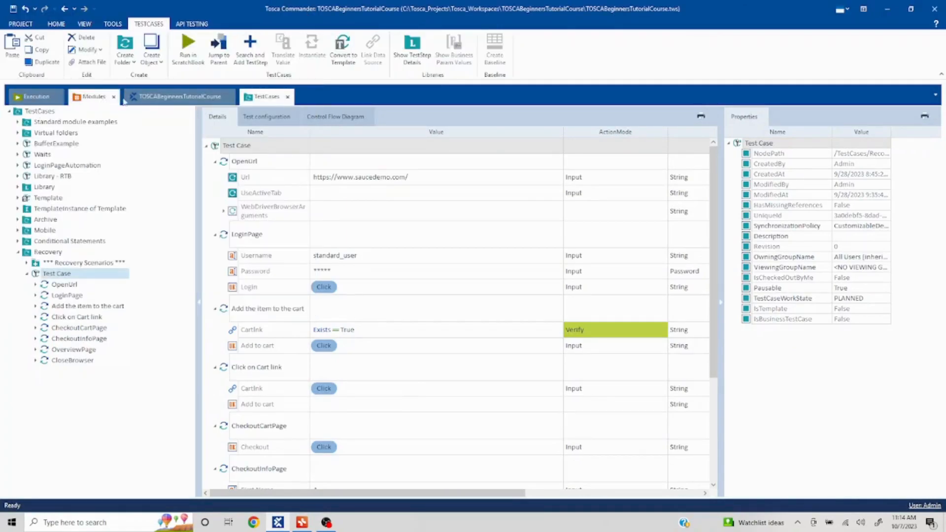
Step: Review the "Add the item to the cart" step and run the whole Test Case in ScratchBook once more
click(79, 306)
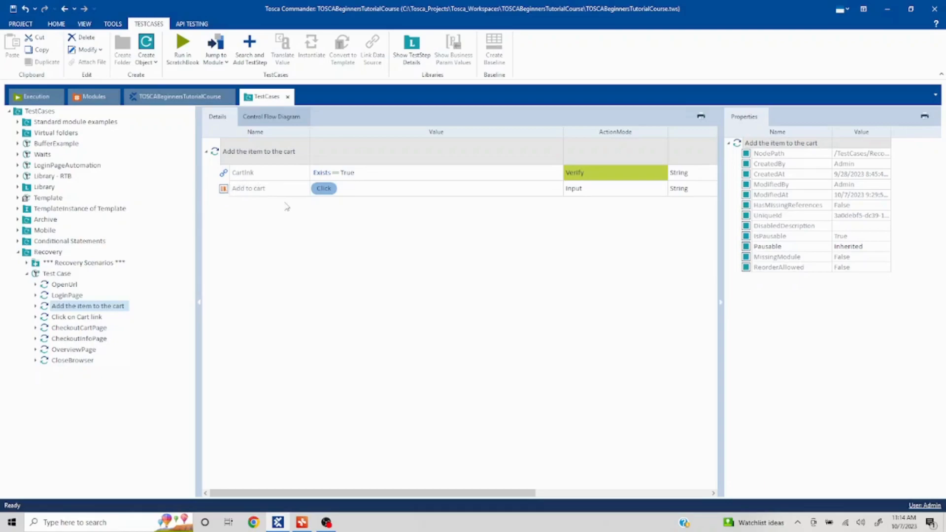
click(42, 97)
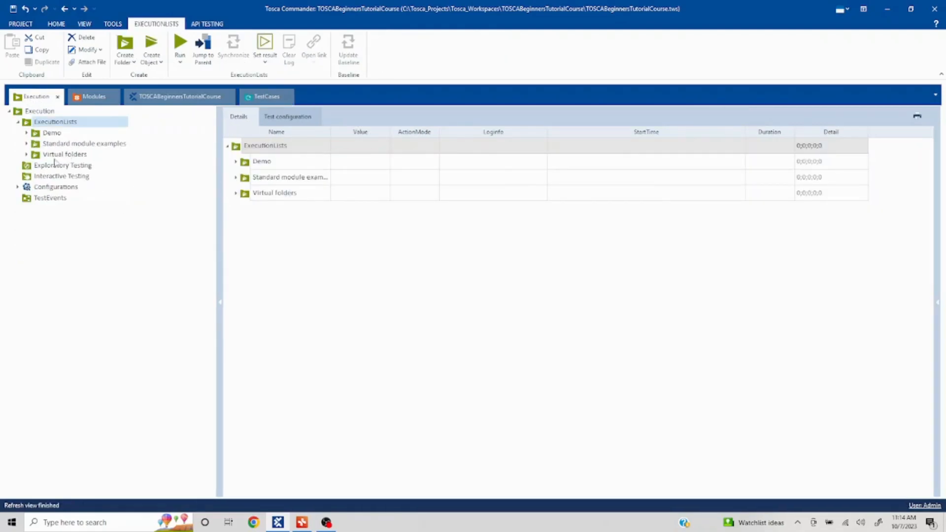
click(269, 97)
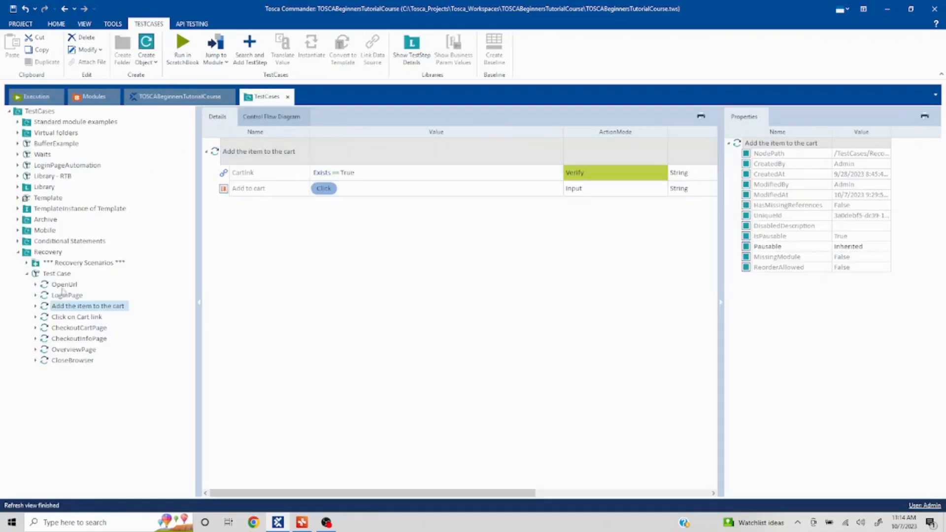
click(71, 272)
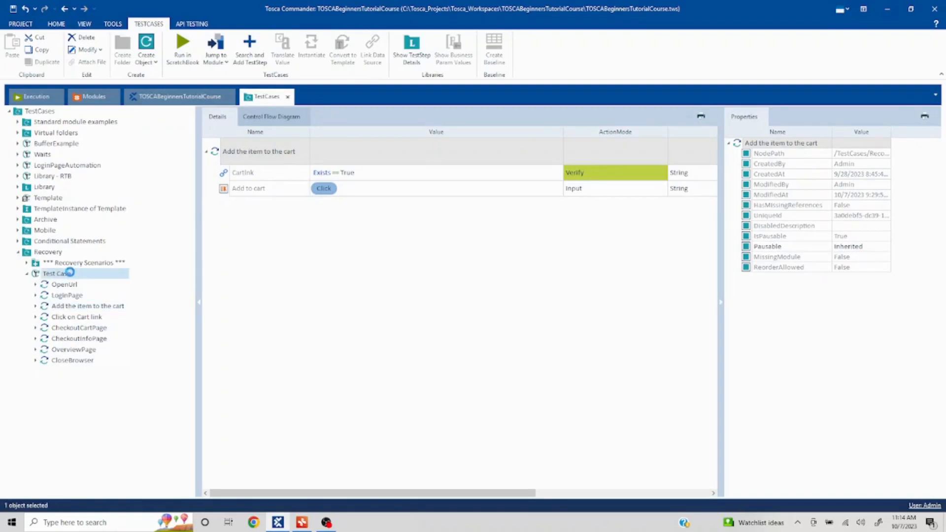
drag(71, 272, 95, 296)
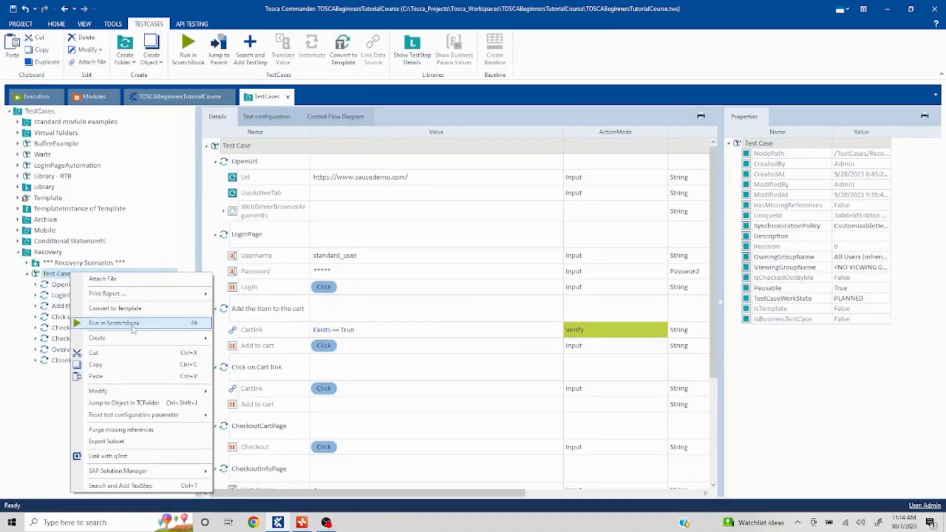
click(127, 323)
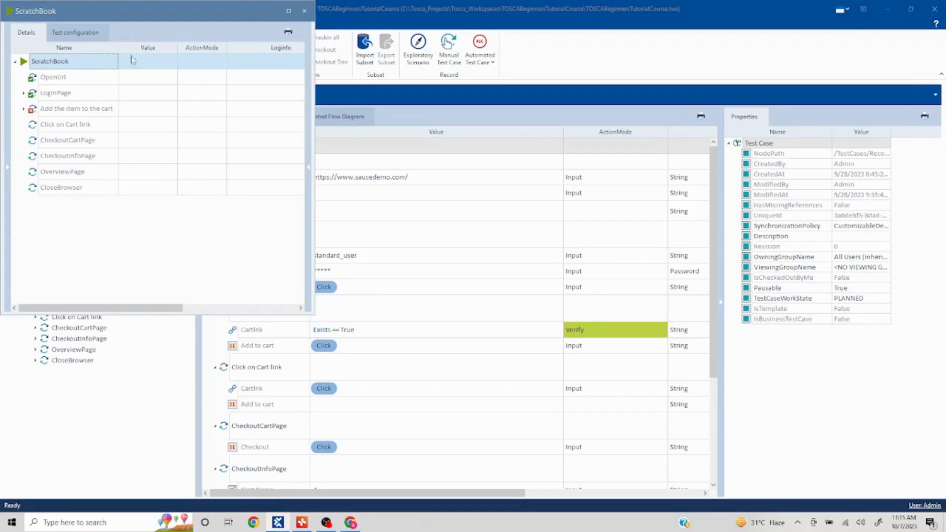
Step: Examine the log info for Add to cart in the maximized ScratchBook results and close them
click(24, 109)
click(289, 10)
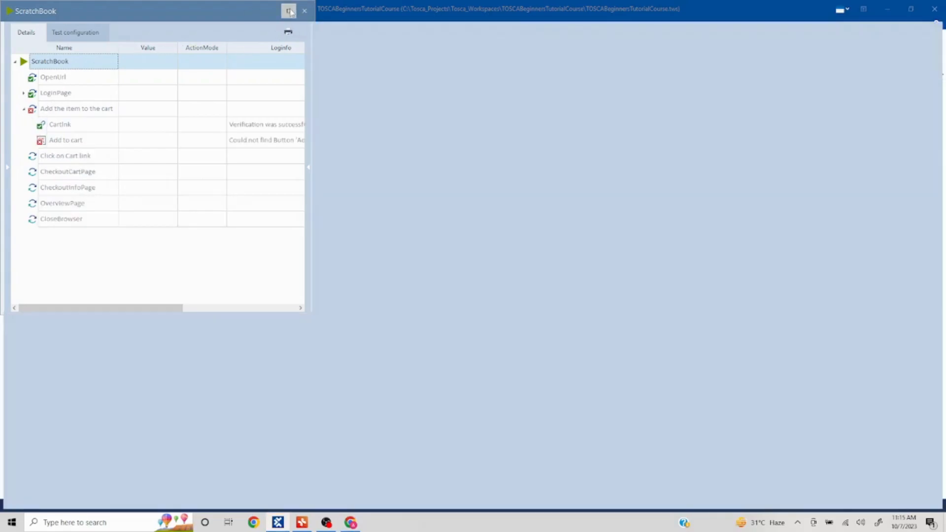
click(320, 143)
click(331, 141)
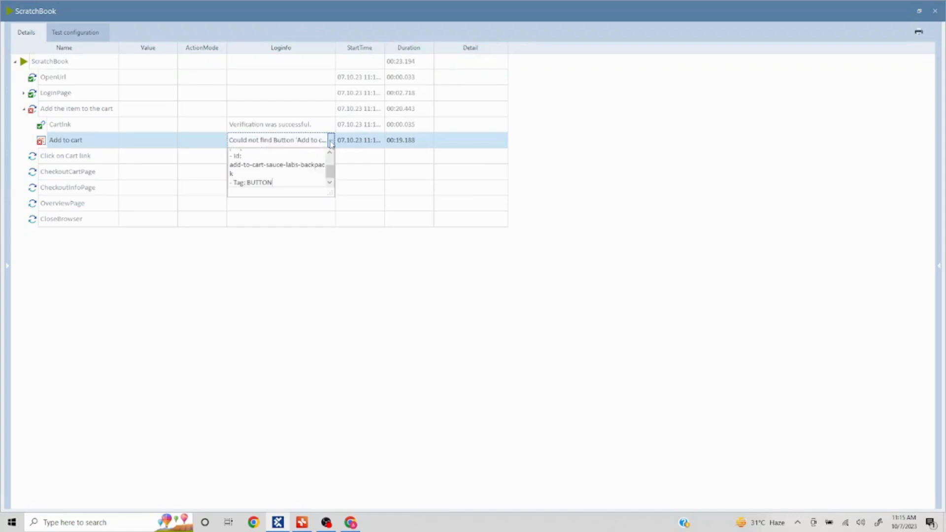
click(935, 11)
click(935, 11)
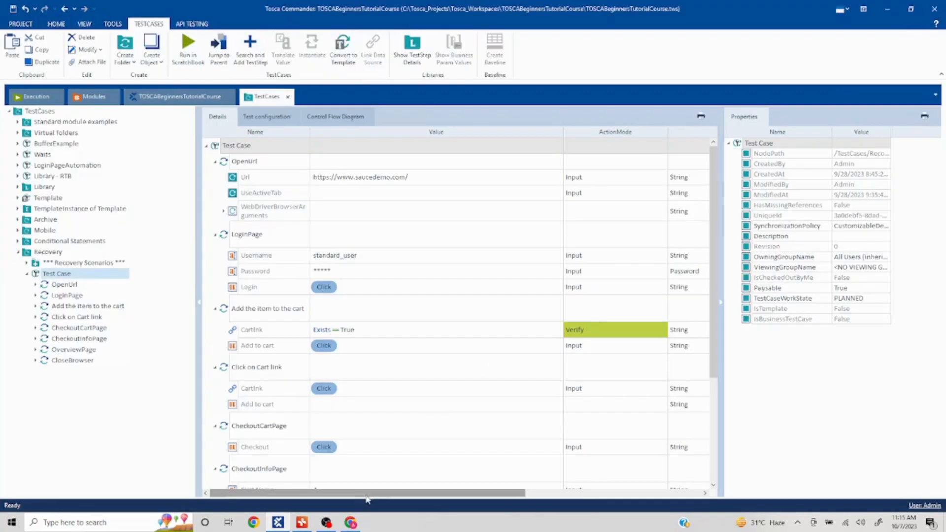
Step: Switch to Chrome, remove the Sauce Labs Backpack from the cart, add it back, and return to Tosca Commander
click(353, 526)
click(408, 232)
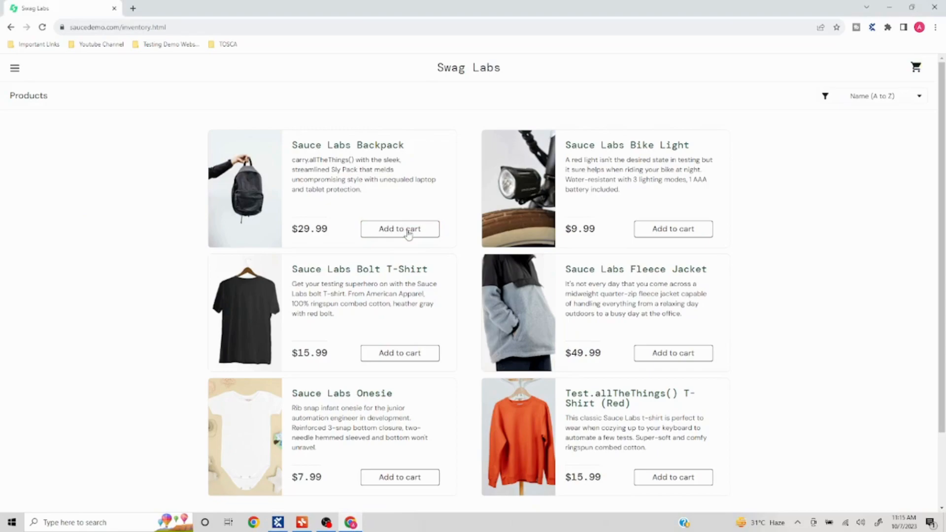
click(409, 233)
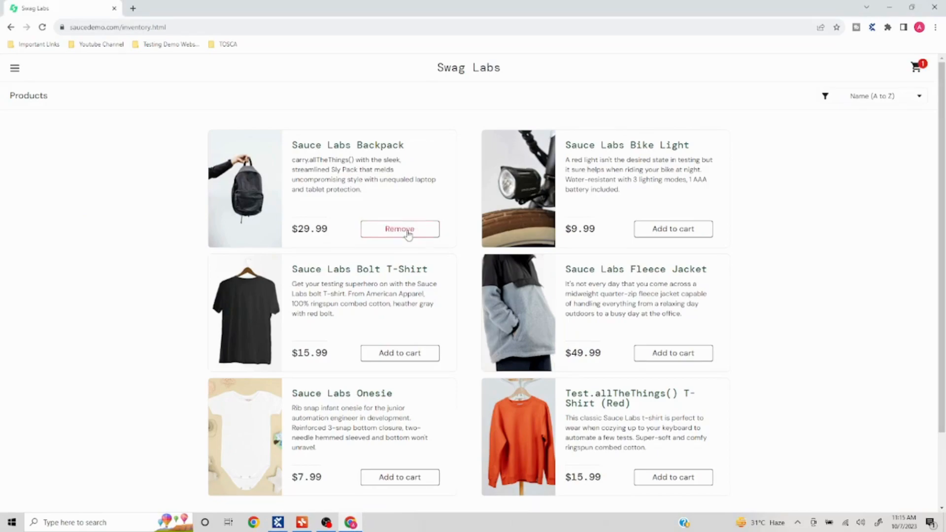
click(277, 523)
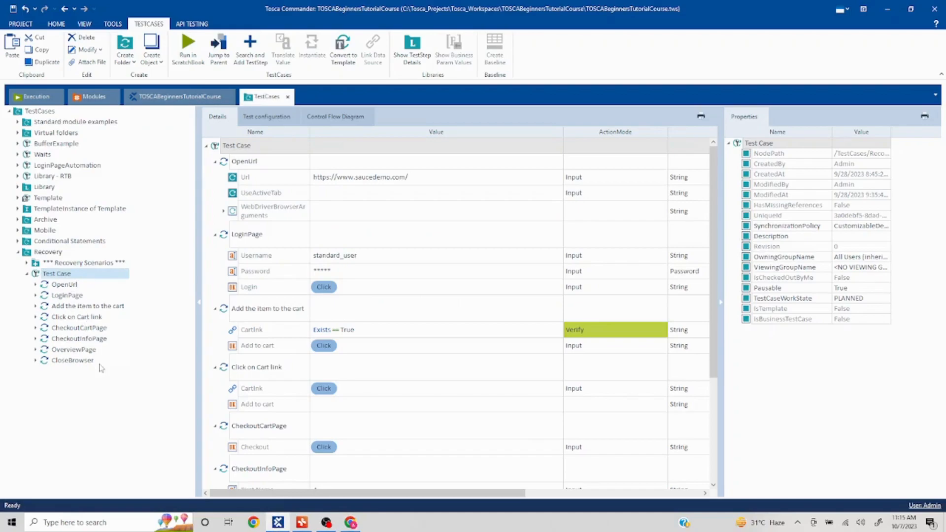
Step: Look over the steps of the Recovery Scenario under *** Recovery Scenarios *** and collapse the collection again
click(27, 263)
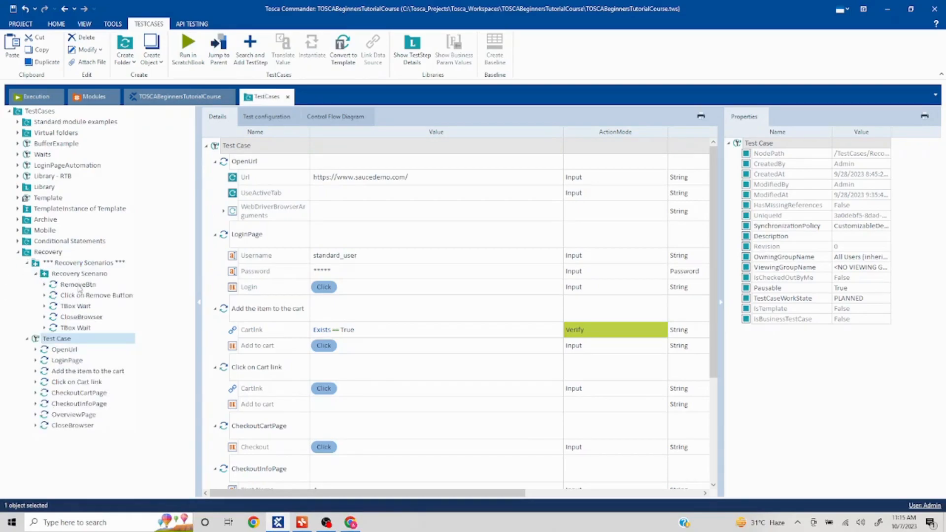
click(35, 273)
click(27, 263)
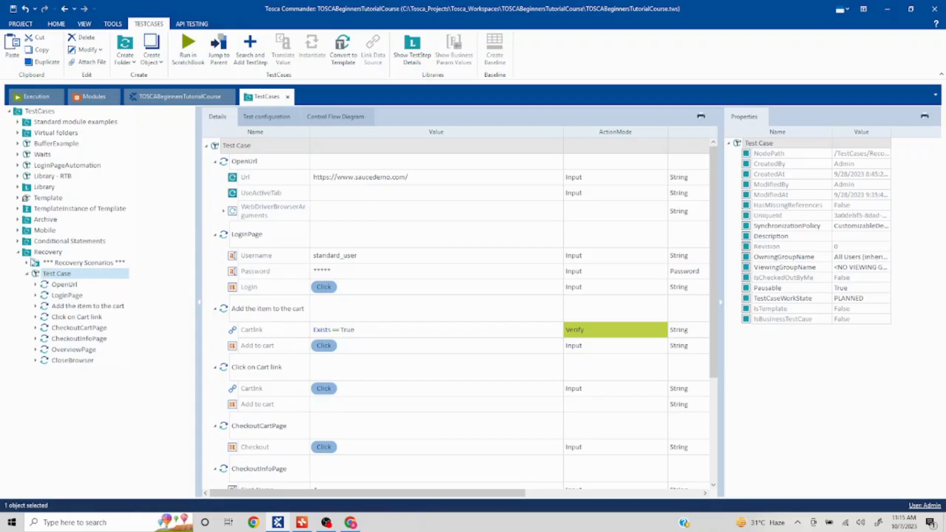
Step: Collapse the Recovery folder and create a new folder named "Recovery Scenario Demo" directly under TestCases
click(17, 252)
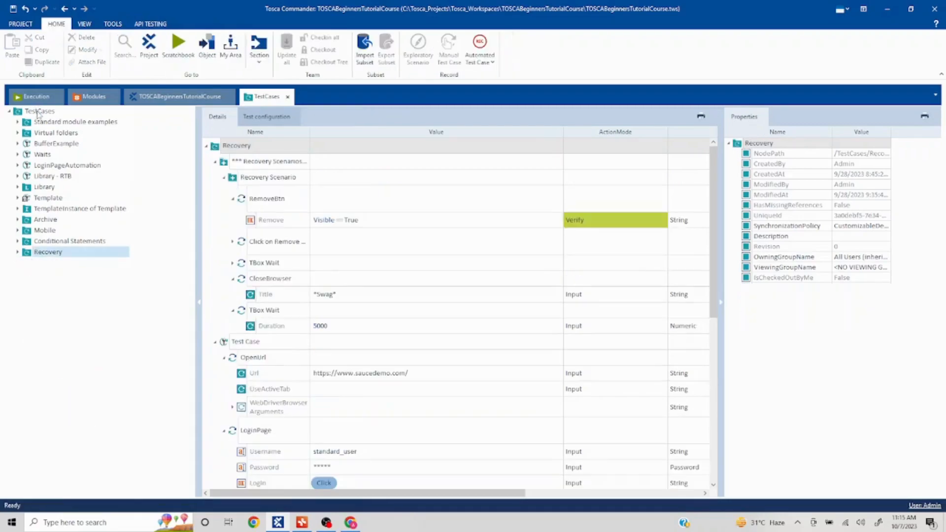
click(37, 111)
right_click(37, 111)
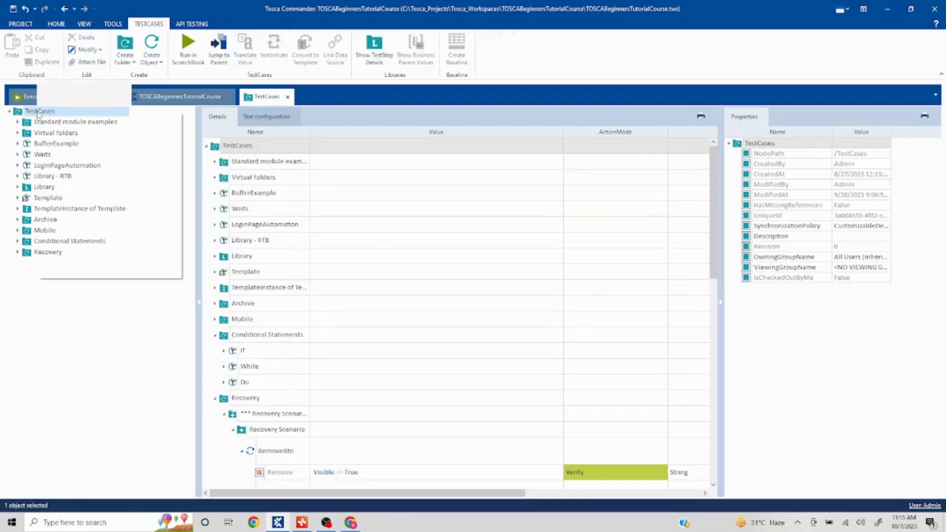
key(Escape)
click(46, 101)
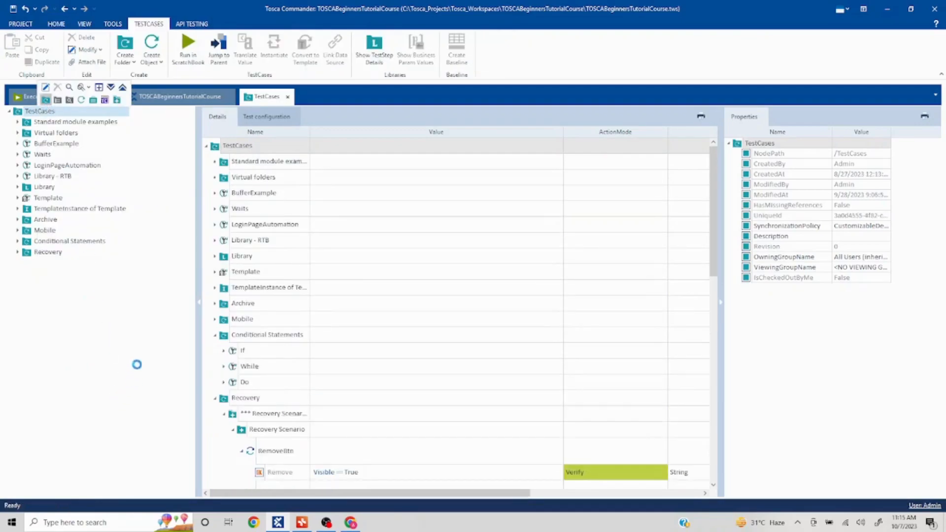
text(Recovery Scenario Demo)
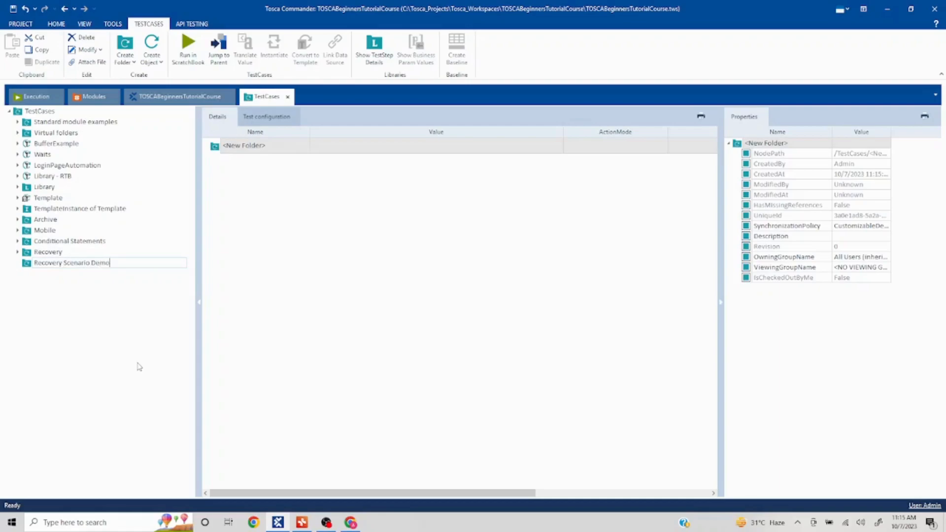
key(Return)
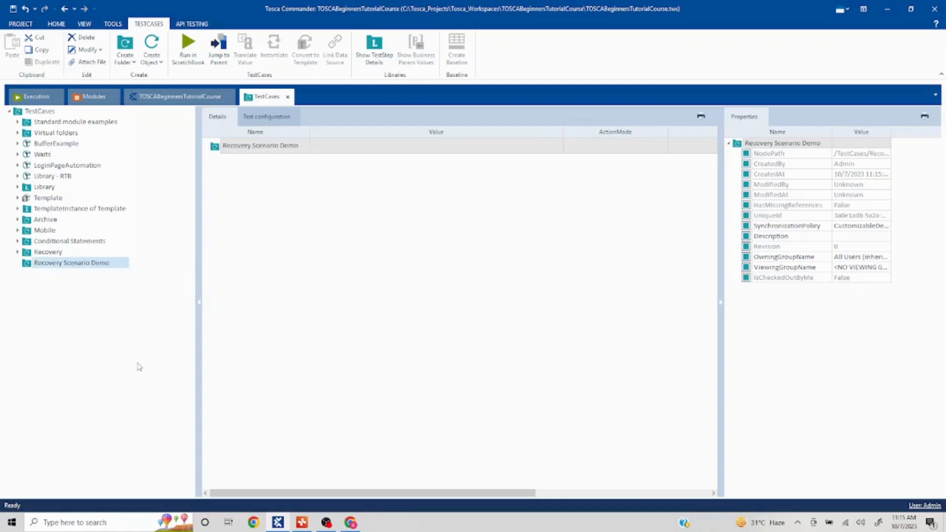
Step: Create a subfolder named "Test Case RS" inside the Recovery Scenario Demo folder
right_click(53, 262)
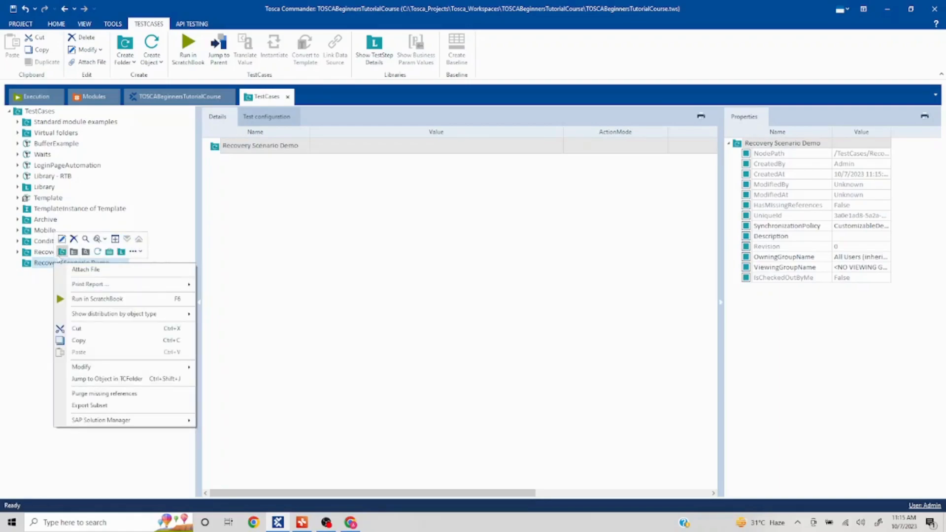
click(62, 252)
text(Test Ca)
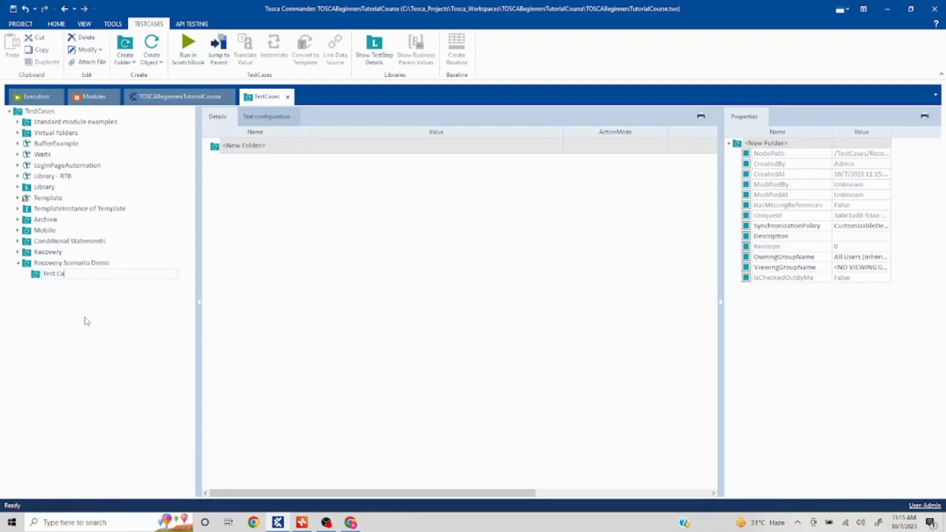
text(se RS)
key(Return)
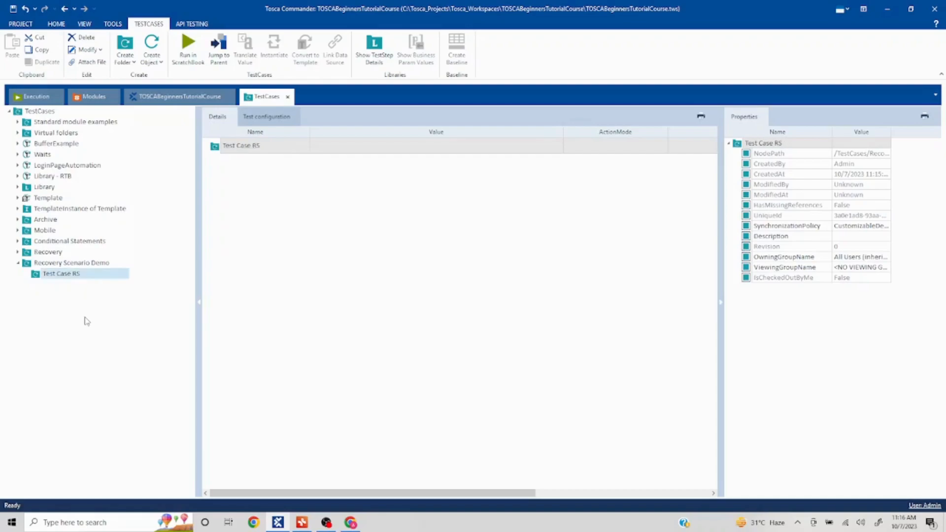
Step: Copy the Test Case from the Recovery folder into the Test Case RS folder and collapse the original
click(18, 252)
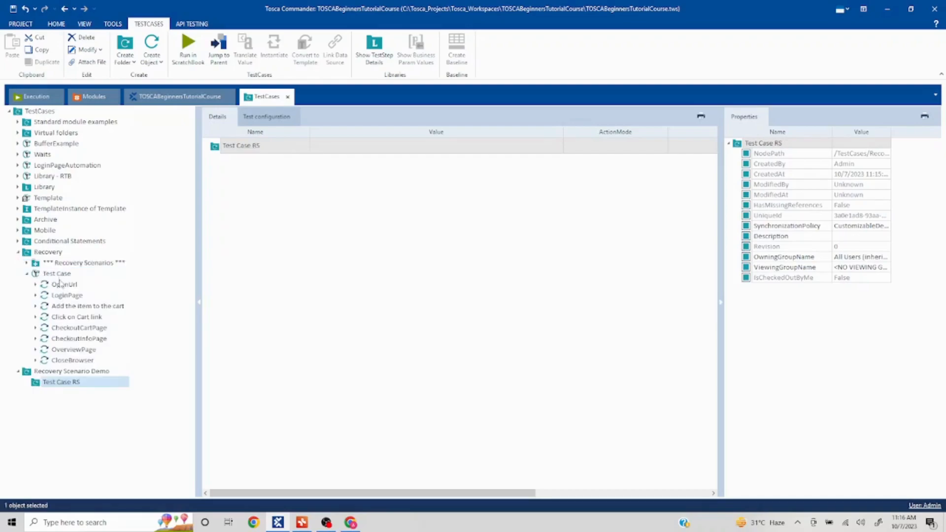
click(63, 284)
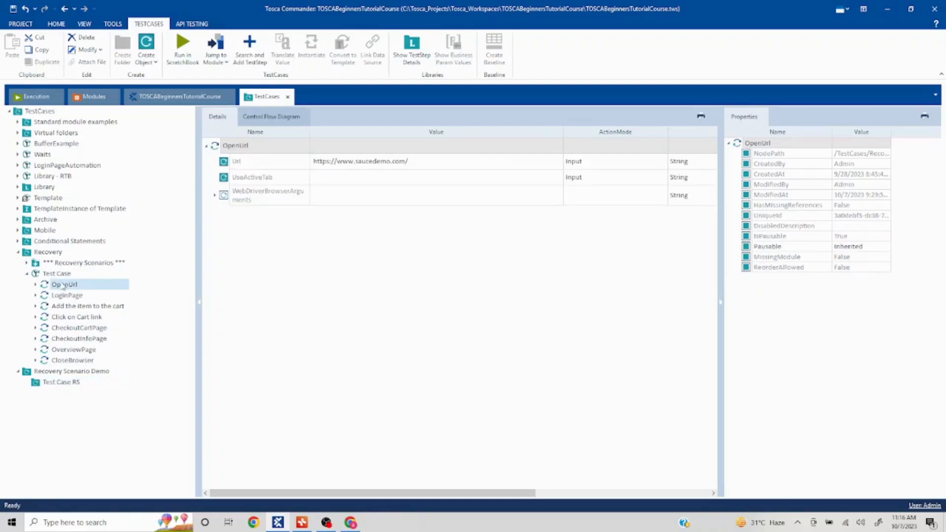
click(62, 274)
right_click(63, 275)
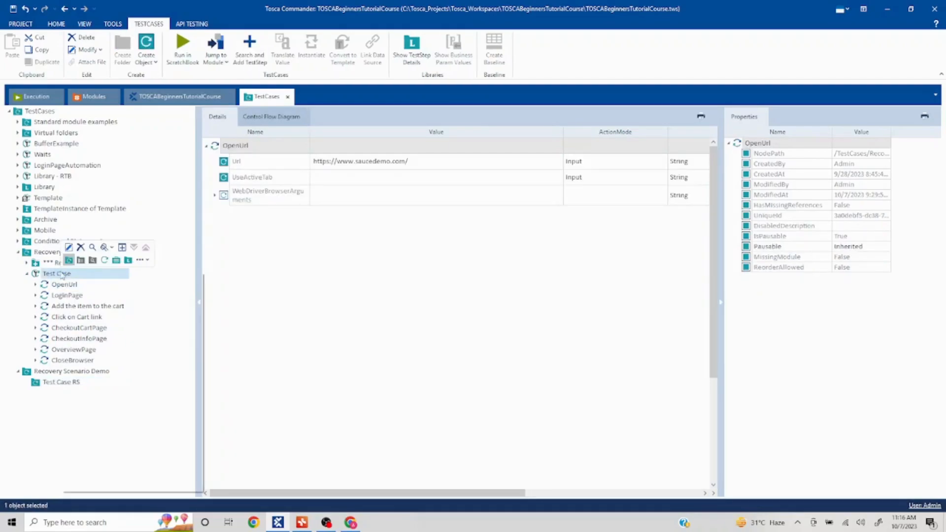
click(99, 363)
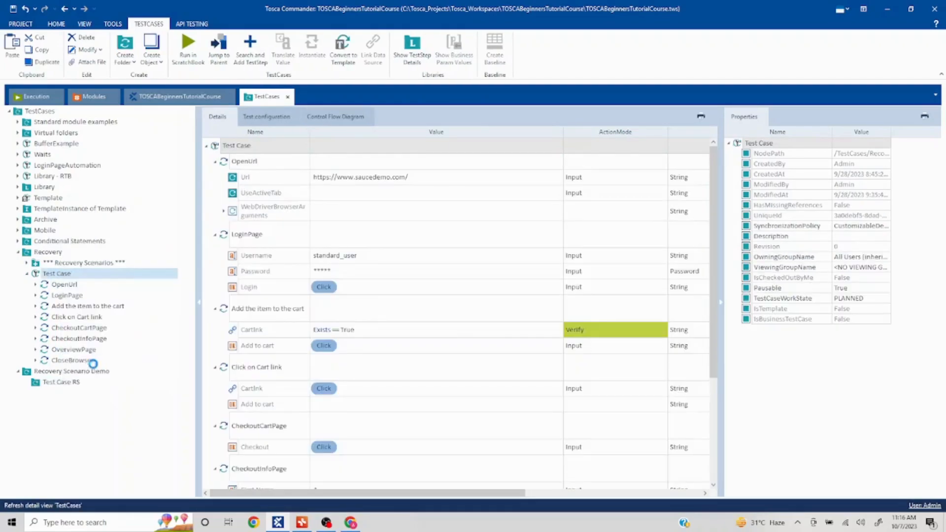
click(61, 384)
right_click(61, 383)
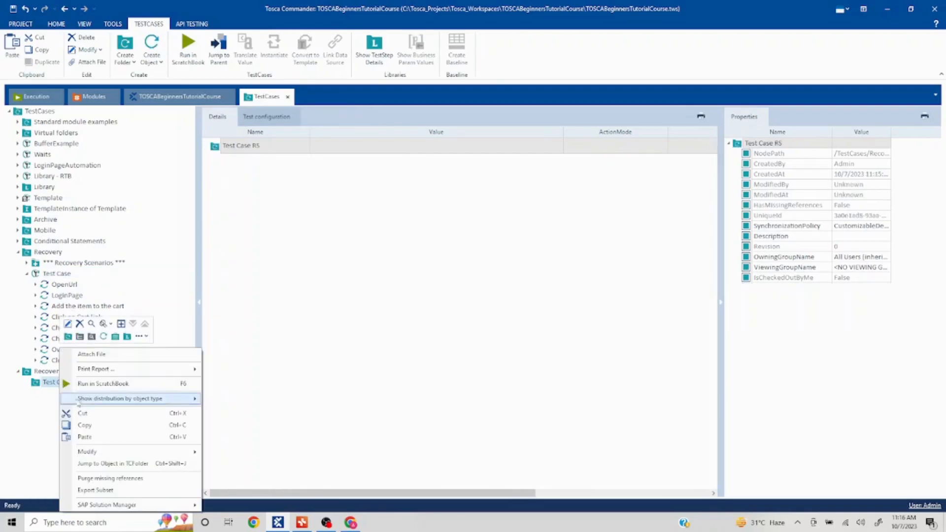
click(92, 435)
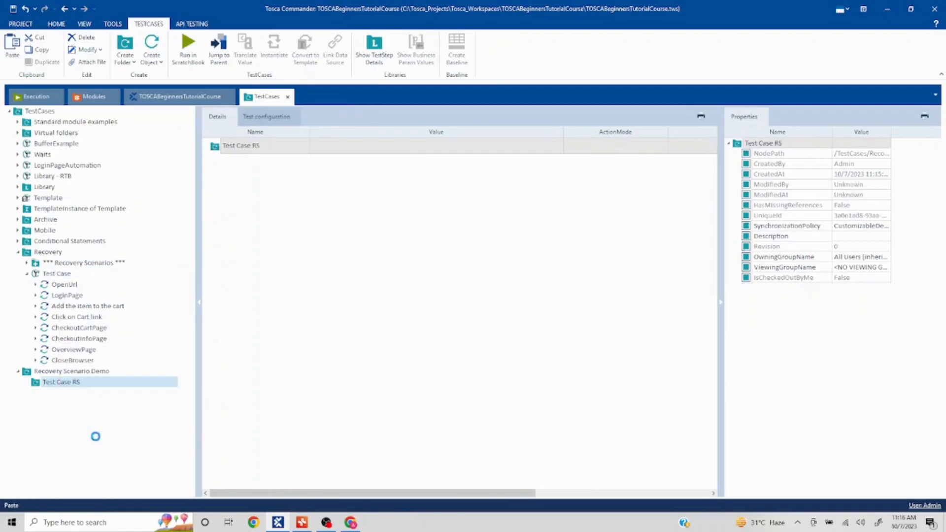
click(26, 274)
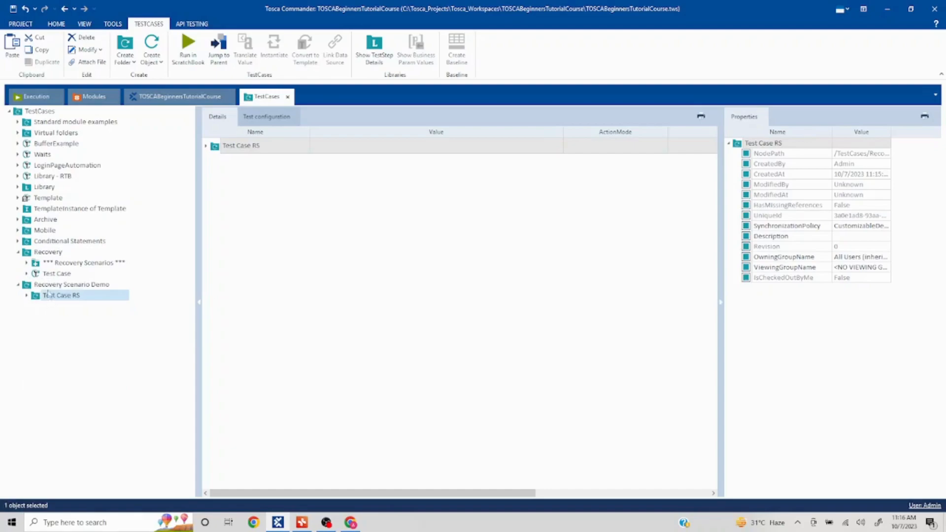
Step: Create a Recovery Scenario Collection in the Recovery Scenario Demo folder
click(350, 523)
click(350, 524)
click(71, 286)
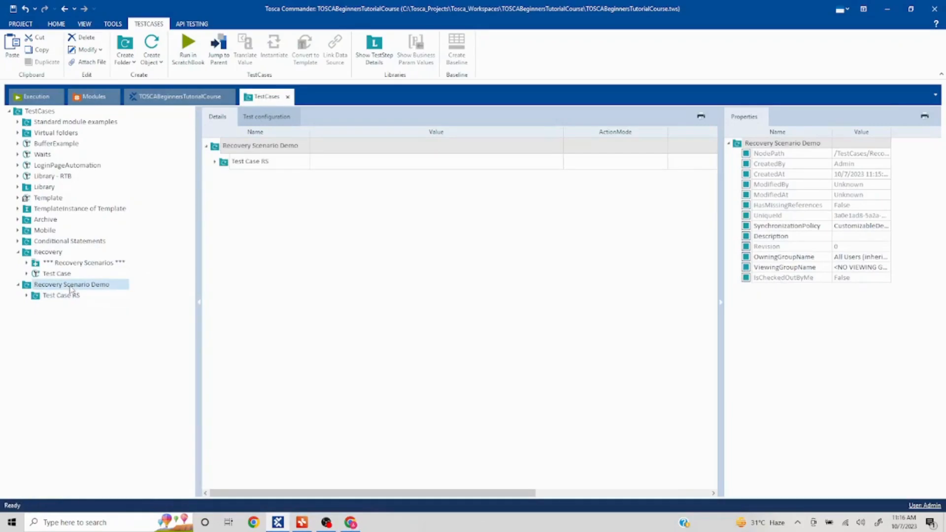
right_click(70, 288)
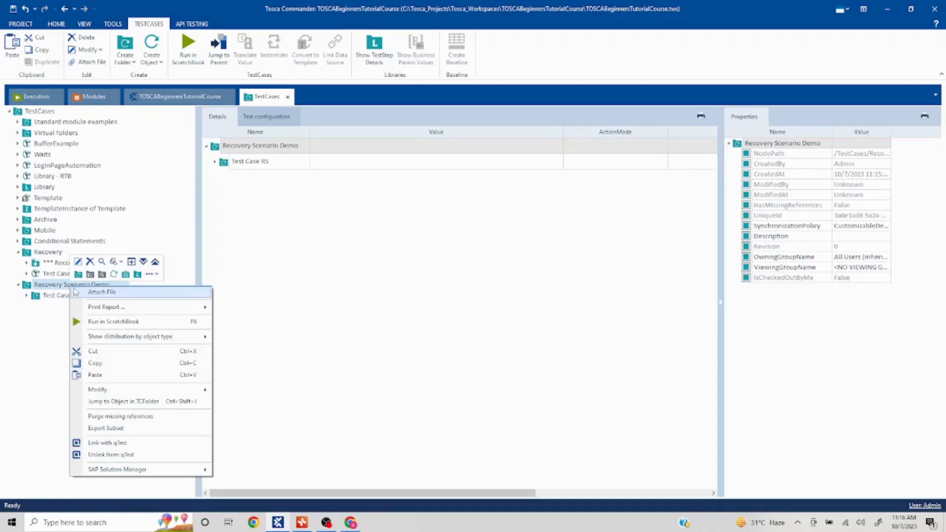
click(156, 275)
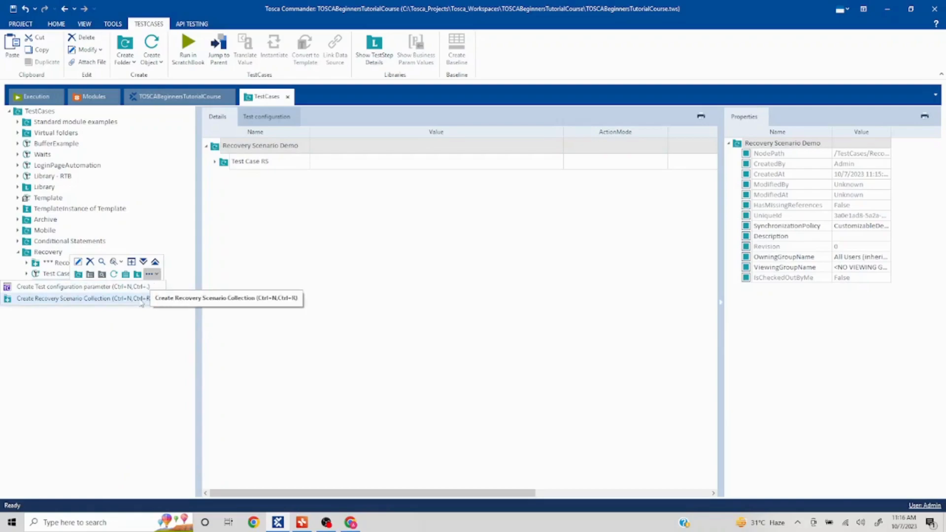
click(84, 299)
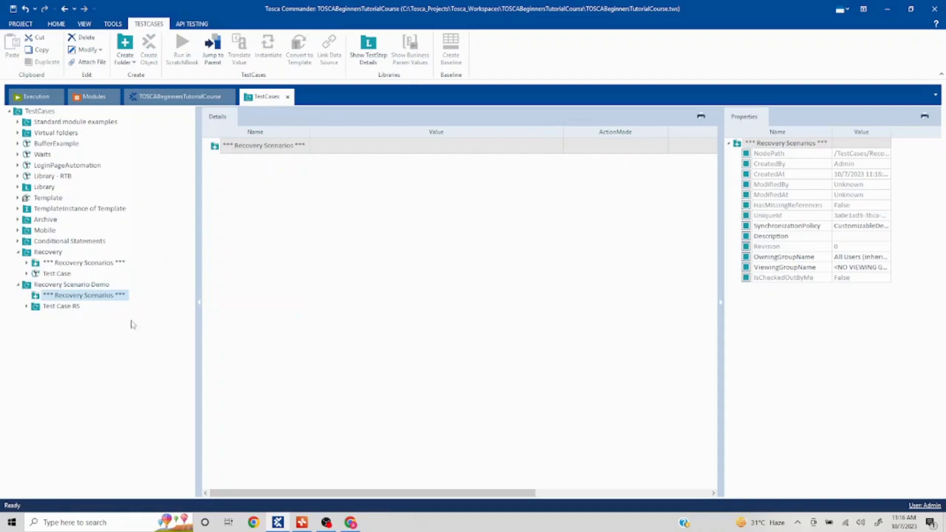
click(89, 384)
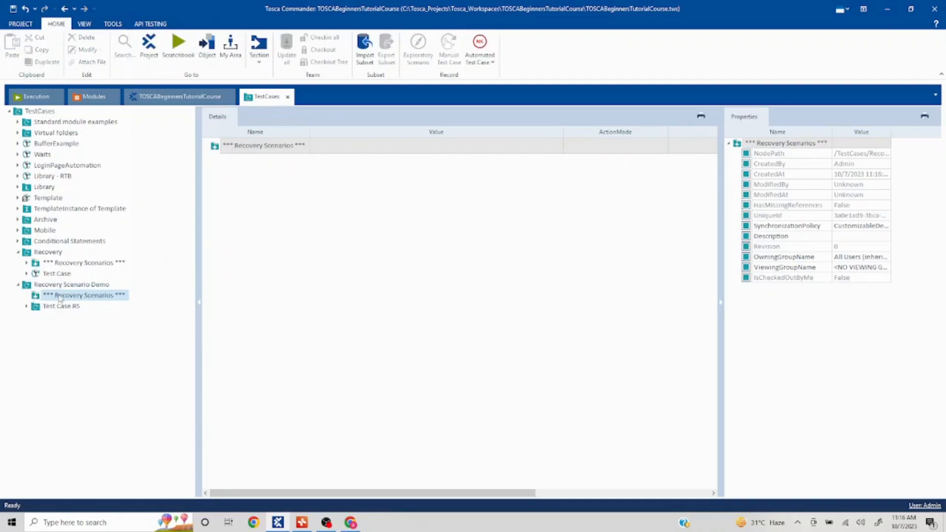
Step: Create a Recovery Scenario in the new collection under Recovery Scenario Demo, keeping its default name
right_click(59, 298)
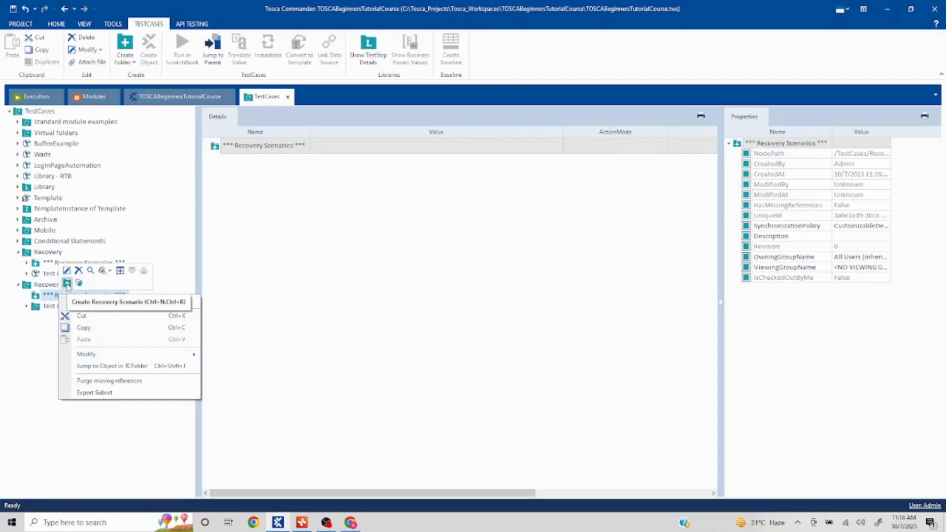
click(68, 285)
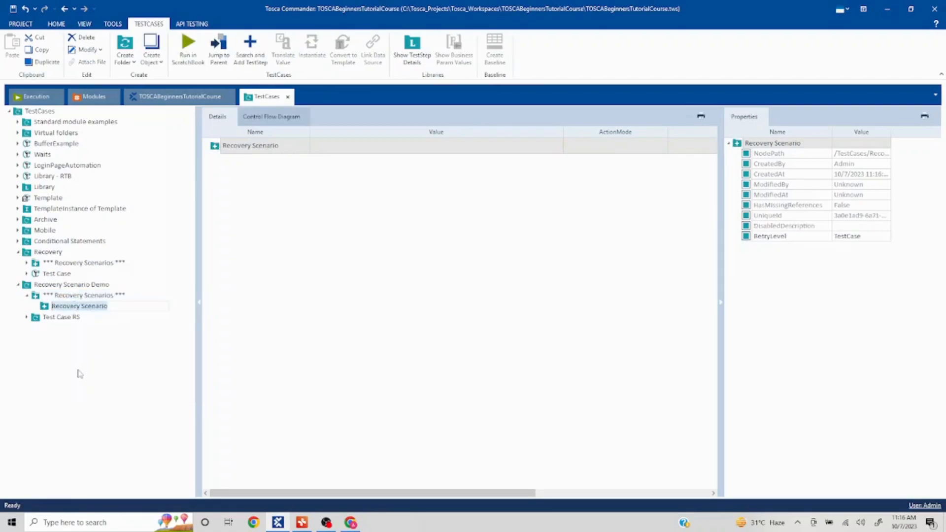
click(42, 331)
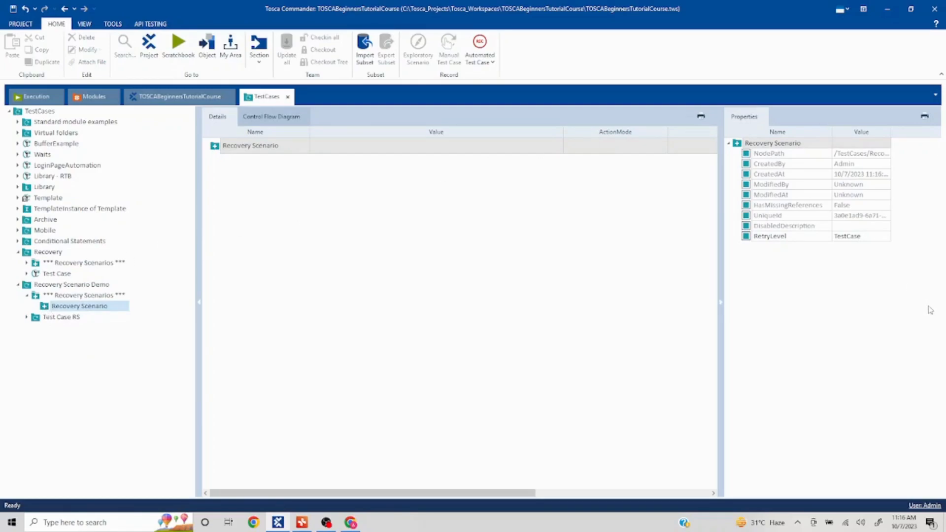
Step: Examine the RetryLevel options of the new Recovery Scenario and compare them with the Levels branch in the Recovery Scenarios mind map
click(721, 306)
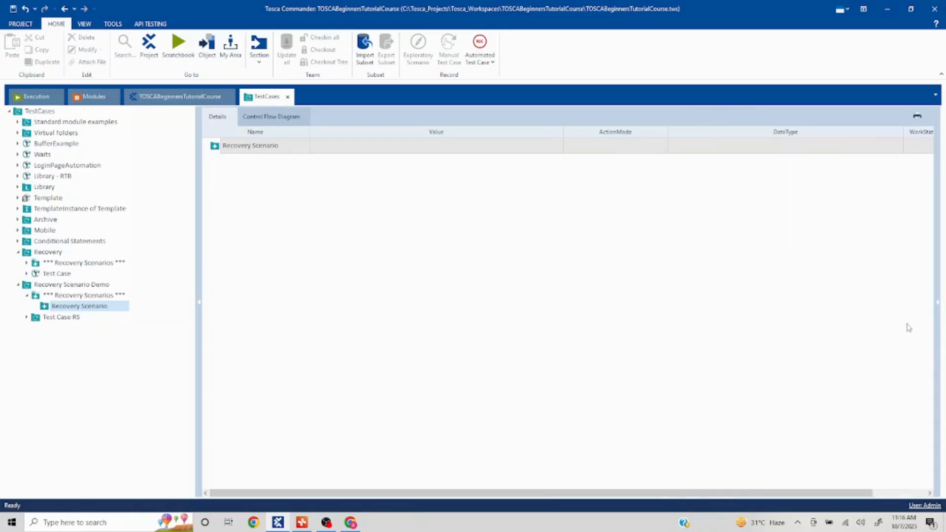
click(938, 304)
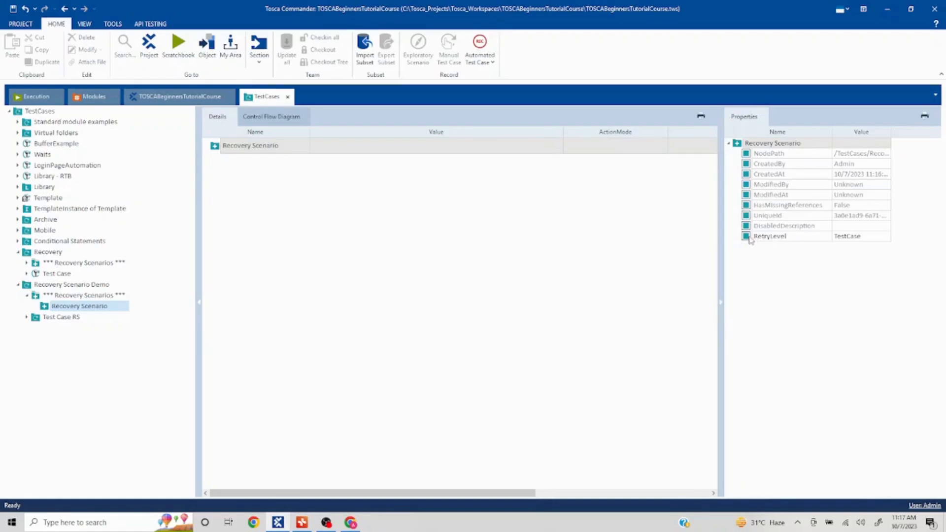
click(888, 237)
click(303, 523)
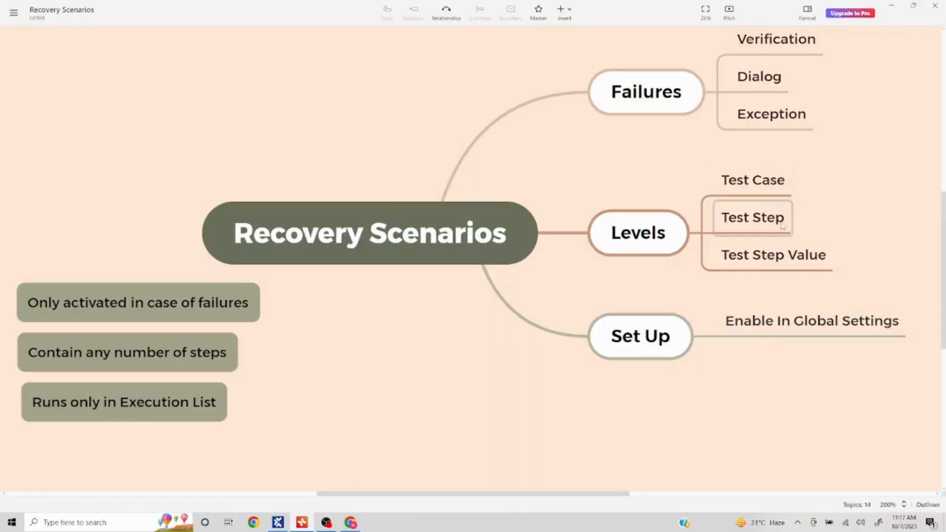
click(895, 11)
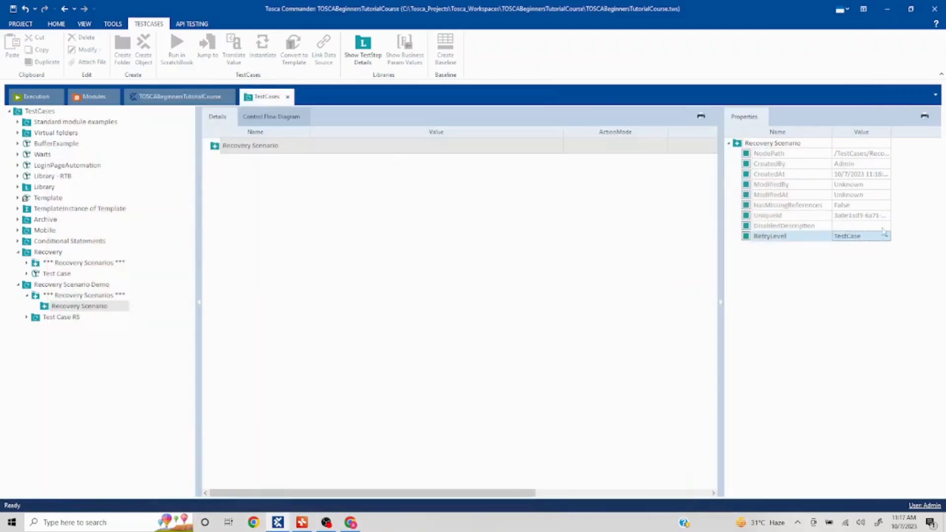
click(887, 238)
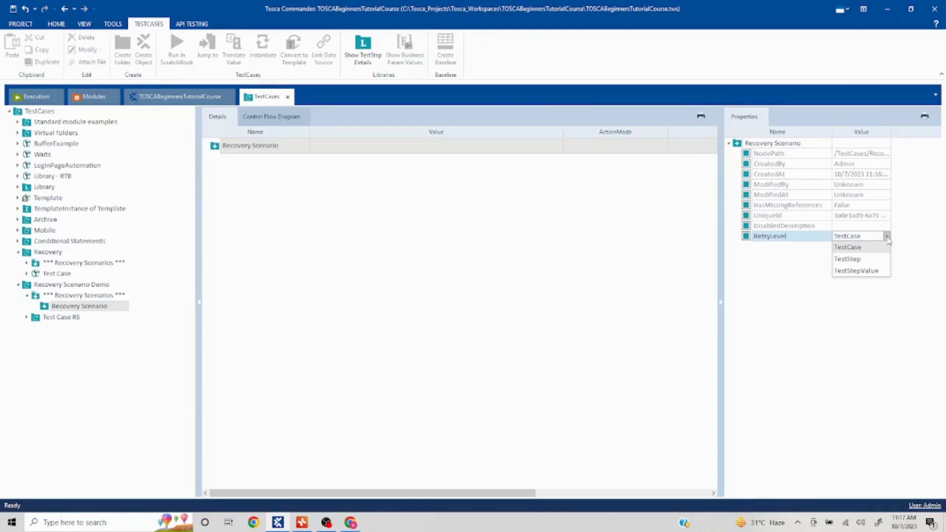
click(783, 311)
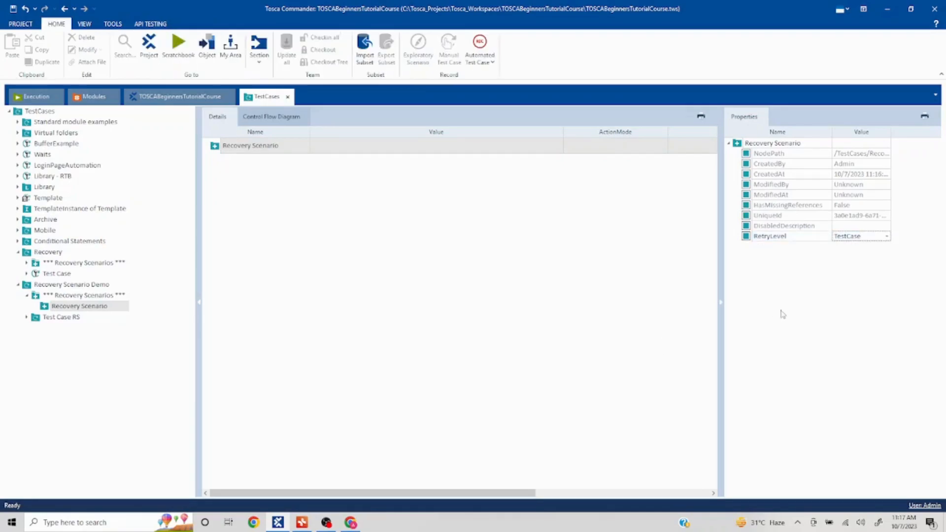
right_click(60, 311)
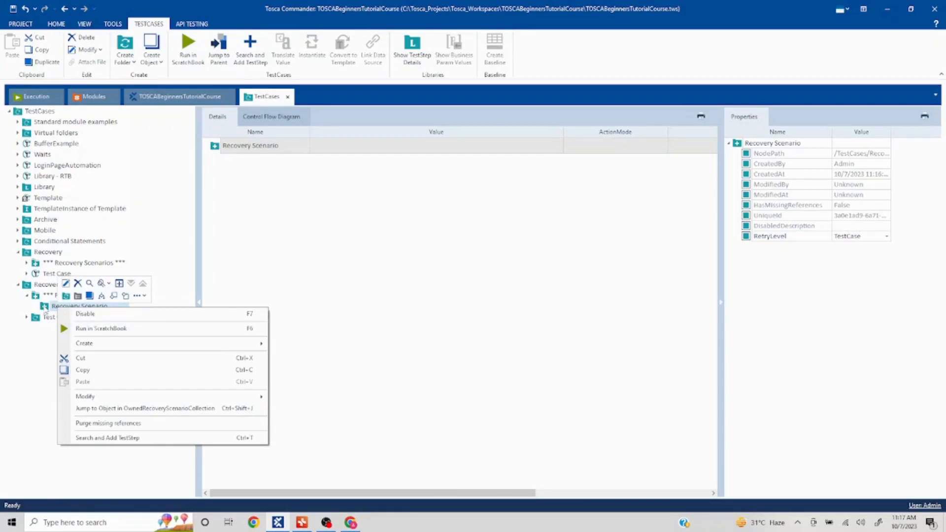
click(44, 394)
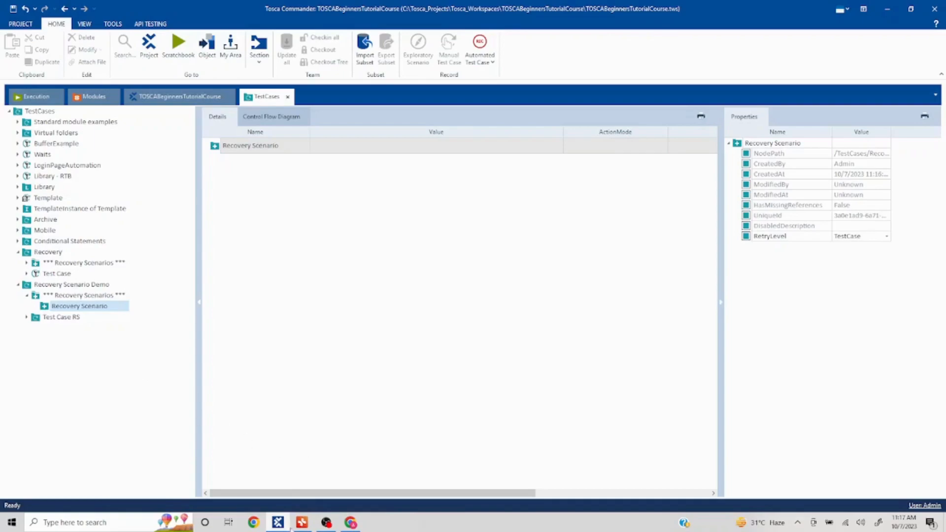
Step: Switch to Chrome to remove the Sauce Labs Backpack from the cart, and return to Tosca Commander to expand the Test Case in Test Case RS
click(350, 526)
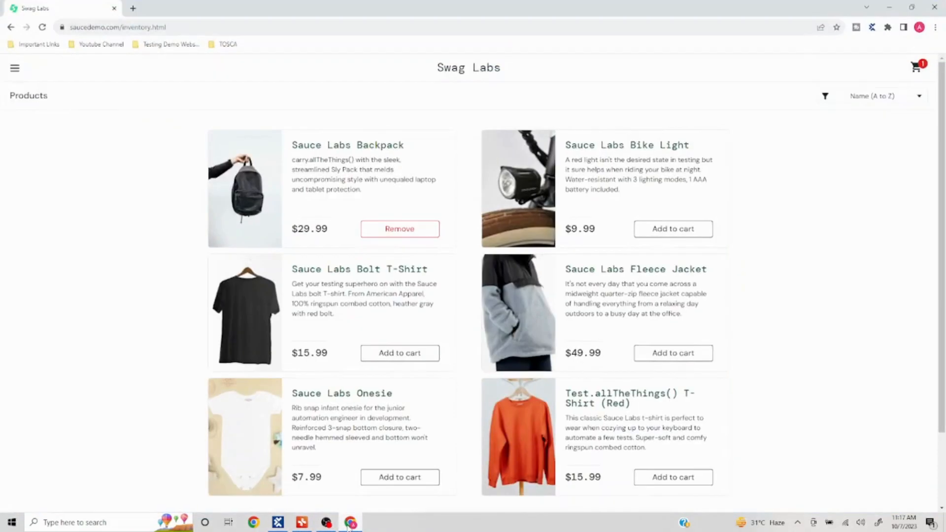
click(393, 235)
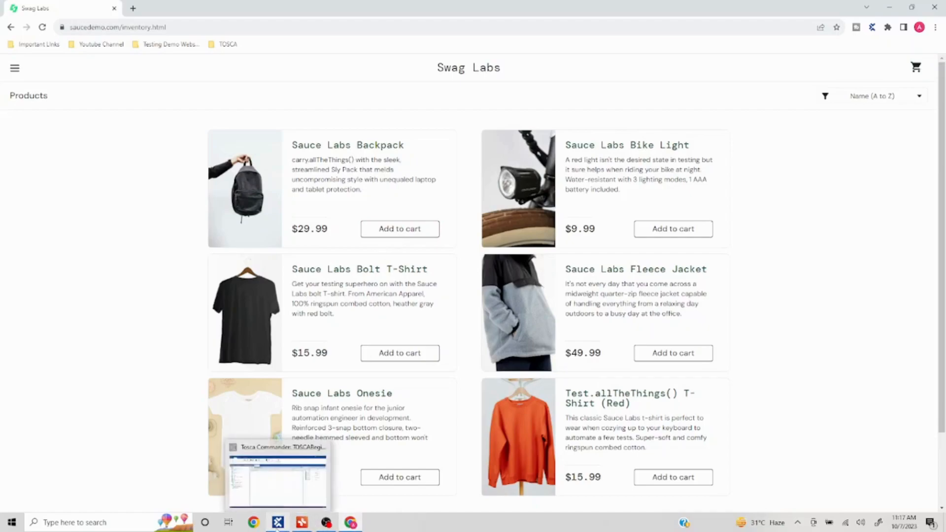
click(278, 523)
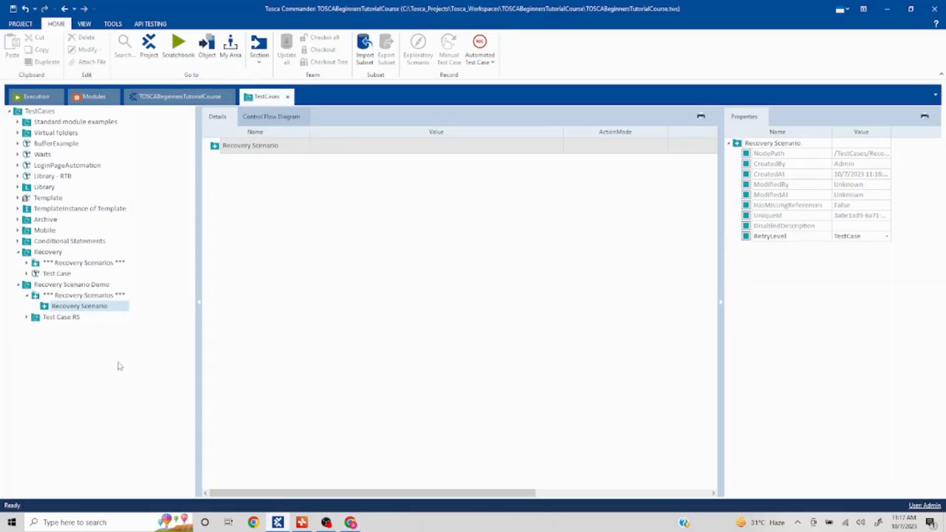
click(36, 328)
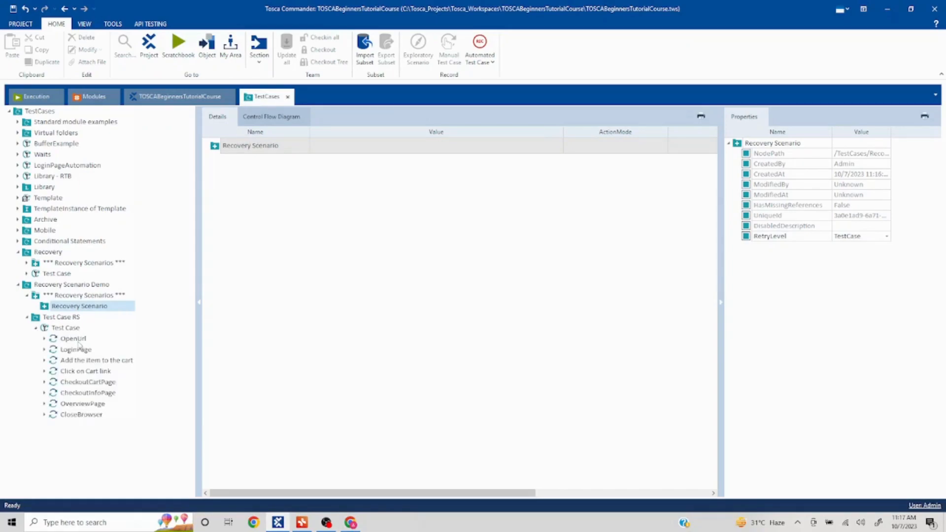
Step: Switch to Chrome to add the Sauce Labs Backpack to the cart, and return to Tosca Commander
mouse_move(79, 345)
click(351, 523)
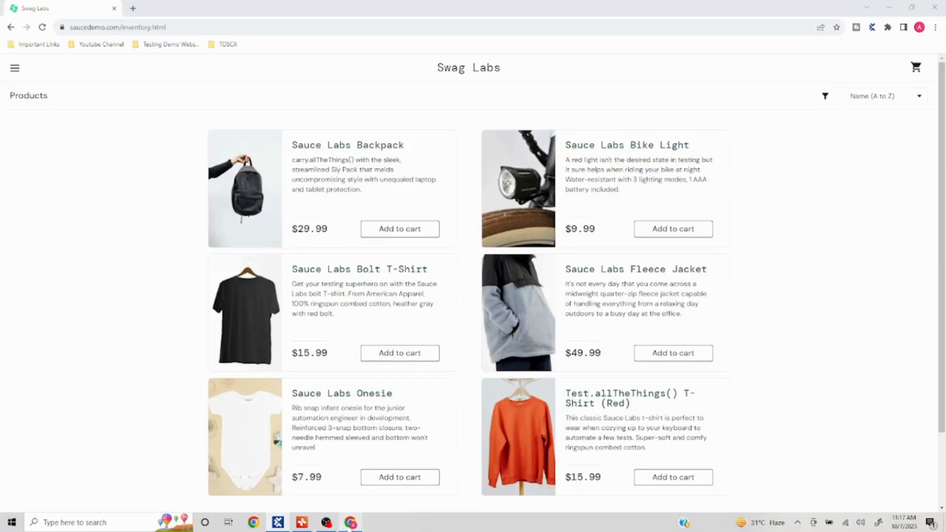
click(405, 232)
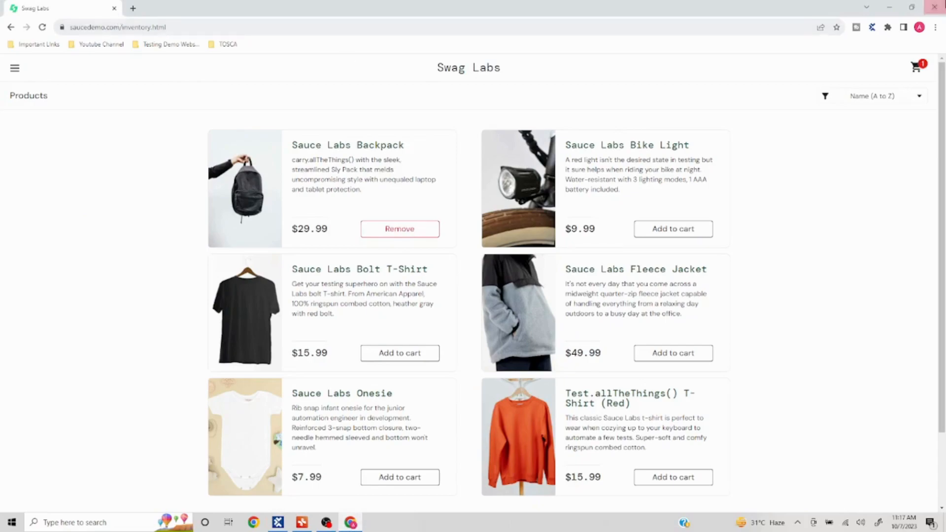
click(890, 7)
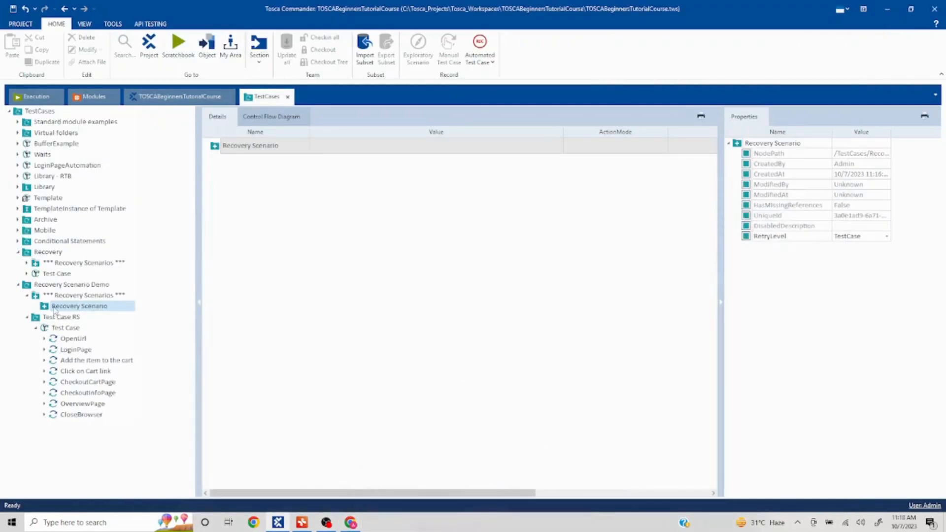
Step: Copy all five test steps of the Recovery folder's Recovery Scenario into the Recovery Scenario under Recovery Scenario Demo
click(27, 263)
click(35, 274)
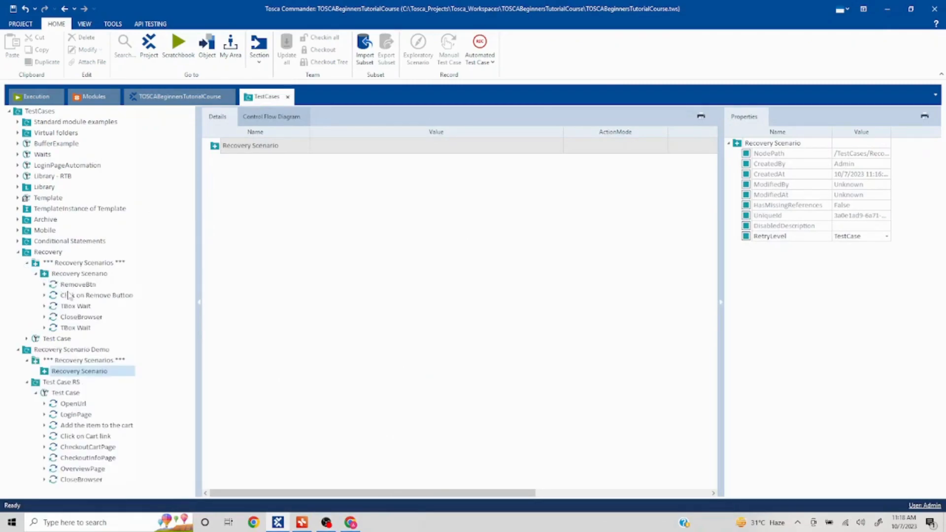
click(73, 286)
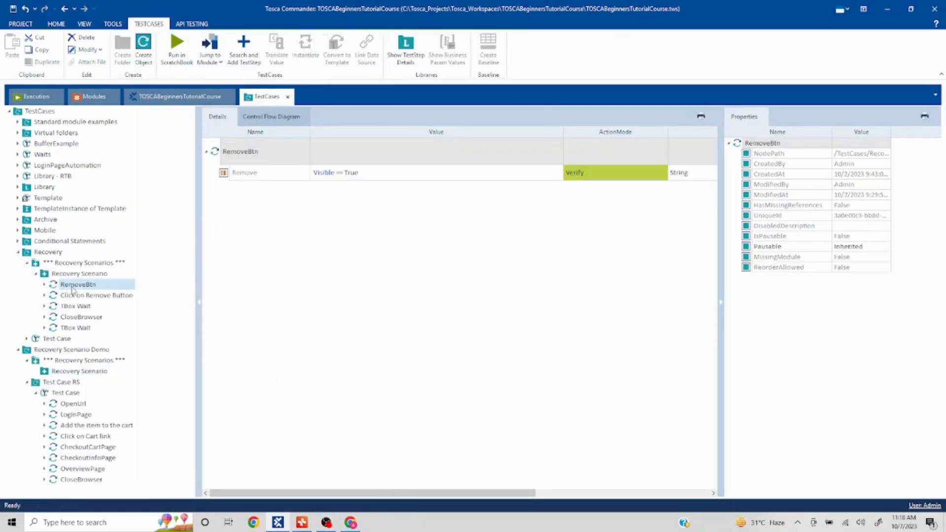
key(shift+Down)
key(shift+Down)
key(shift+Down)
key(shift+Down)
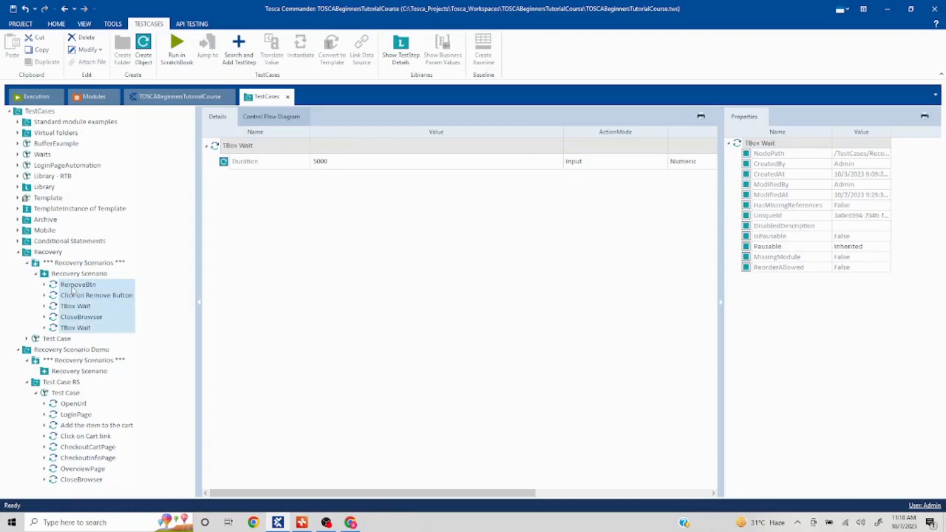
click(27, 263)
click(68, 306)
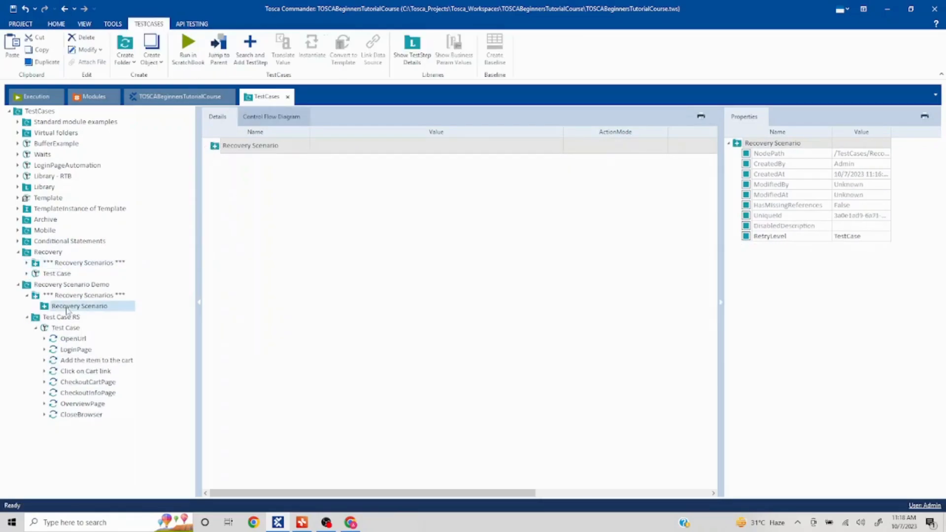
key(ctrl+v)
click(36, 307)
Step: Examine each copied test step in the new Recovery Scenario from RemoveBtn to the last TBox Wait, and collapse the Recovery Scenario Demo subfolders
click(87, 319)
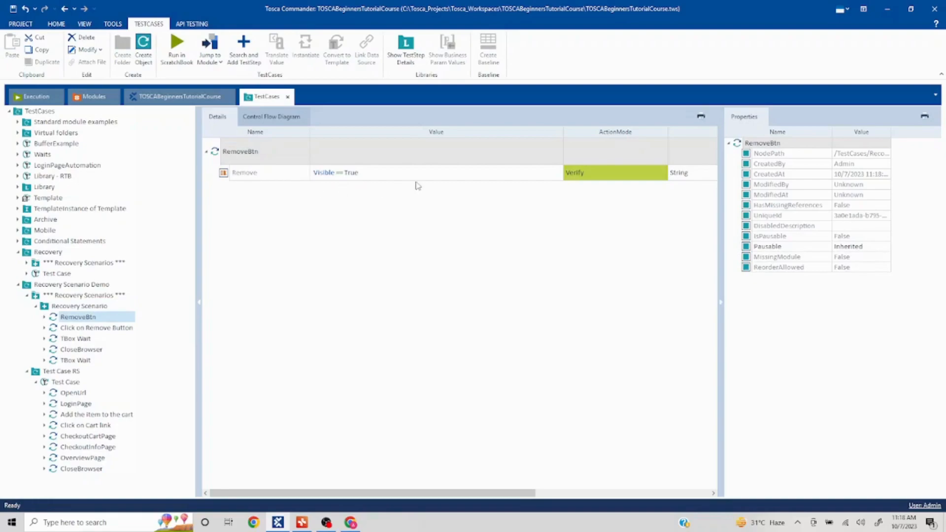
click(107, 329)
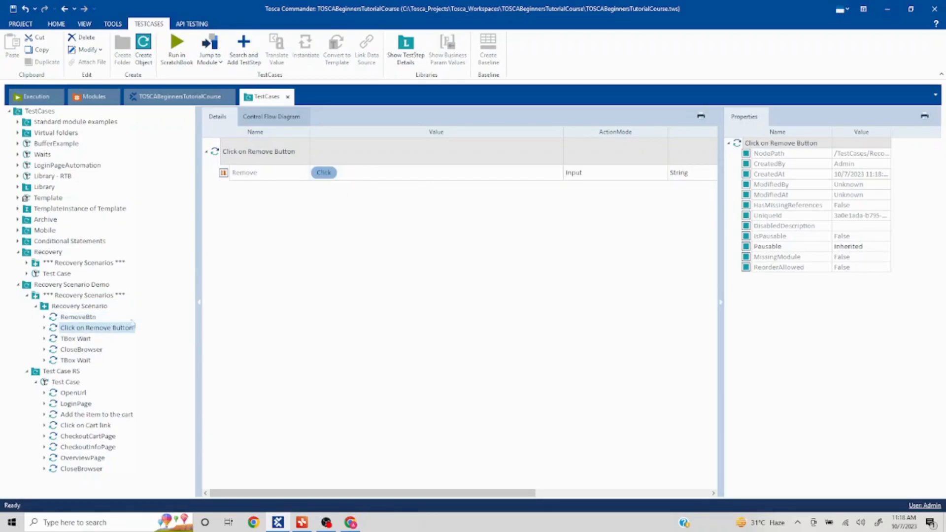
click(74, 340)
click(79, 350)
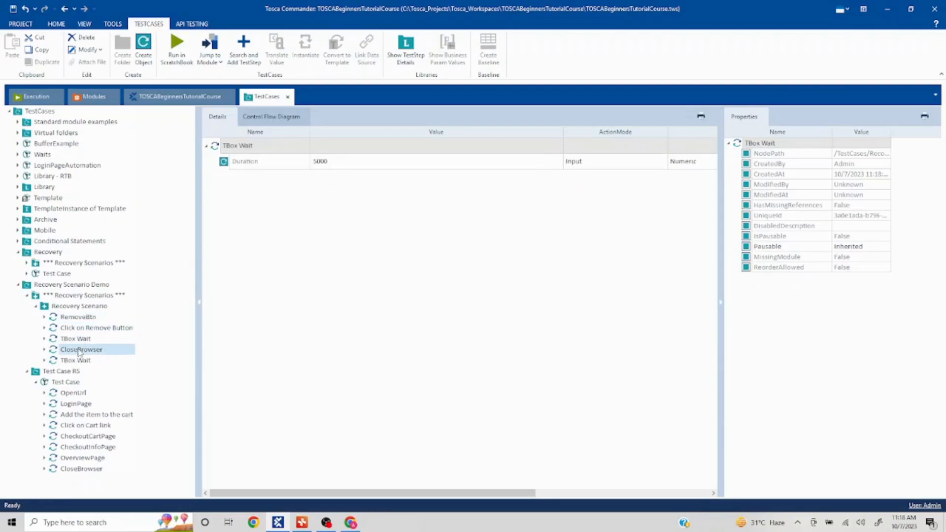
click(82, 361)
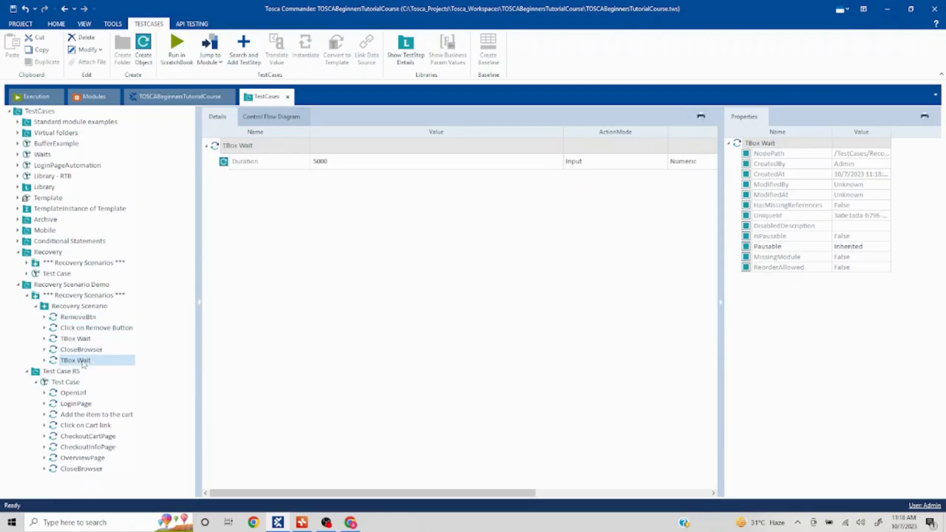
click(36, 306)
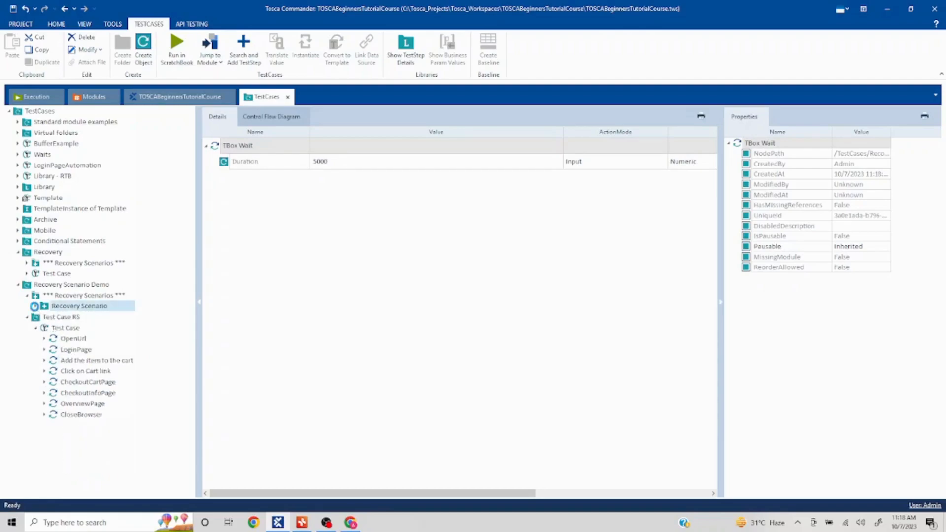
click(27, 296)
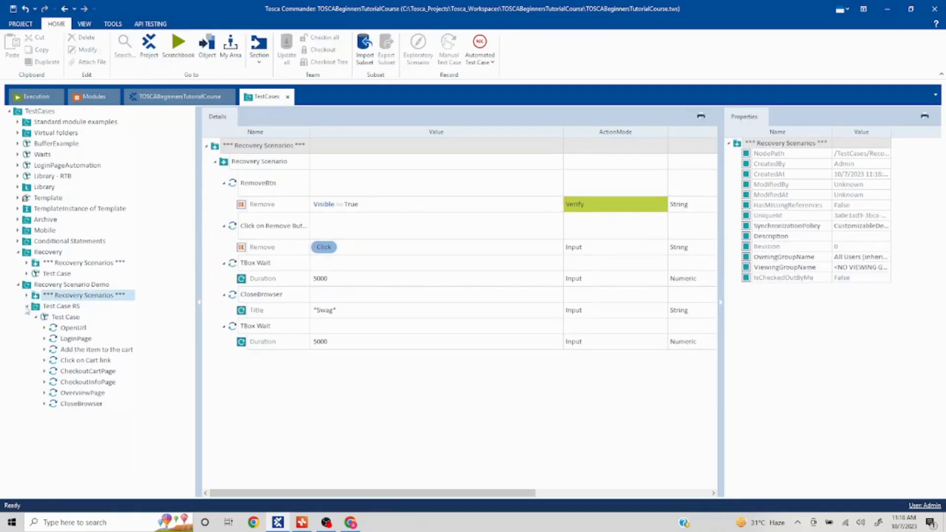
click(26, 307)
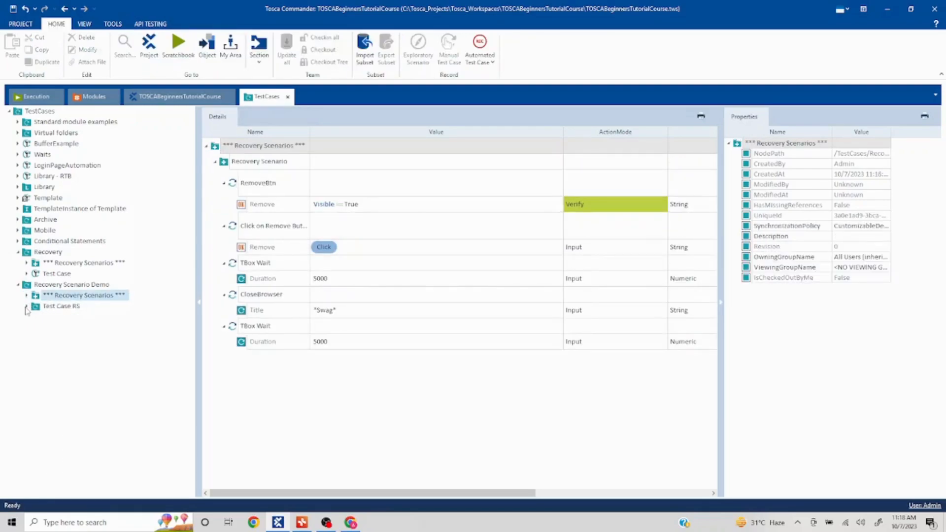
Step: Open the Execution section and close the Swag Labs browser window in Chrome
click(31, 96)
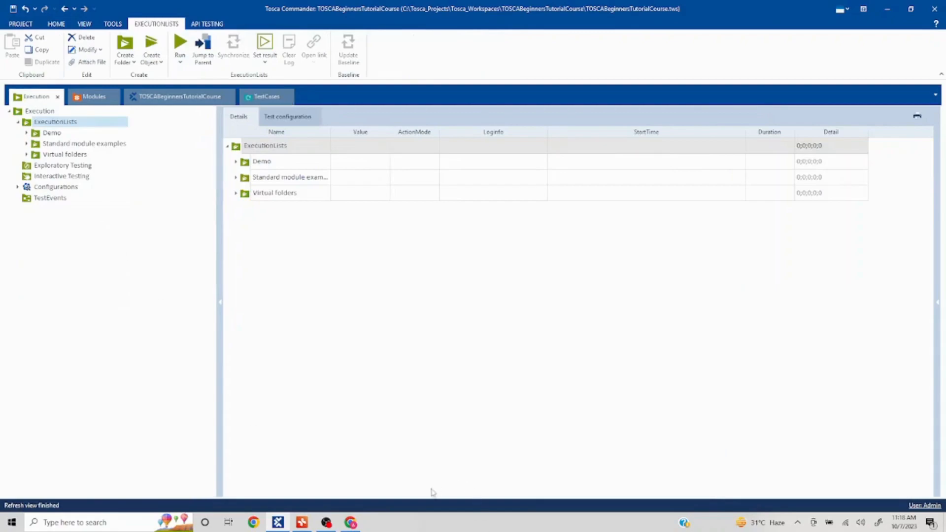
click(351, 523)
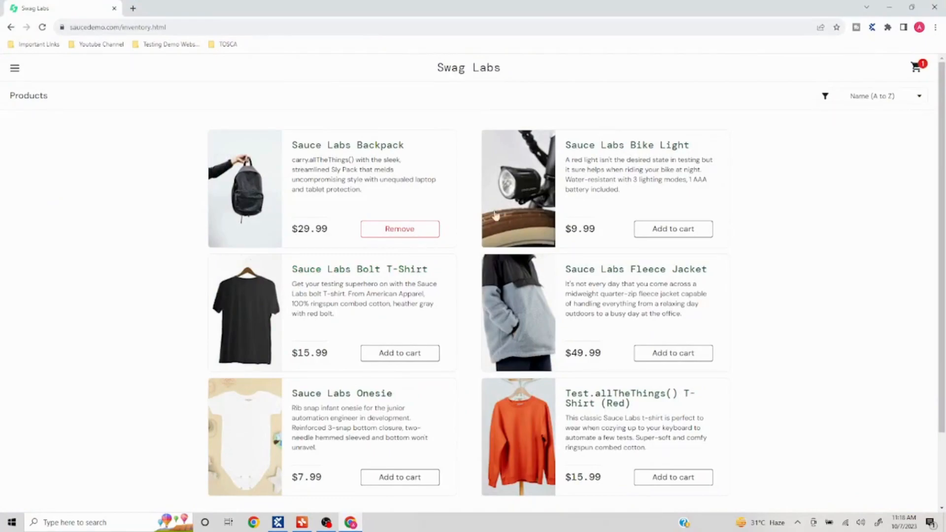
click(939, 8)
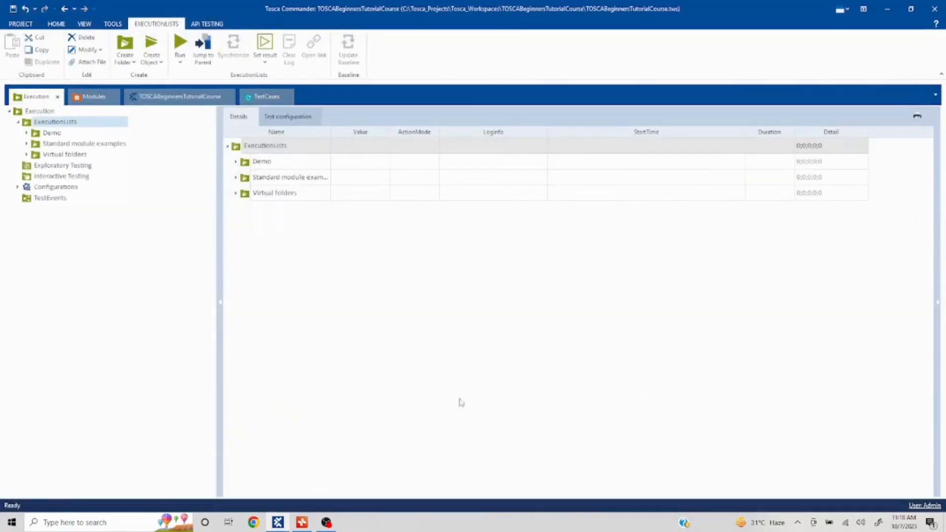
click(363, 393)
click(58, 231)
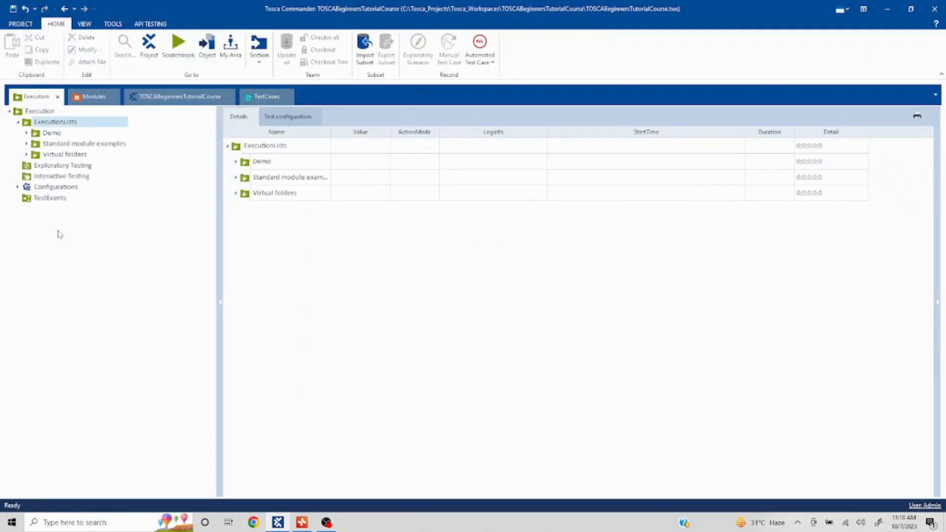
Step: Switch to the Recovery Scenarios mind map to review the "Runs only in Execution List" note, and return to Tosca Commander's Execution section
click(303, 525)
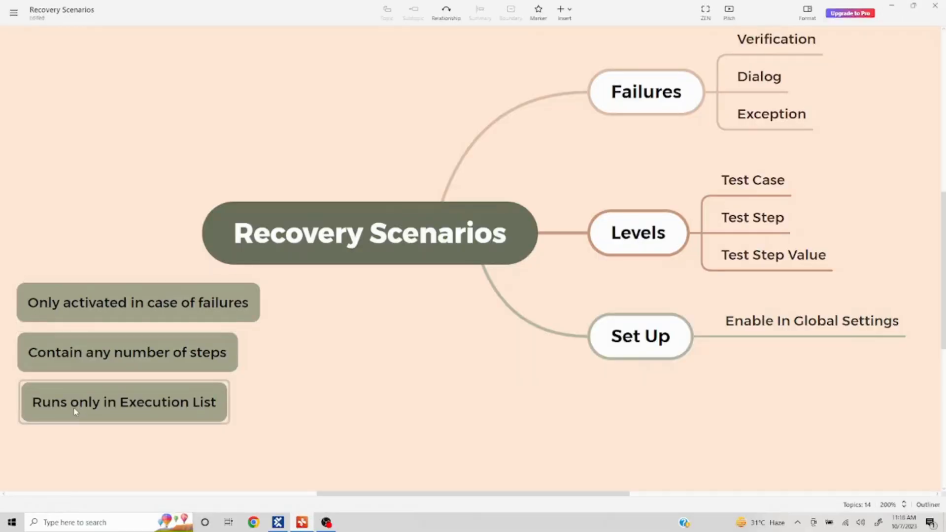
click(75, 411)
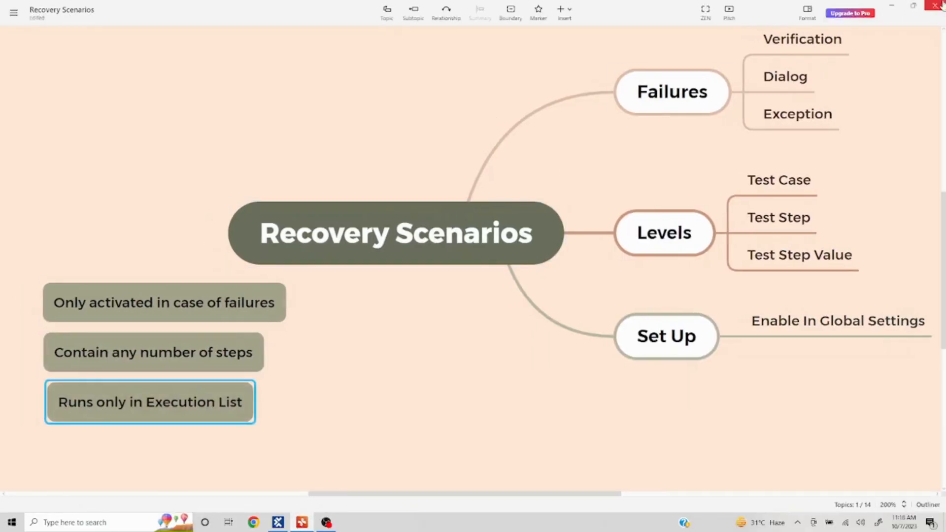
click(890, 7)
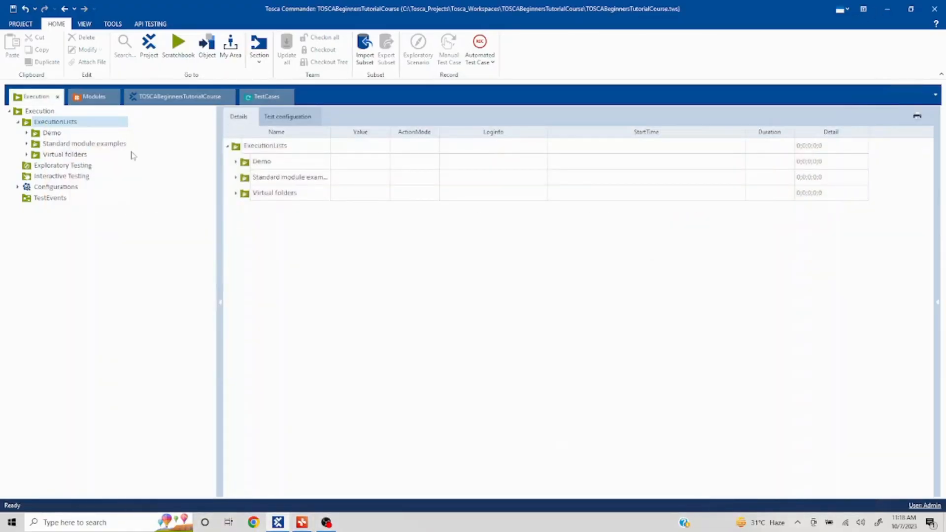
click(262, 98)
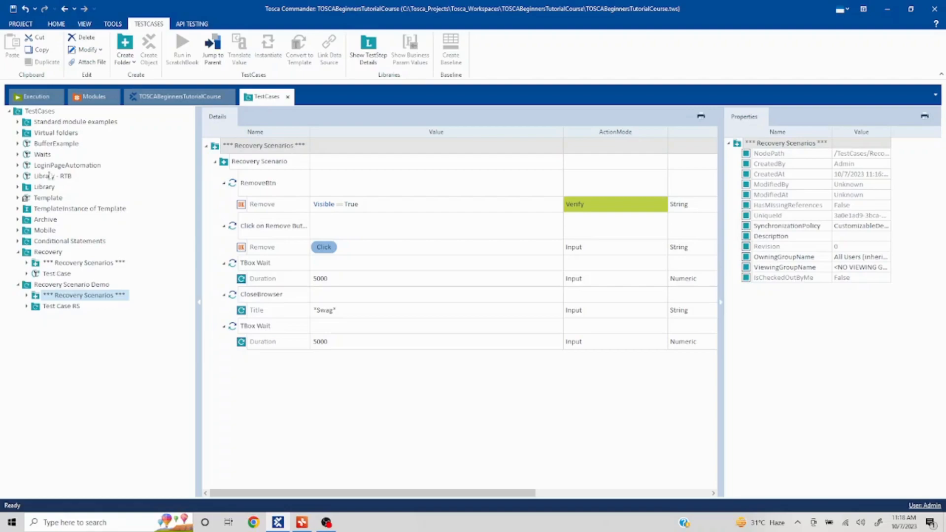
click(32, 99)
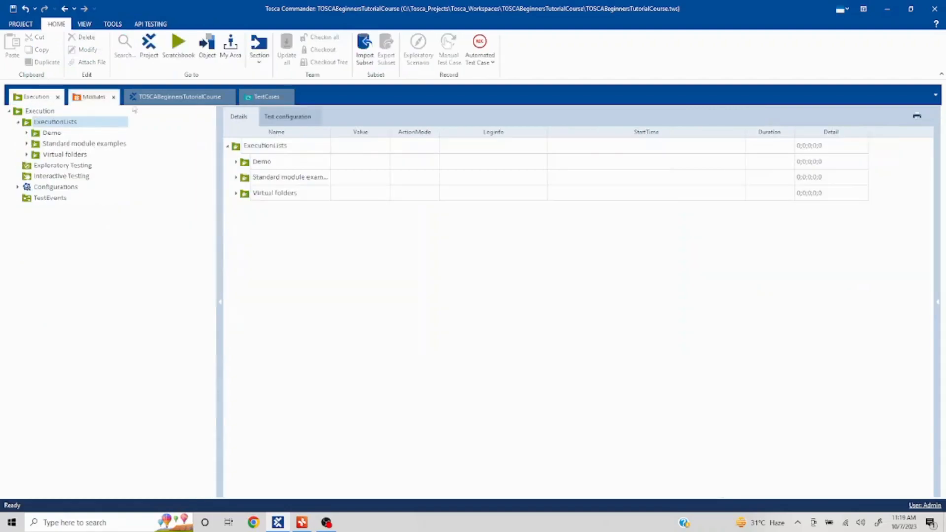
Step: Create an ExecutionList named "Recovery Scenario" under ExecutionLists
right_click(53, 126)
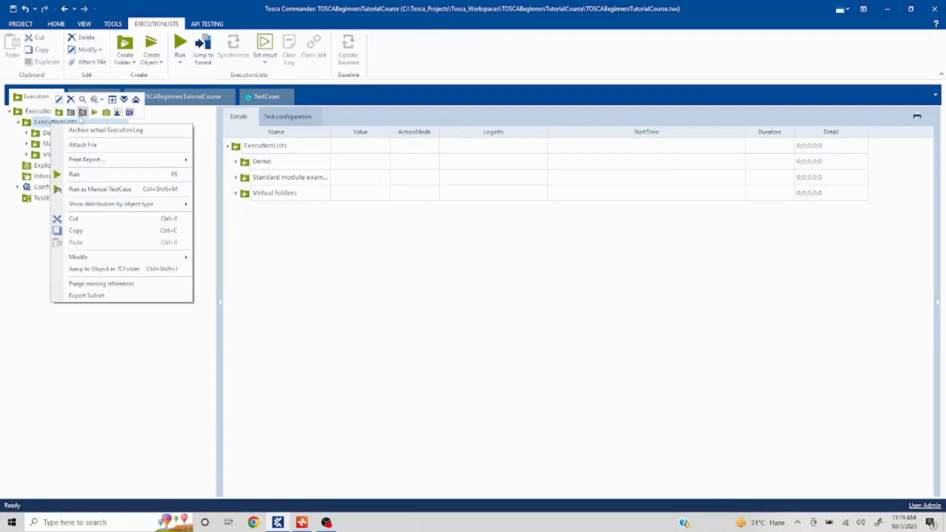
click(94, 113)
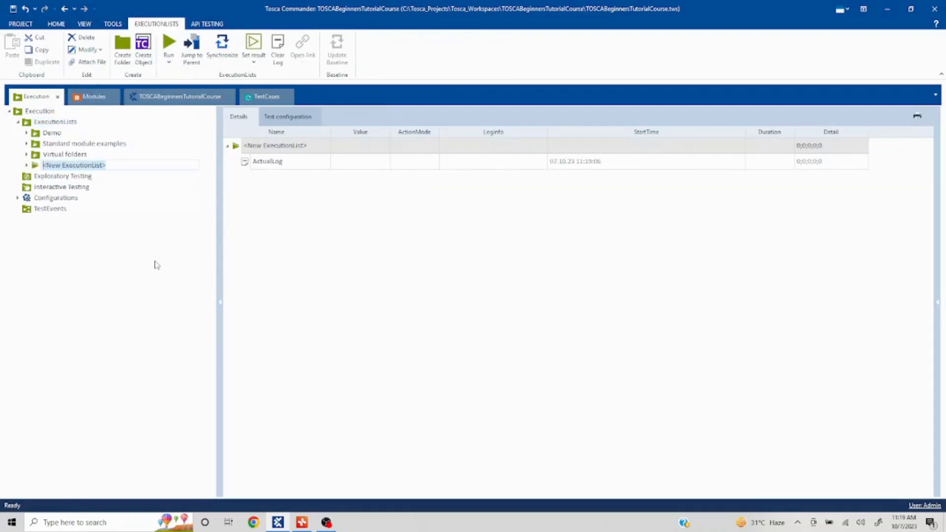
text(Recovery Scenario)
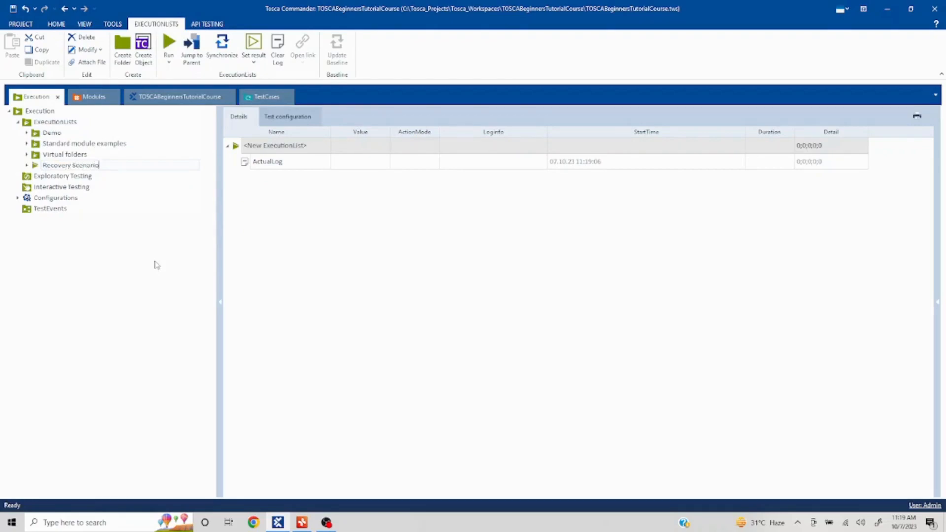
key(Return)
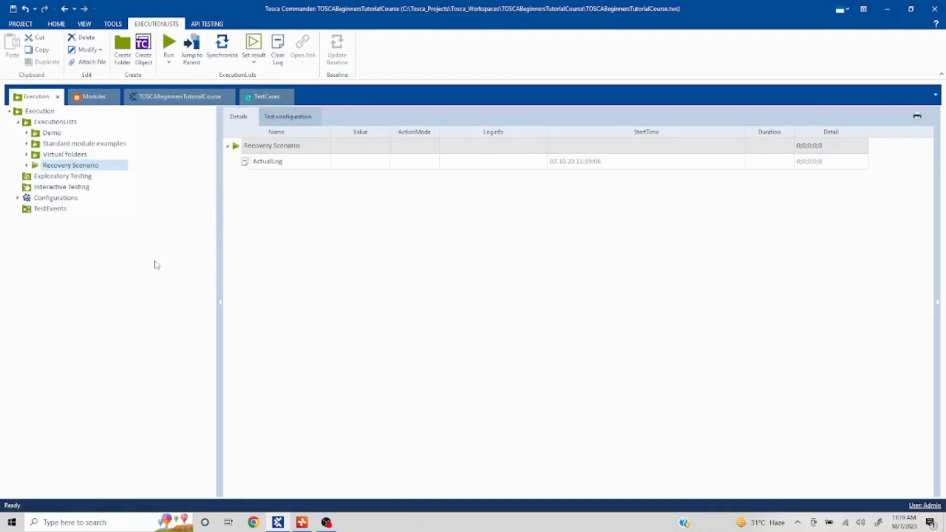
Step: Add the Recovery Scenario Demo test case folder to the Recovery Scenario ExecutionList and expand it down to its Test Case
click(267, 96)
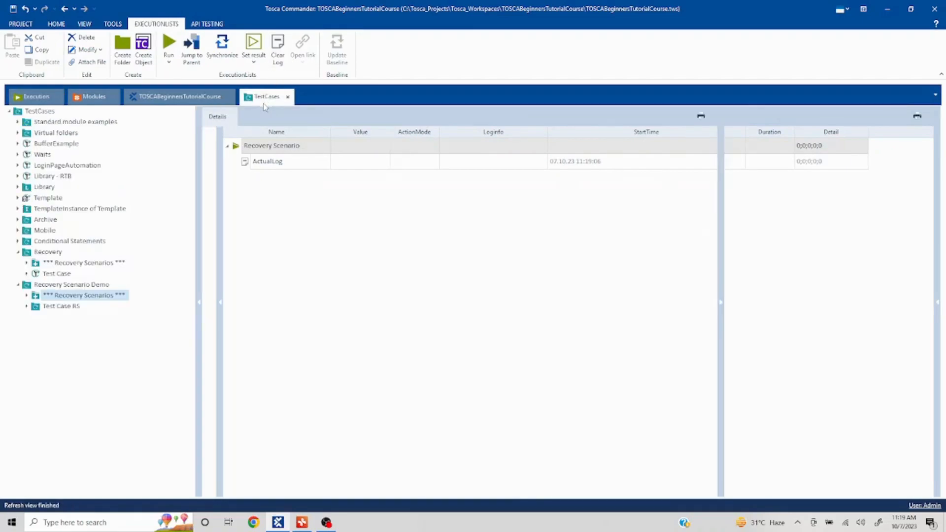
drag(54, 285, 57, 169)
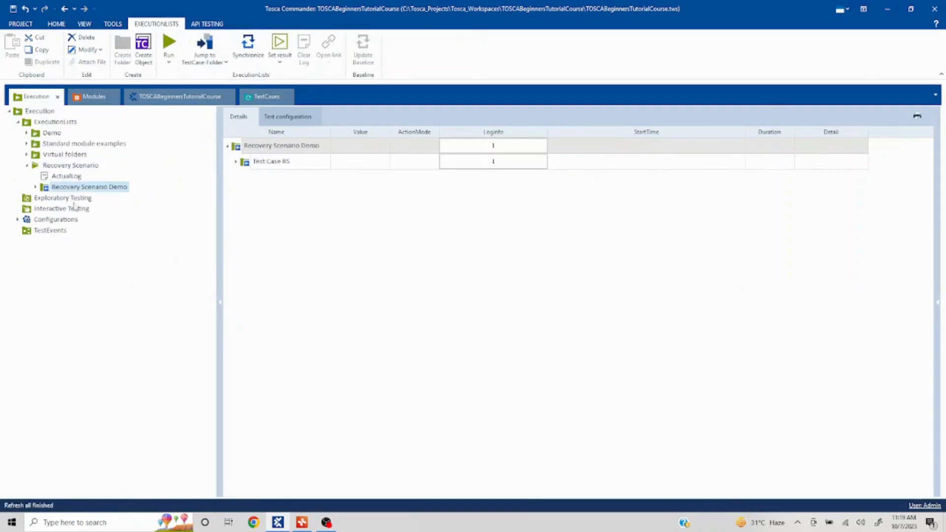
click(36, 188)
click(45, 198)
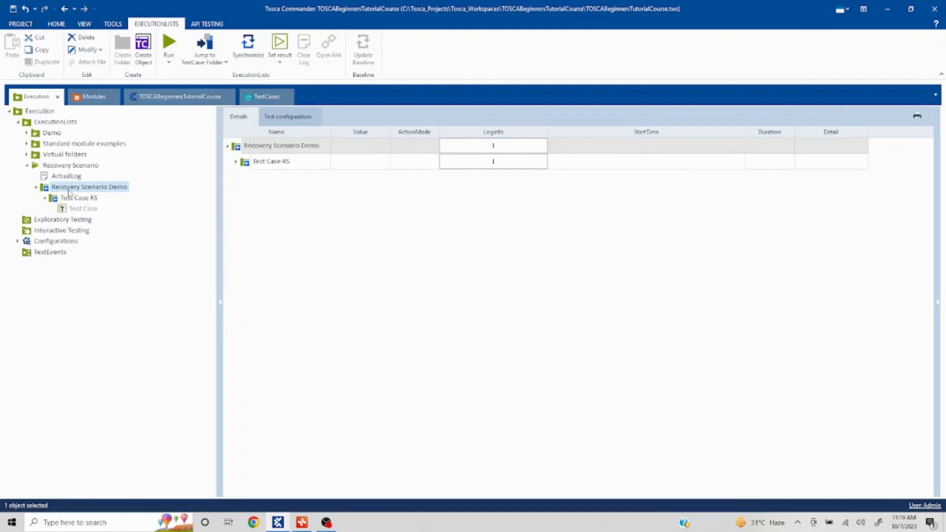
Step: Run the Recovery Scenario ExecutionList and let its saucedemo test case execute in Chrome
right_click(69, 193)
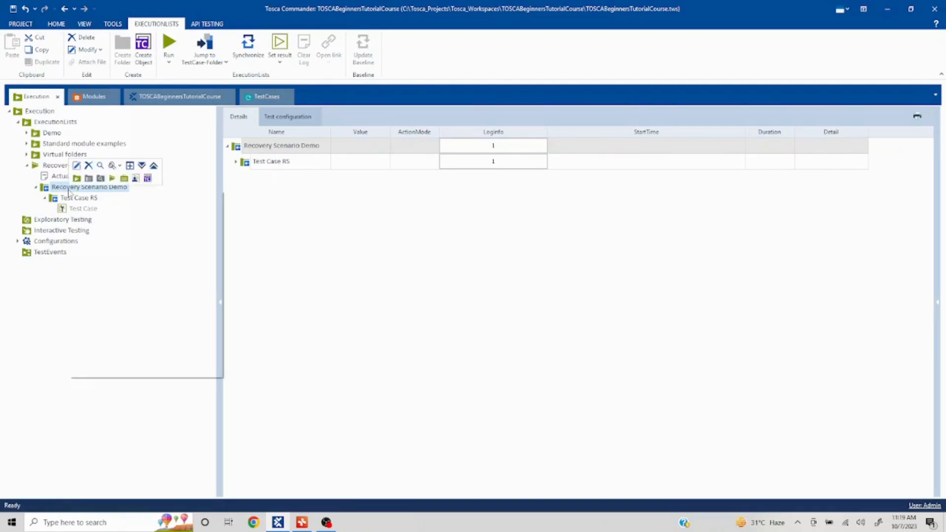
click(55, 166)
right_click(55, 166)
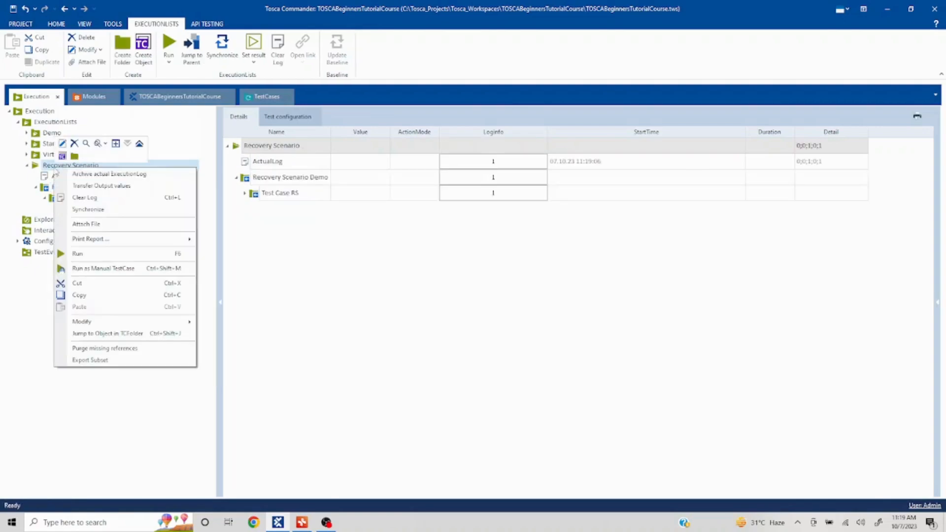
click(121, 254)
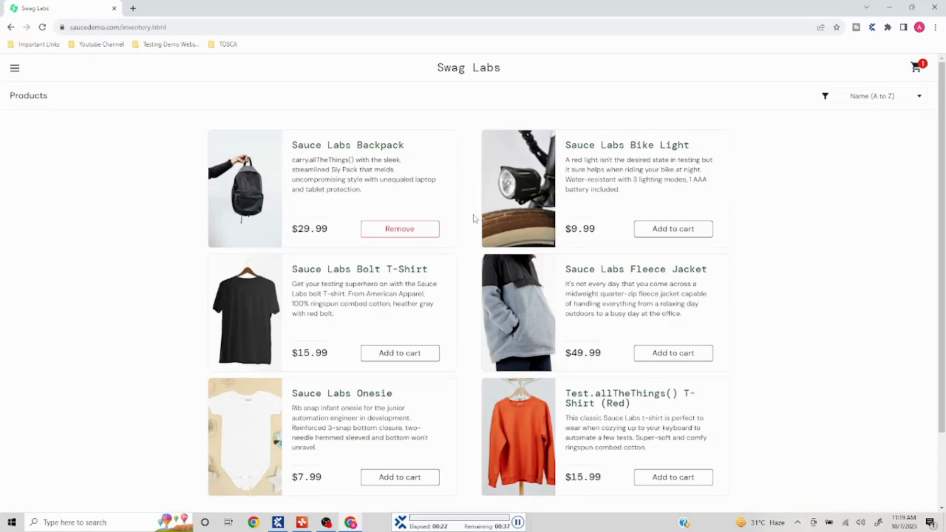
click(402, 233)
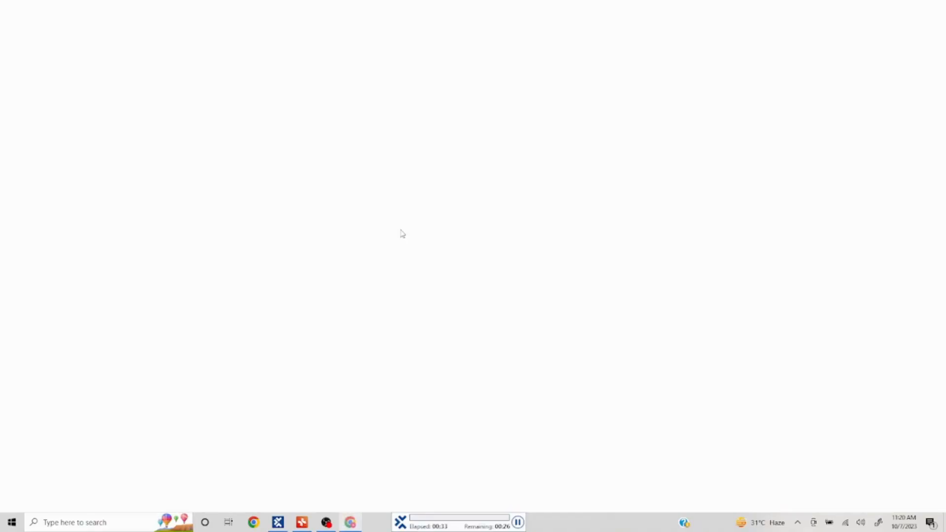
click(472, 218)
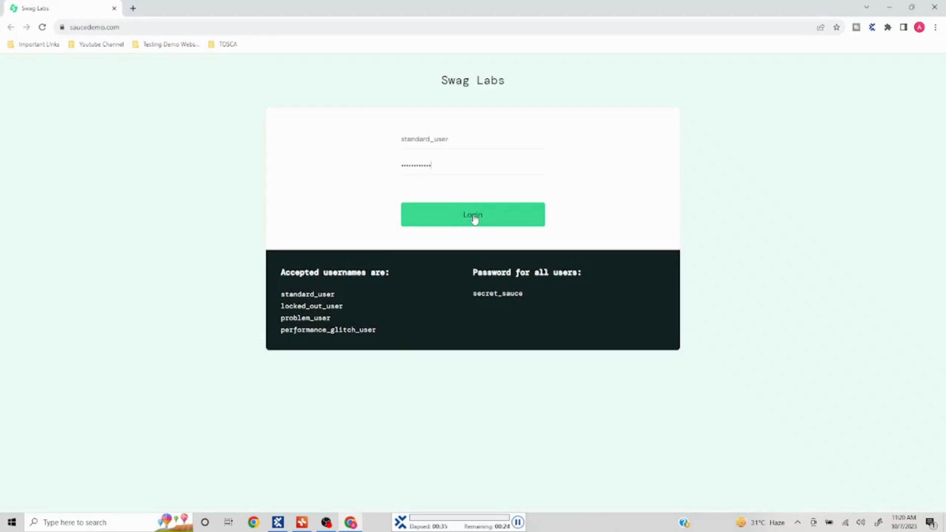
Step: Let the automated saucedemo run add the Sauce Labs Backpack to the cart and continue through checkout
click(401, 231)
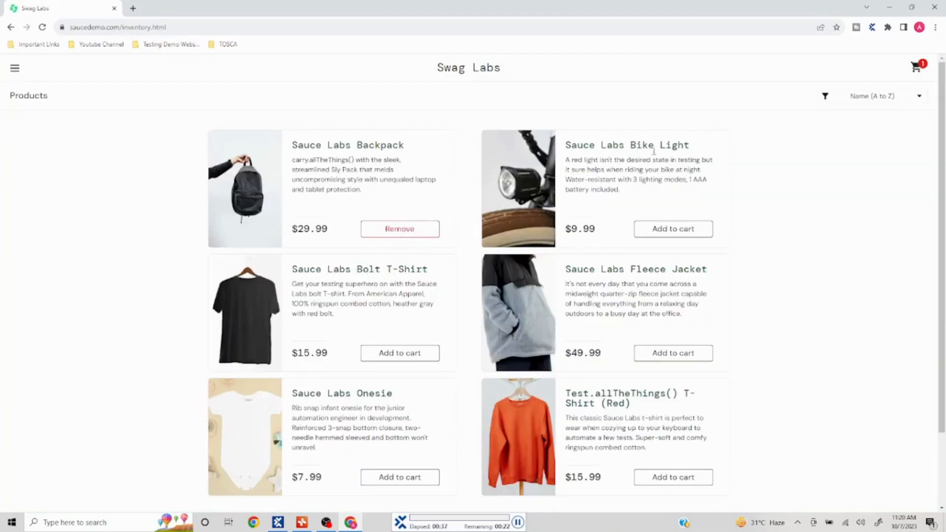
click(918, 70)
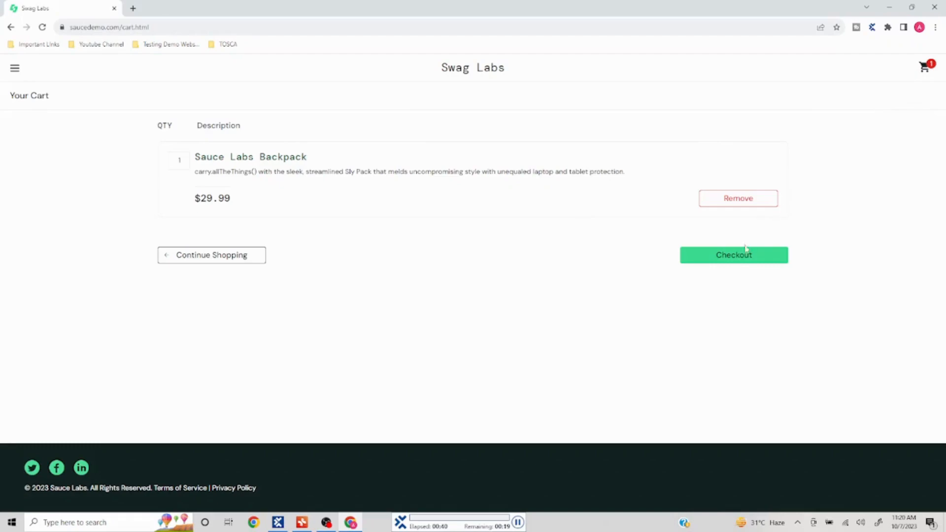
click(735, 260)
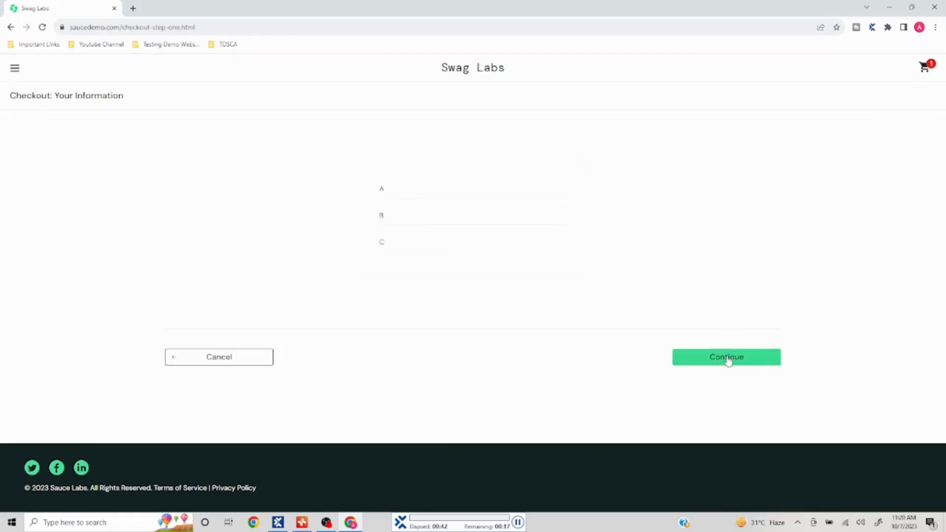
click(728, 359)
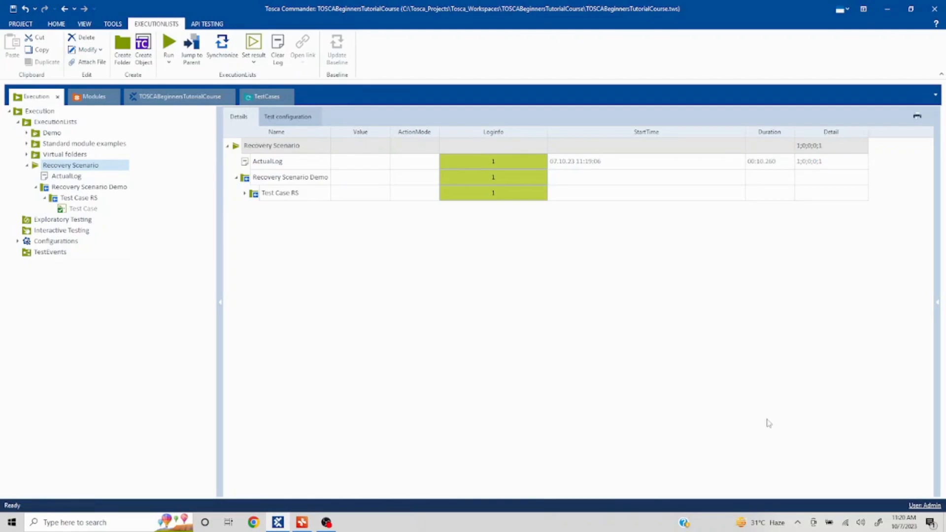
Step: Expand Test Case RS down to its execution log and open that log in a maximized window with a wider details area
click(246, 193)
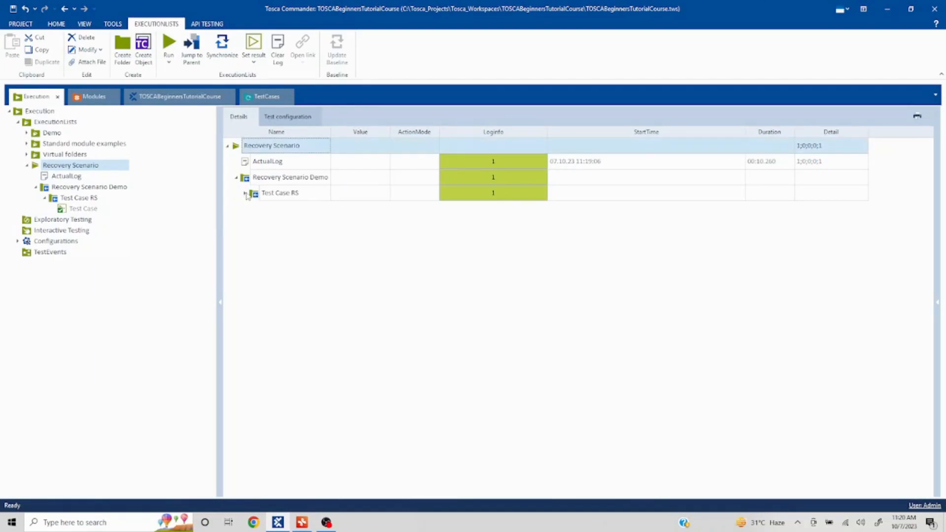
click(254, 209)
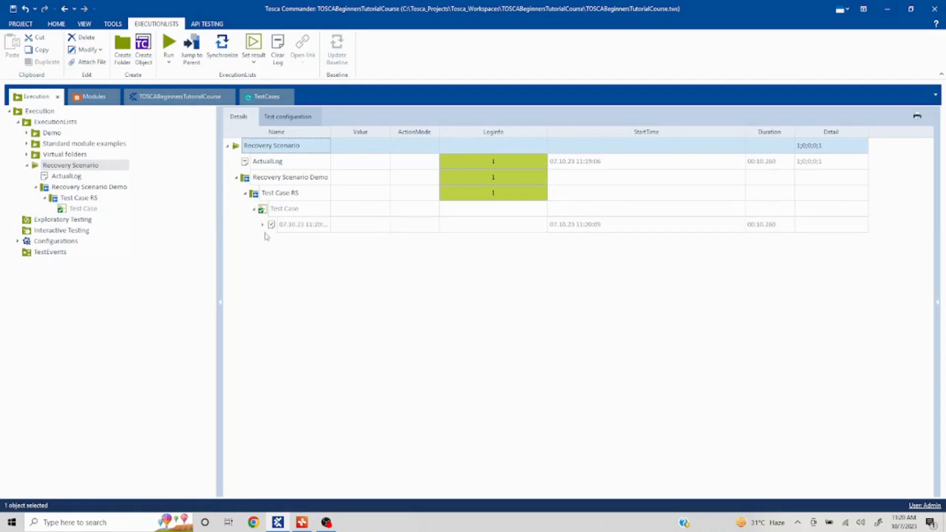
click(263, 225)
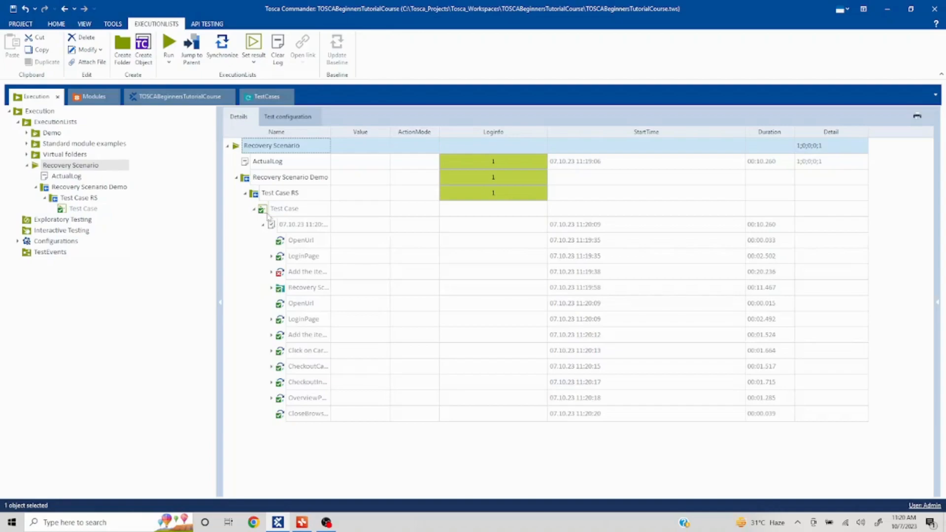
click(272, 228)
right_click(272, 230)
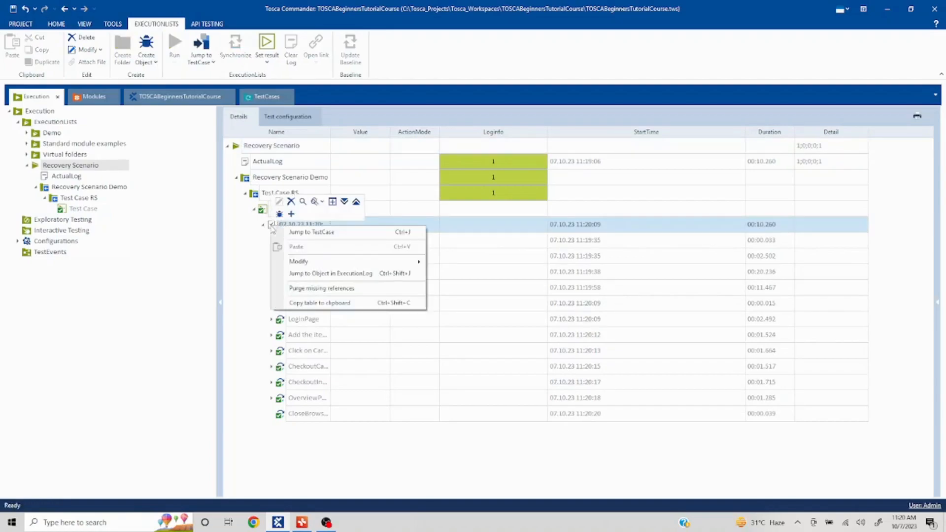
click(333, 201)
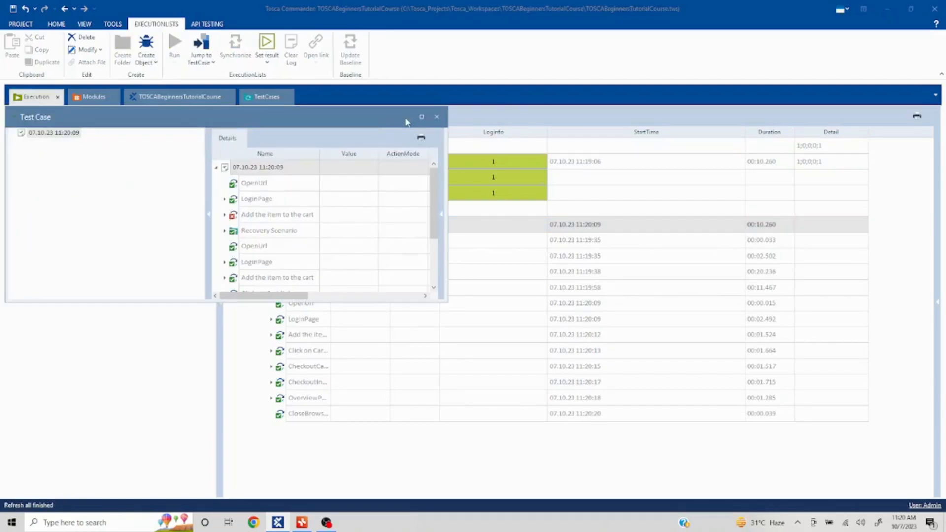
click(421, 116)
drag(204, 172, 104, 175)
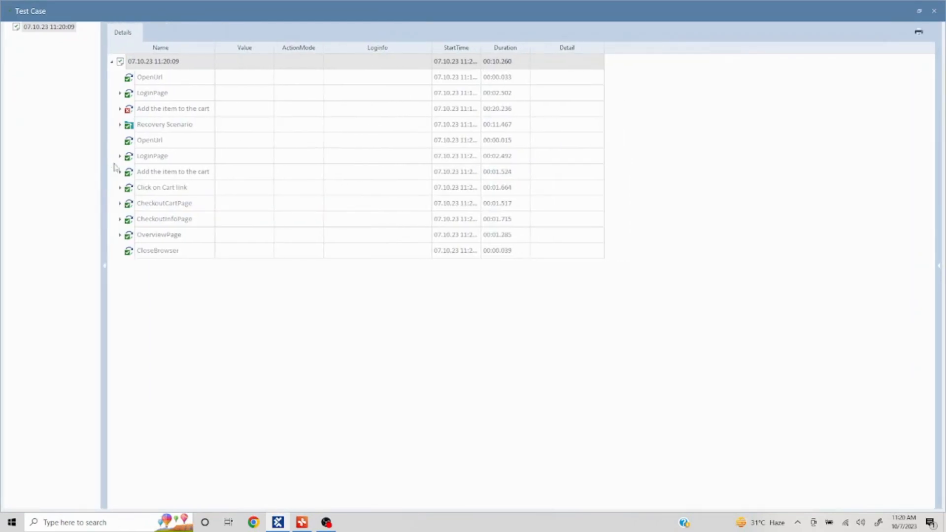
Step: Examine the first OpenUrl, LoginPage and Add the item to the cart log entries, including the Loginfo of Add to cart
click(133, 83)
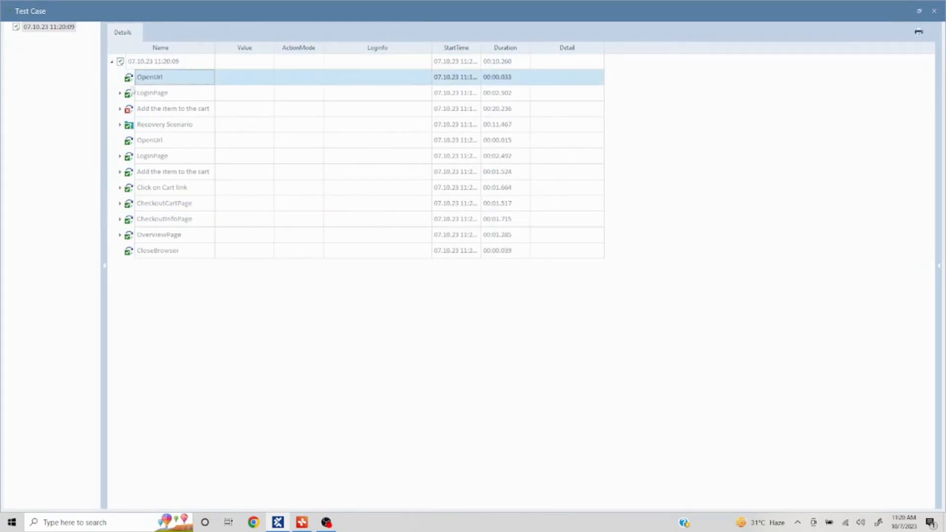
click(120, 94)
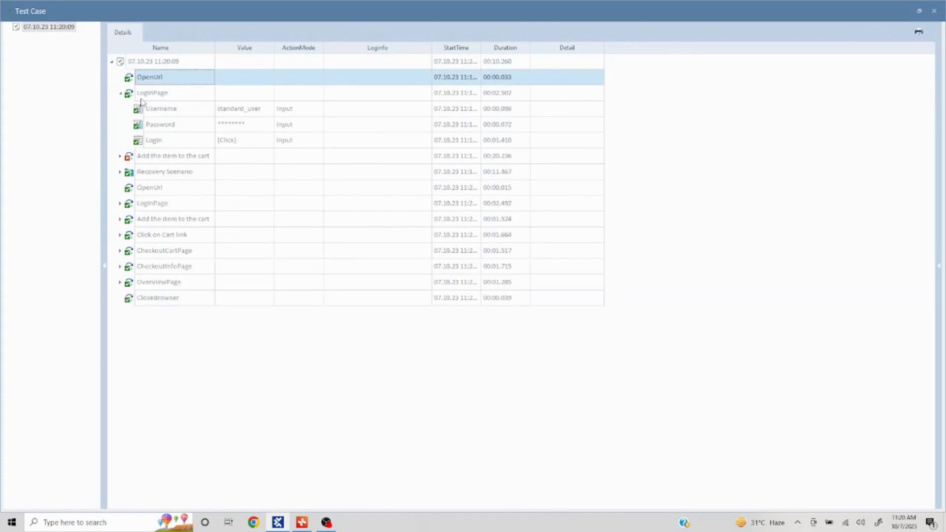
click(119, 157)
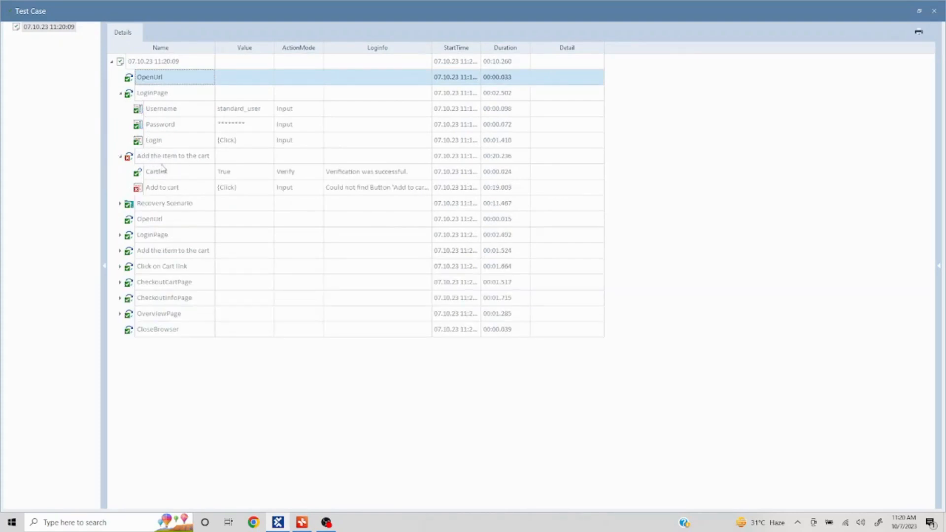
click(374, 189)
click(428, 191)
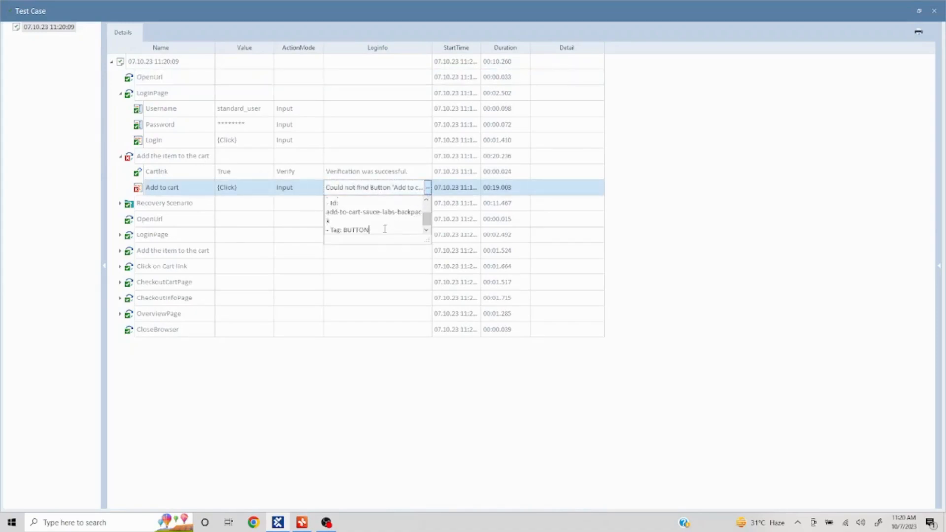
click(120, 156)
click(120, 156)
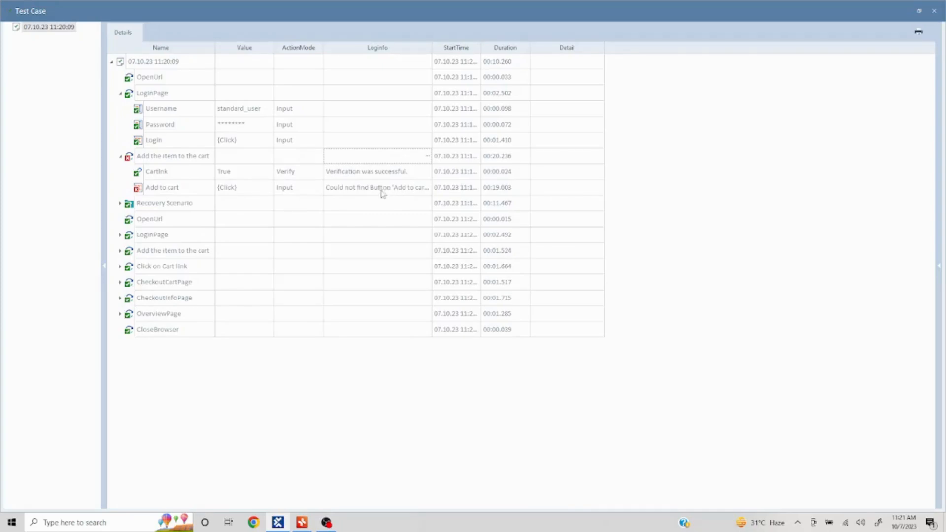
Step: Examine the log entries under Recovery Scenario, expanding RemoveBtn and Click on Remove Button
click(119, 204)
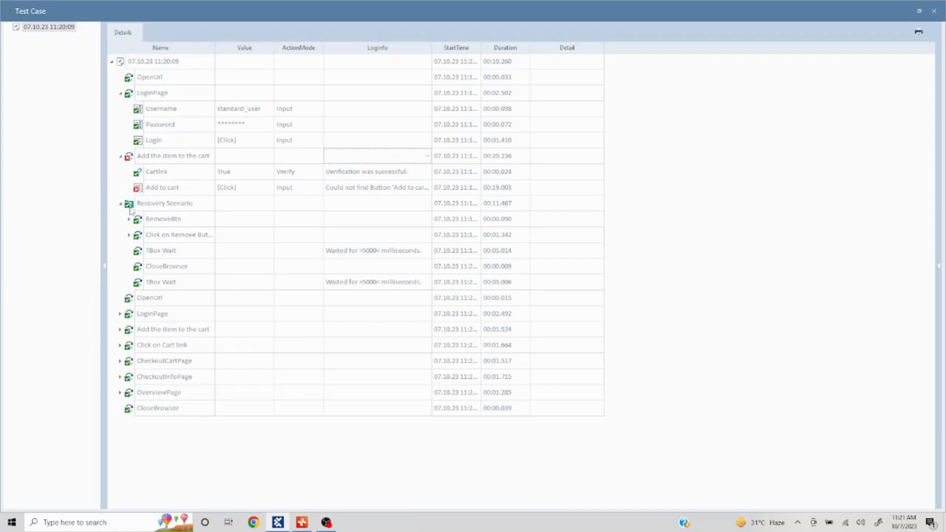
click(129, 220)
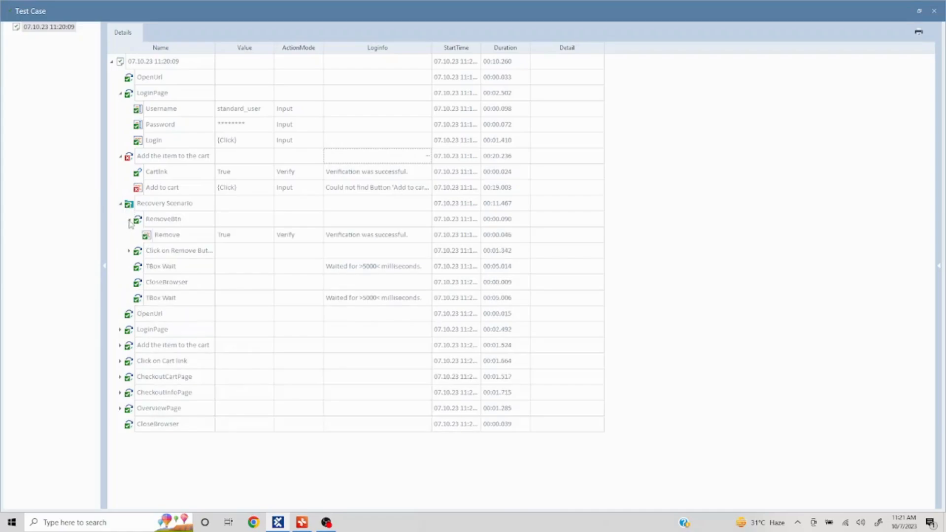
click(129, 251)
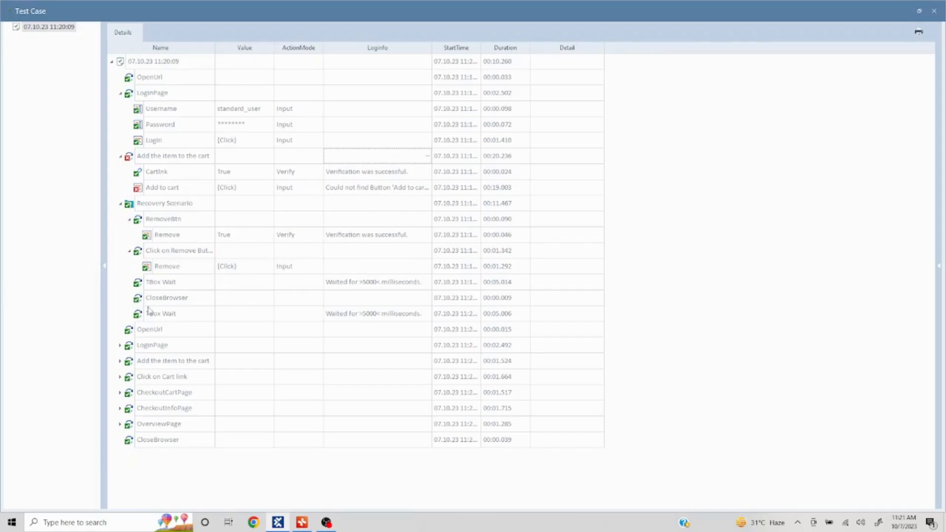
click(120, 204)
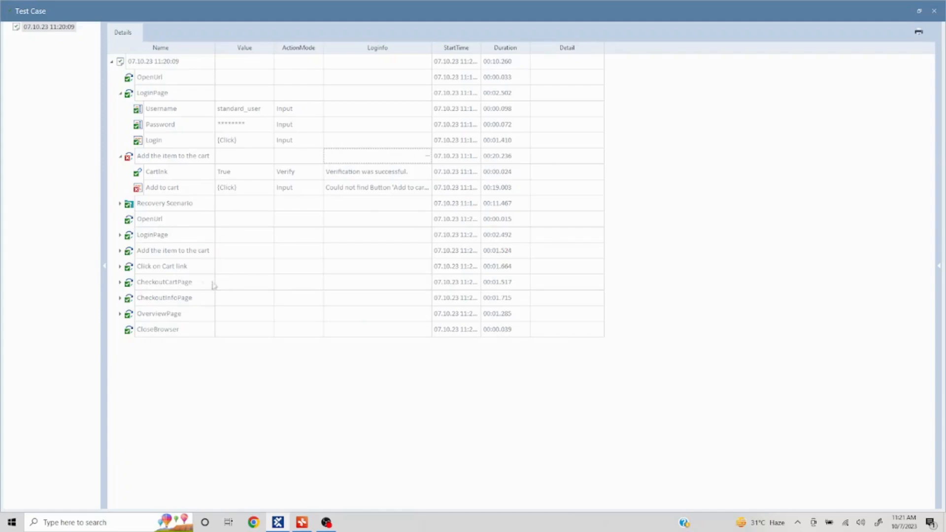
Step: Review the OpenUrl, LoginPage and Add the item to the cart entries logged after Recovery Scenario, and close the log window
click(131, 222)
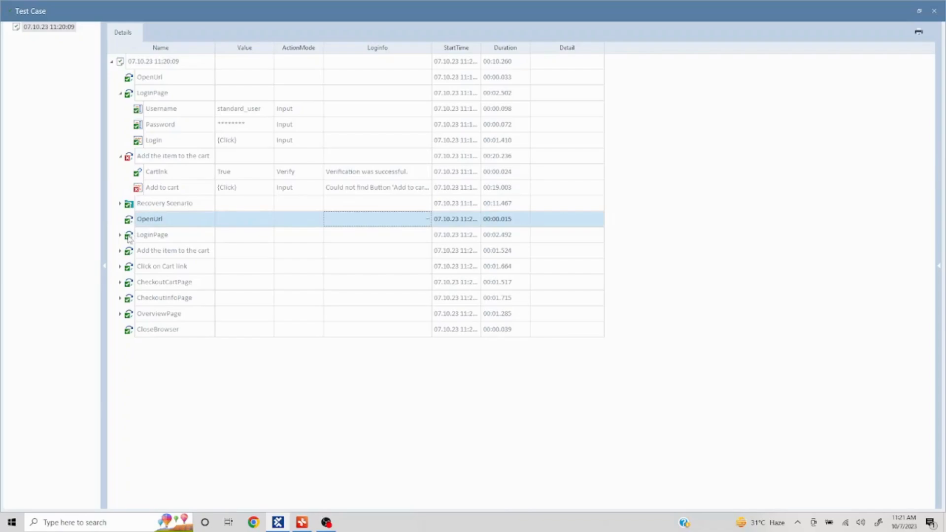
click(129, 235)
click(128, 221)
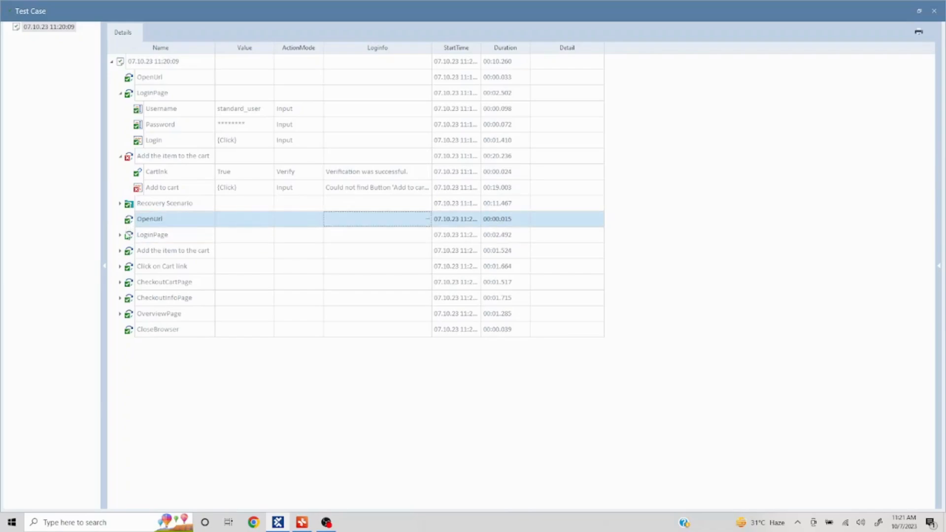
click(120, 235)
click(120, 298)
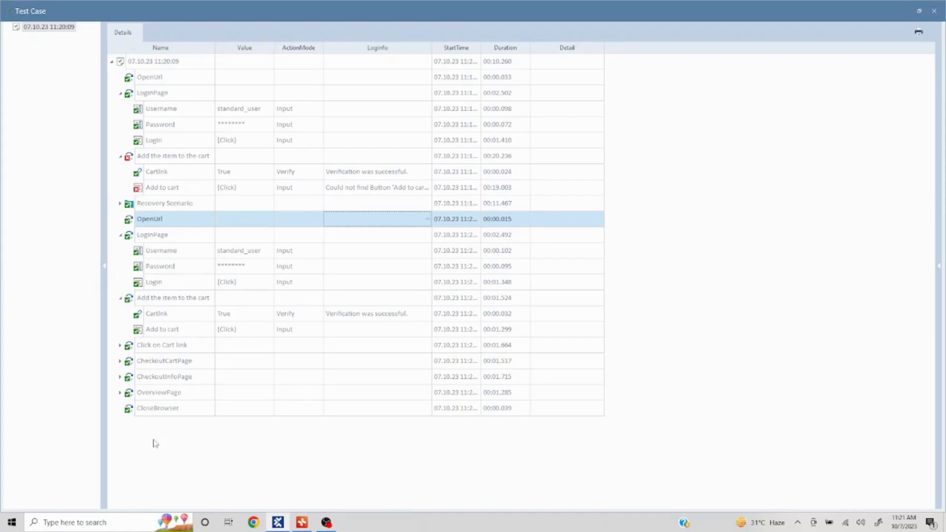
click(934, 10)
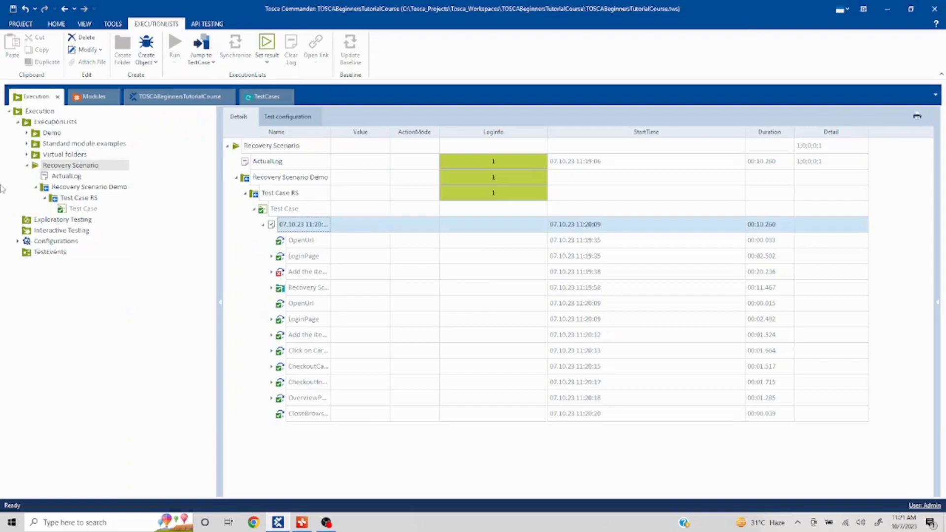
Step: Compare the Recovery Scenario definition in TestCases with the Test Case log in Execution, ending in TestCases
click(273, 100)
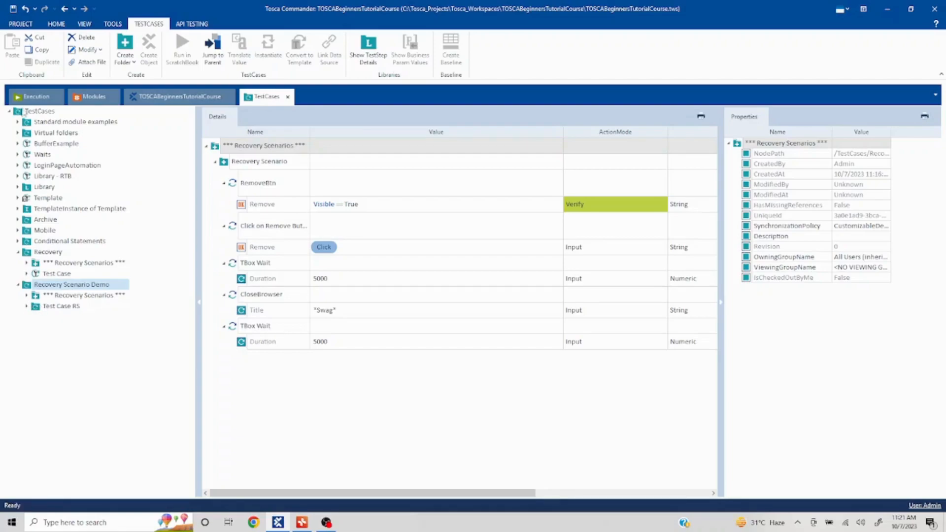
click(32, 96)
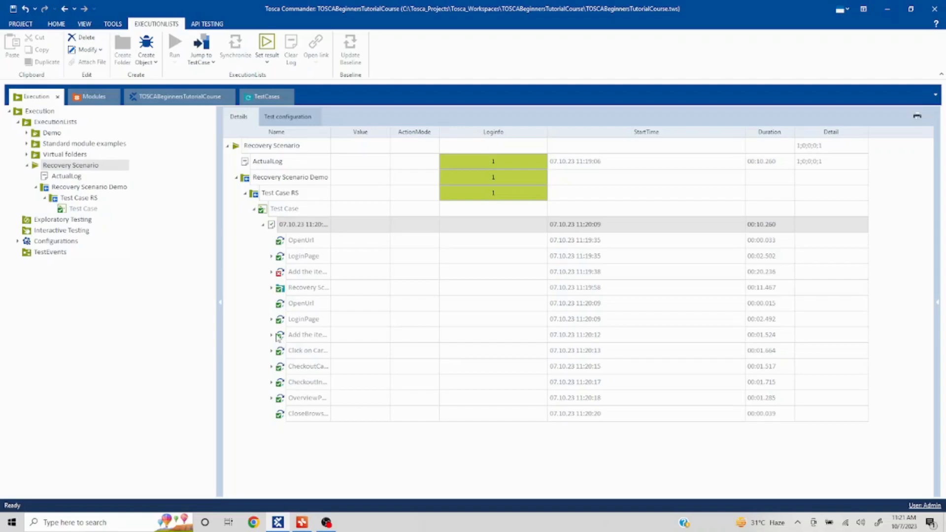
click(267, 99)
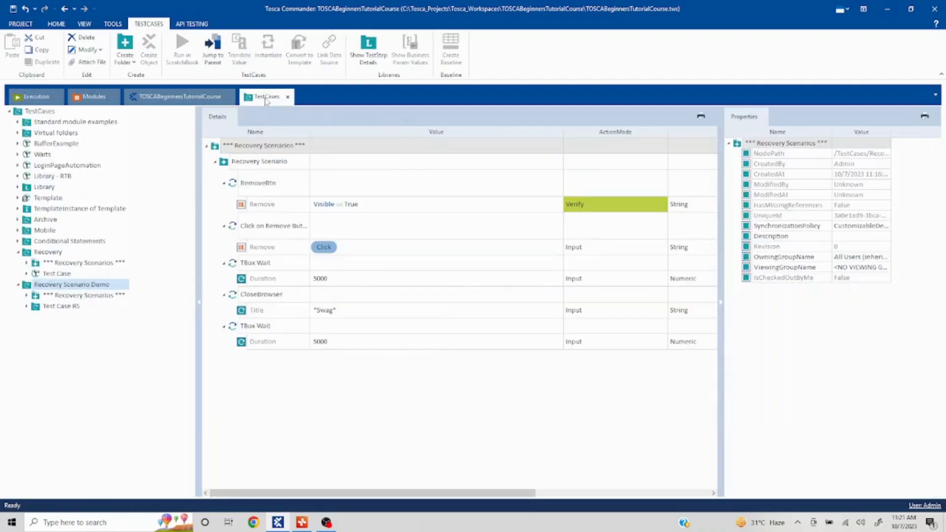
Step: Set the RetryLevel of Recovery Scenario under the Recovery Scenario Demo folder to TestStep and save the project
click(54, 264)
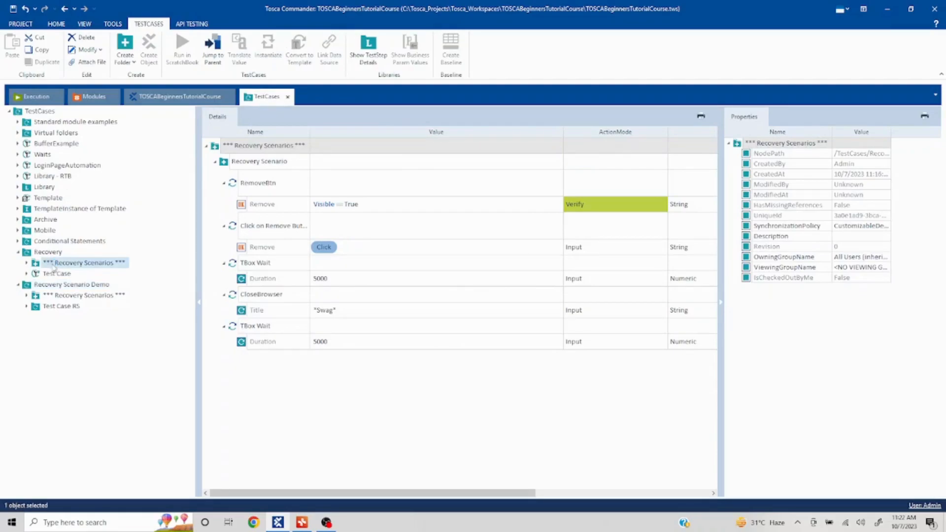
click(18, 252)
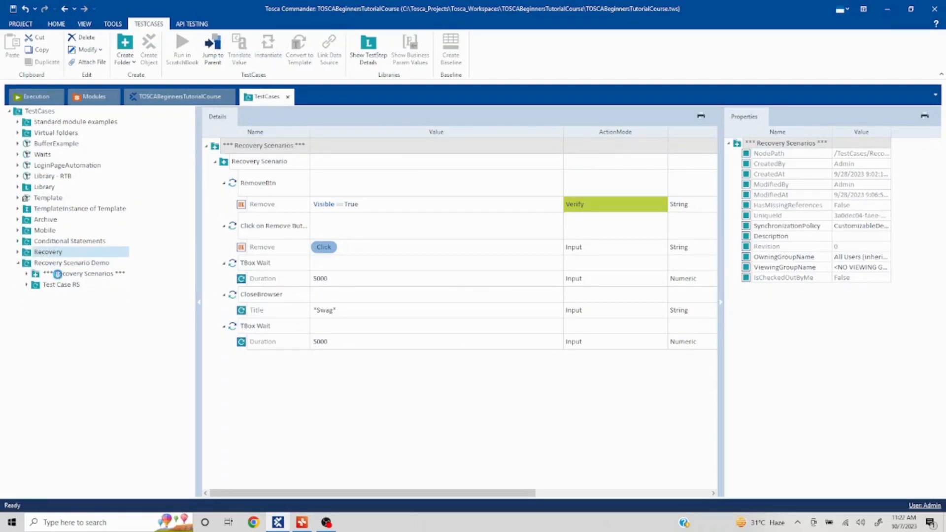
click(73, 274)
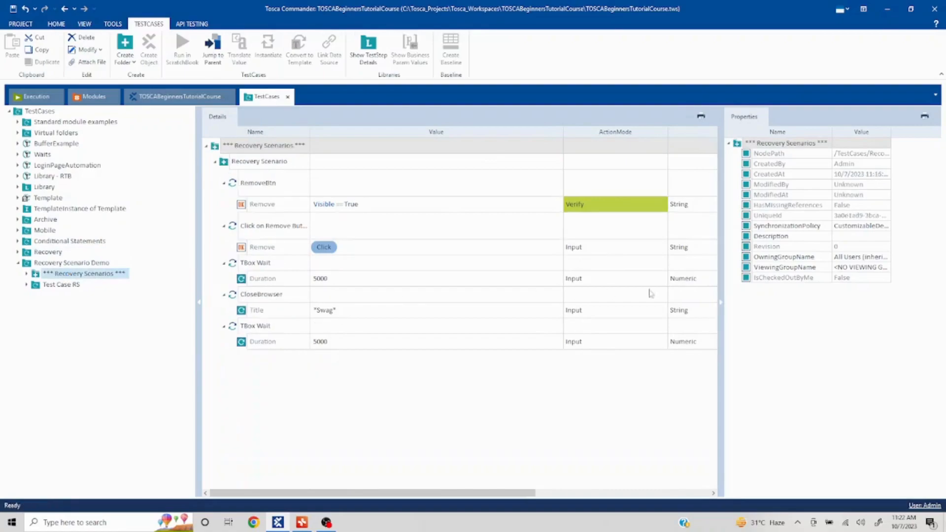
click(27, 274)
click(62, 286)
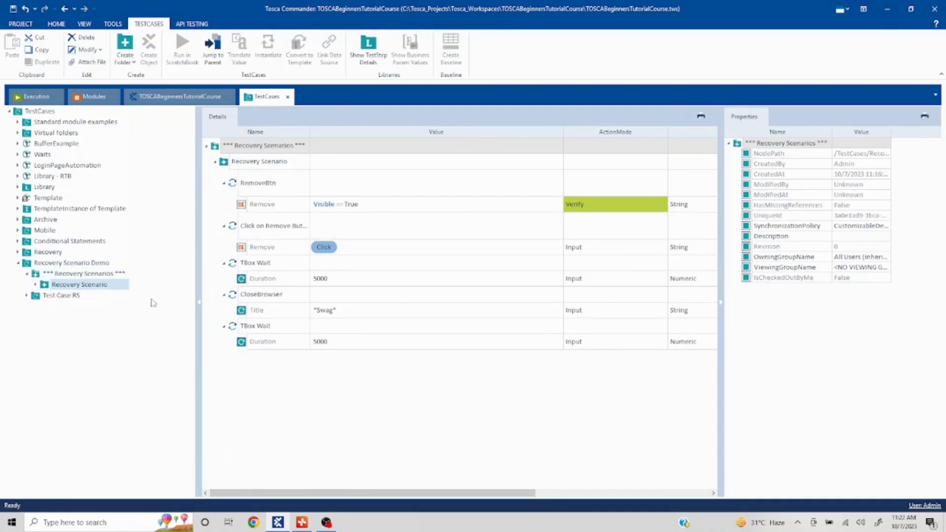
click(868, 239)
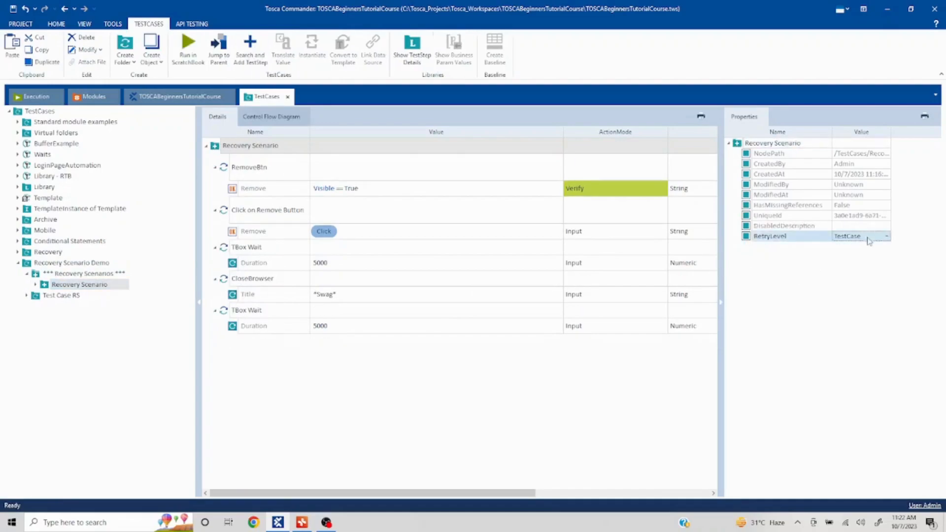
click(887, 238)
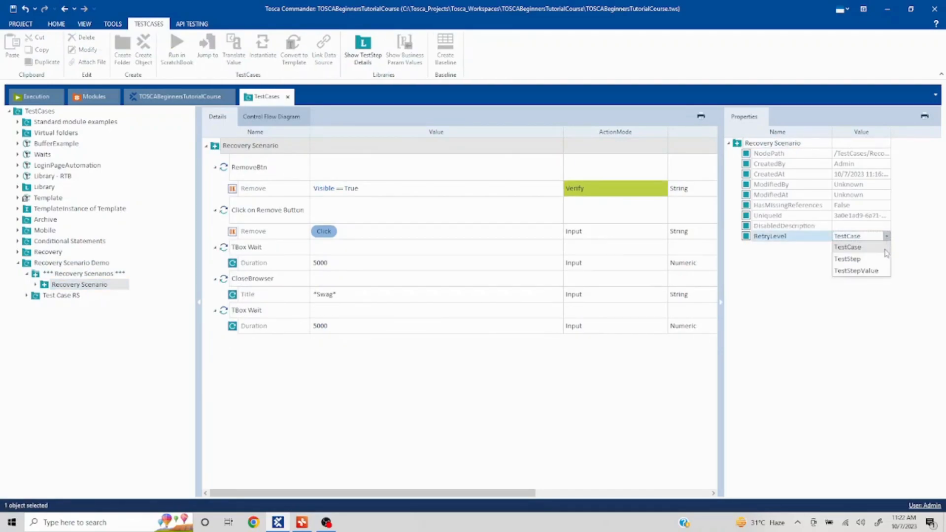
click(868, 259)
click(11, 10)
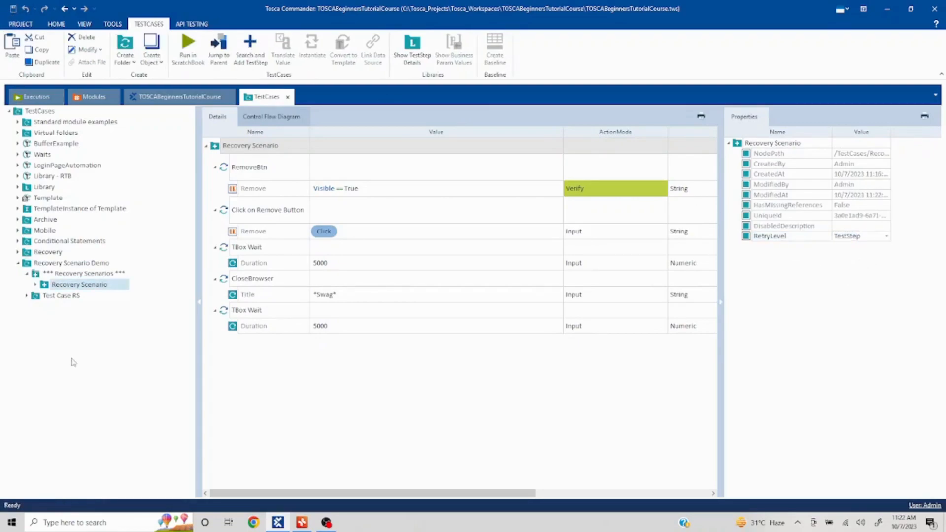
Step: Return to Execution, then switch to a new Chrome window and open saucedemo.com
click(32, 98)
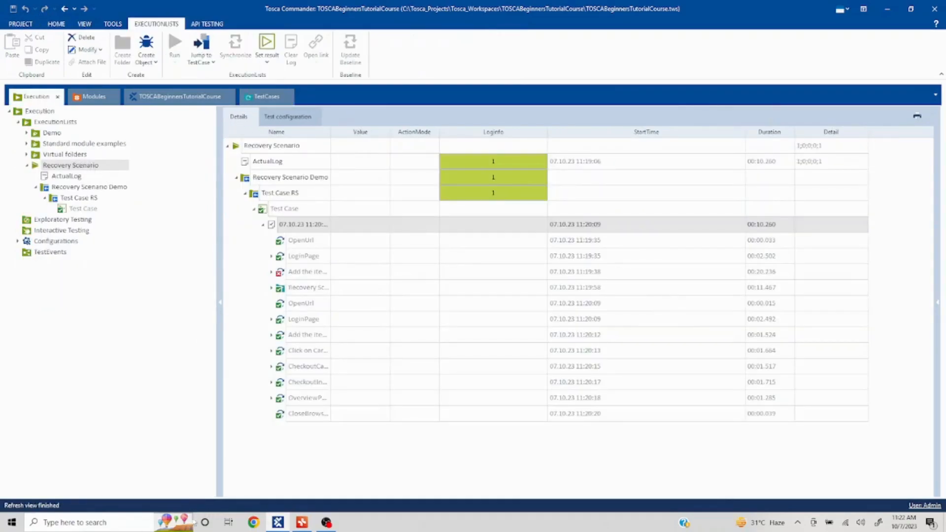
click(253, 523)
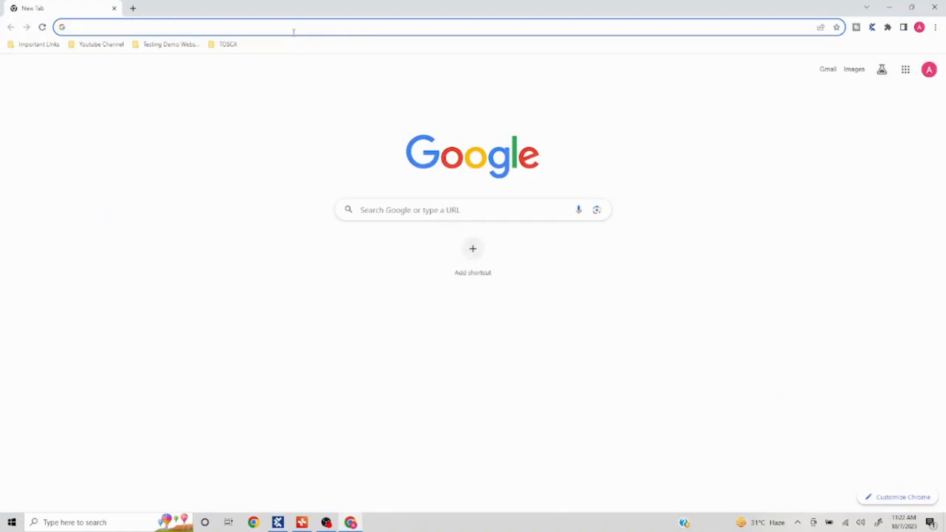
text(saucedem.o)
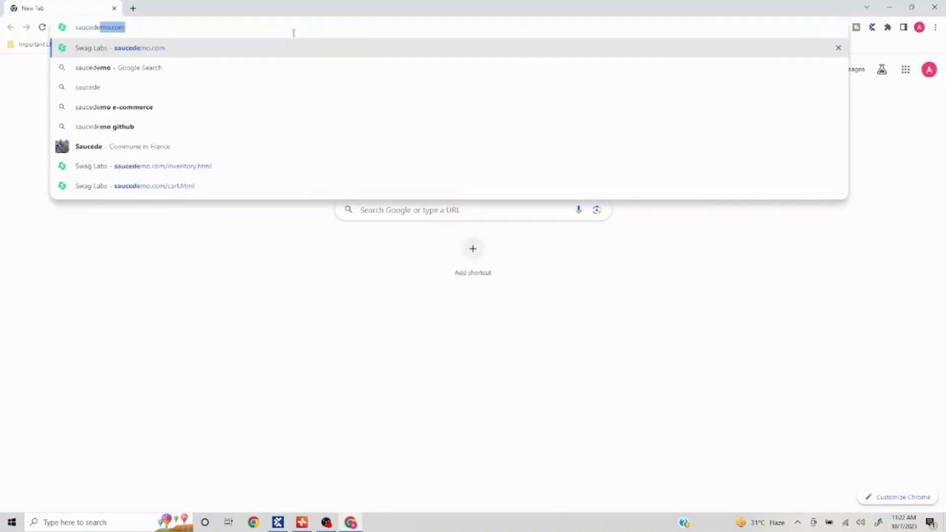
key(BackSpace)
key(BackSpace)
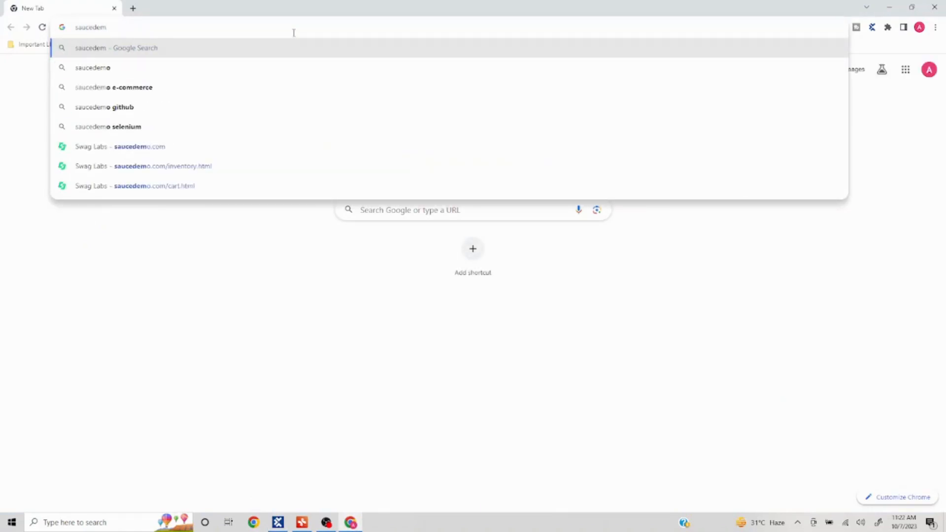
text(o.com)
key(Return)
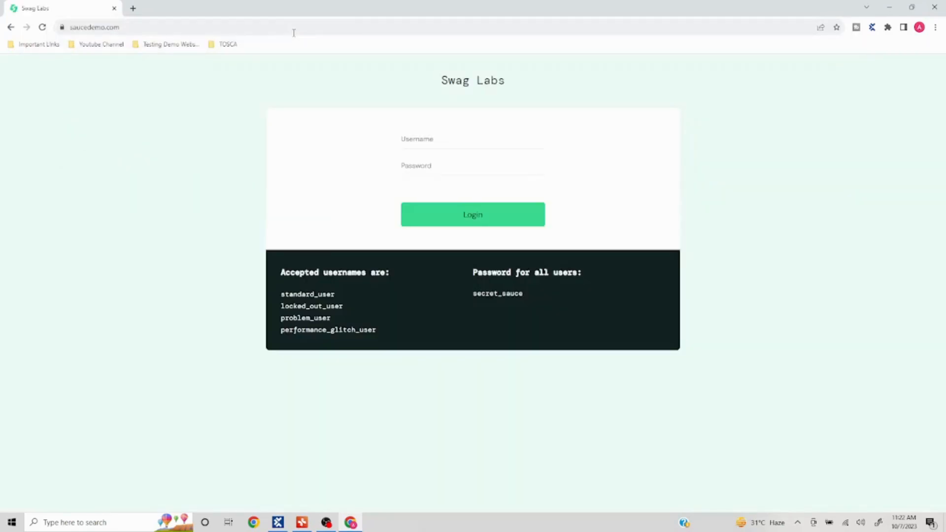
Step: Log in to Swag Labs as standard_user with the account password and add the Sauce Labs Backpack to the cart
double_click(325, 294)
key(ctrl+c)
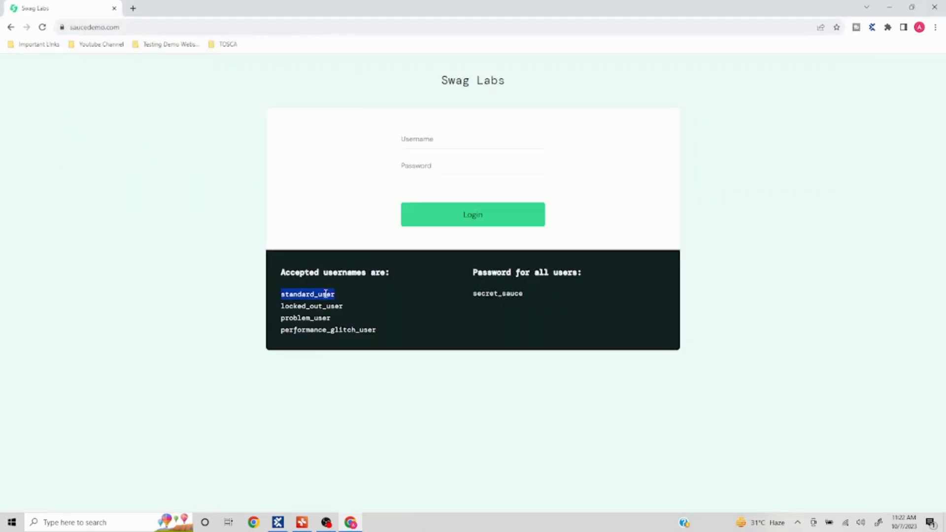
click(430, 140)
key(ctrl+v)
double_click(501, 295)
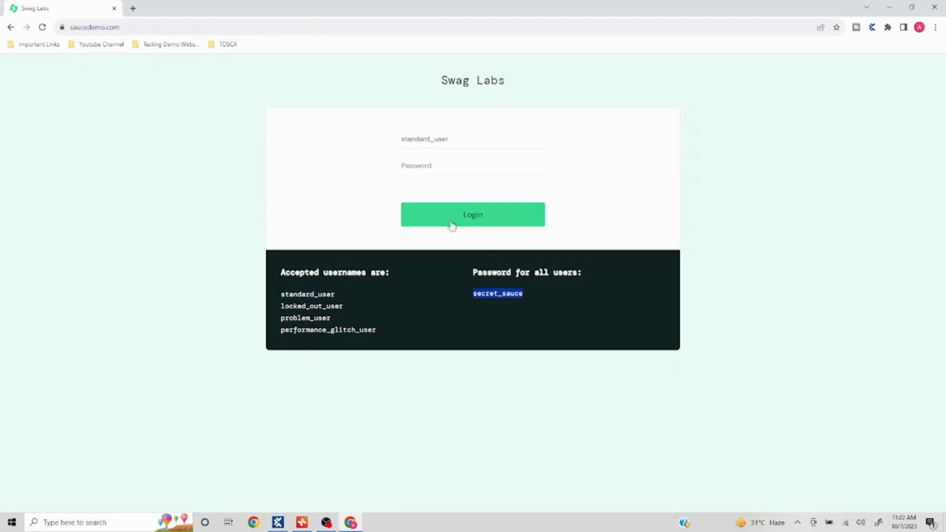
click(442, 165)
key(ctrl+v)
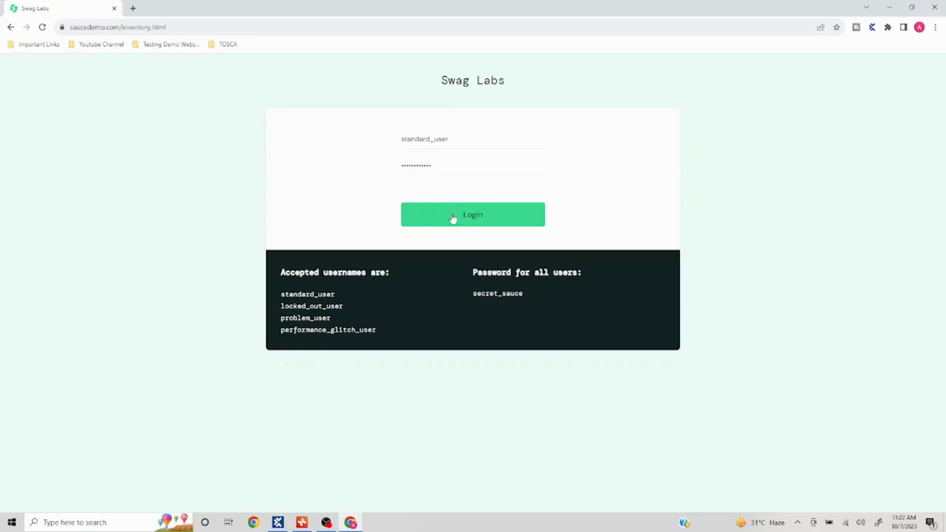
click(451, 215)
click(393, 235)
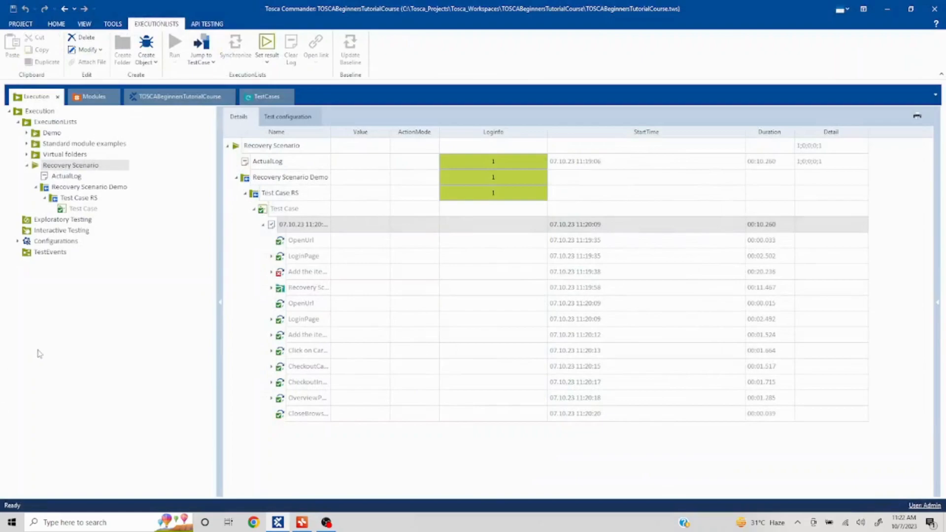
Step: Run Recovery Scenario Demo from the Recovery Scenario ExecutionList in Tosca Commander and bring Tosca Commander back up
click(76, 163)
click(75, 188)
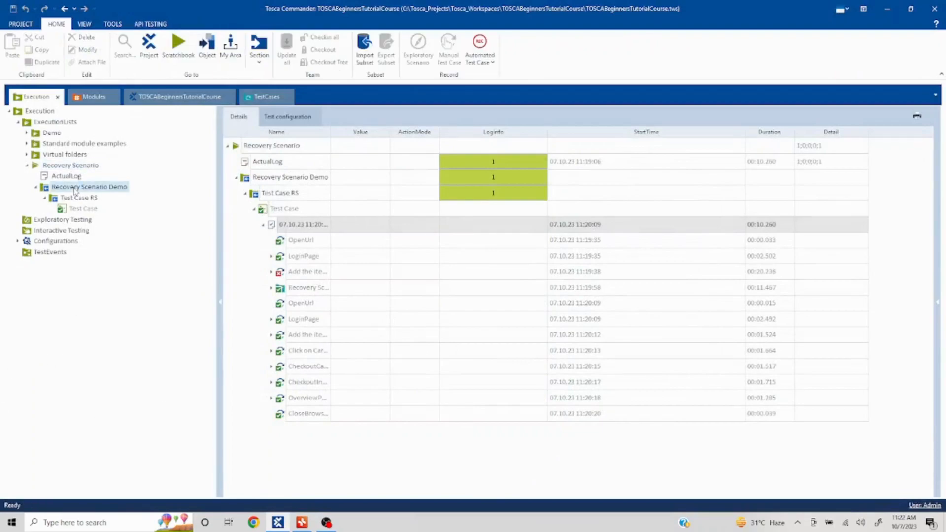
right_click(75, 188)
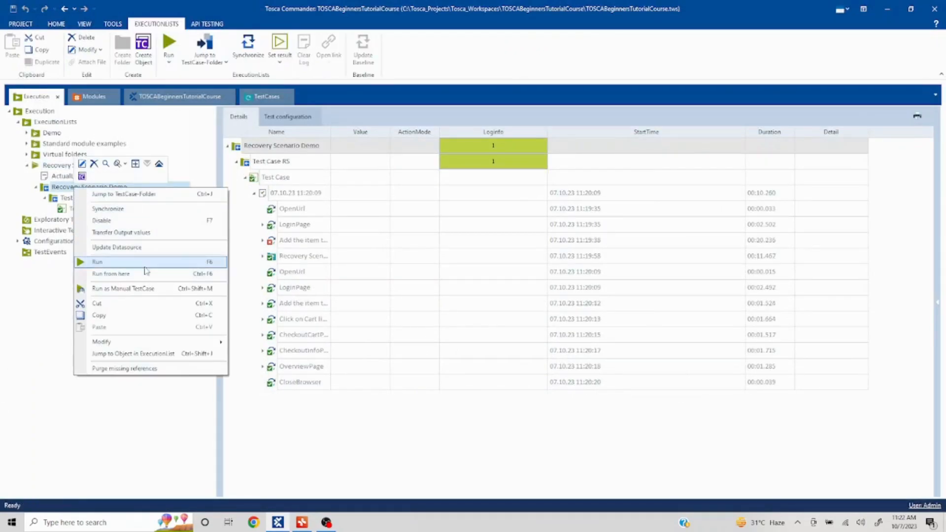
click(146, 267)
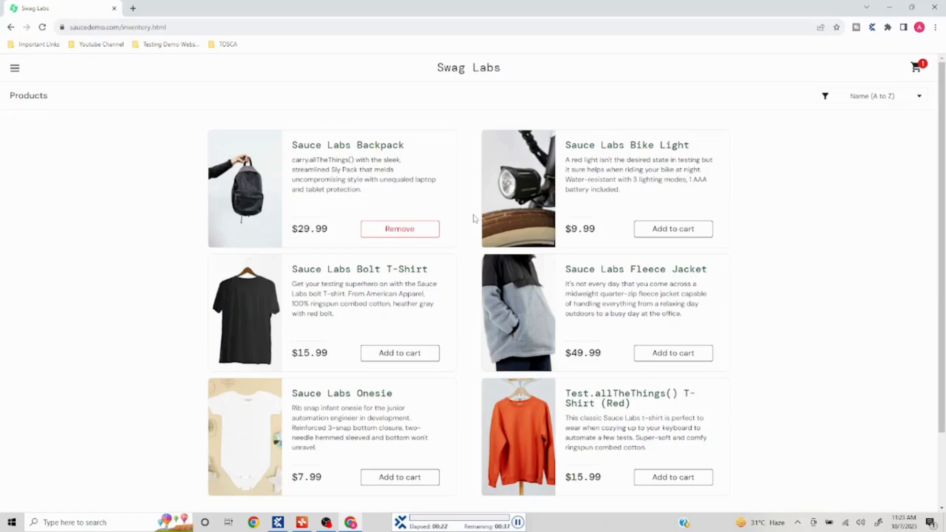
click(402, 232)
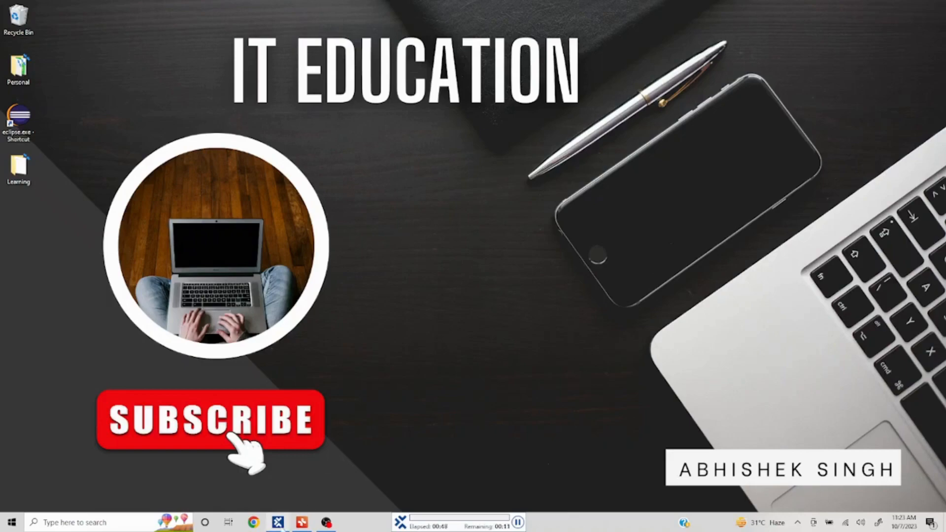
click(277, 525)
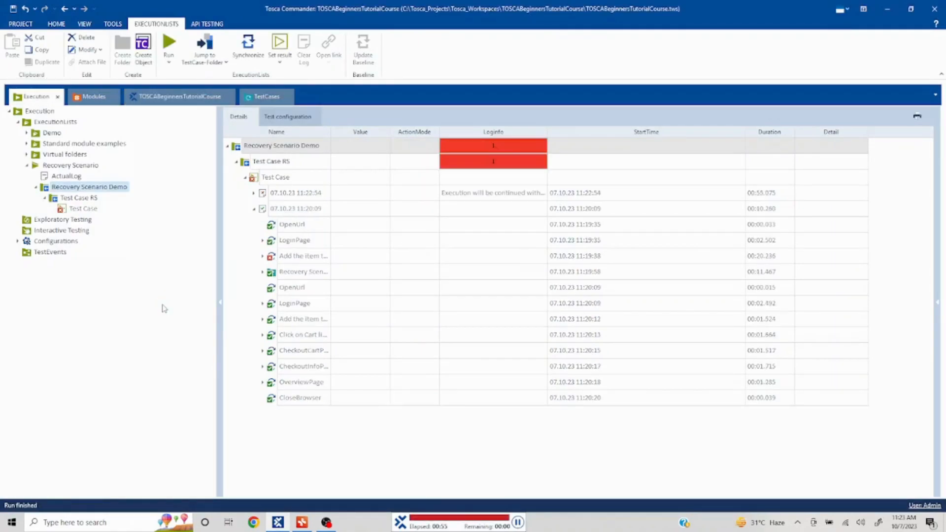
Step: Expand the newest execution log of Test Case and open it in a separate maximized window
click(86, 210)
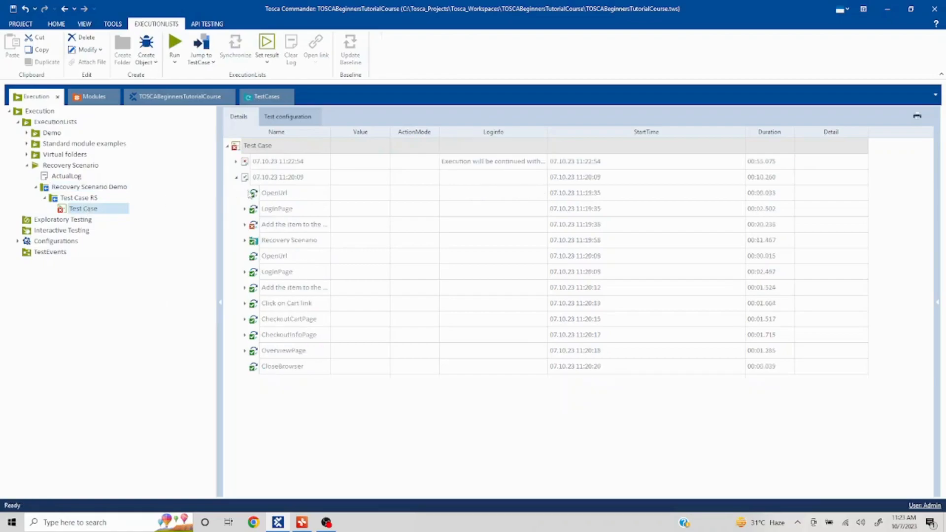
click(236, 161)
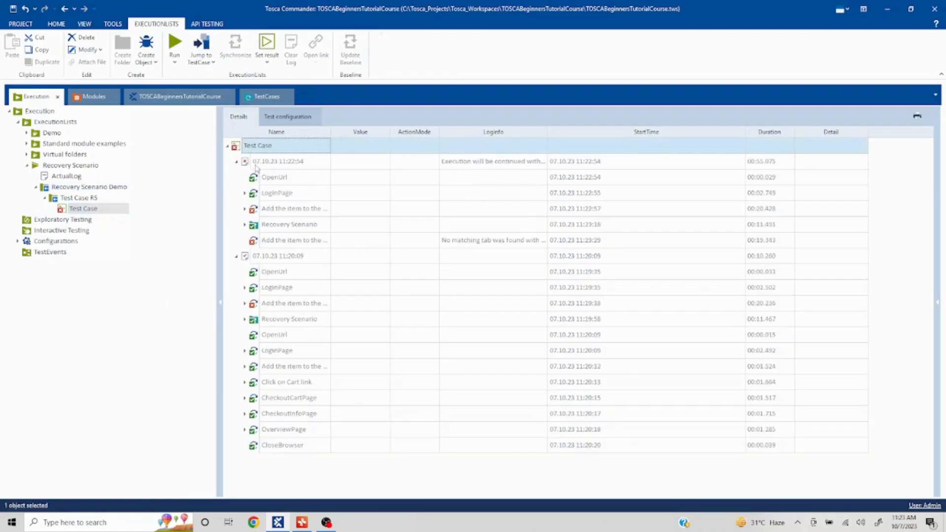
right_click(250, 166)
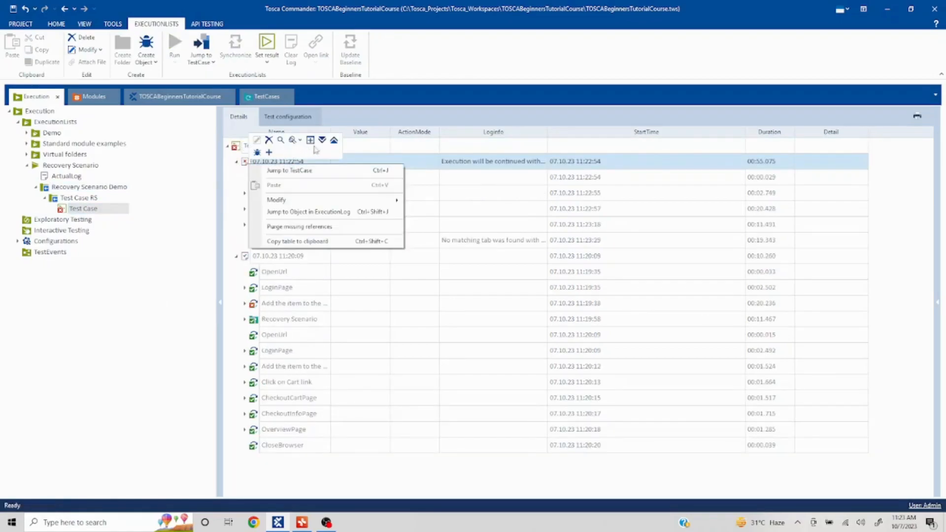
click(311, 140)
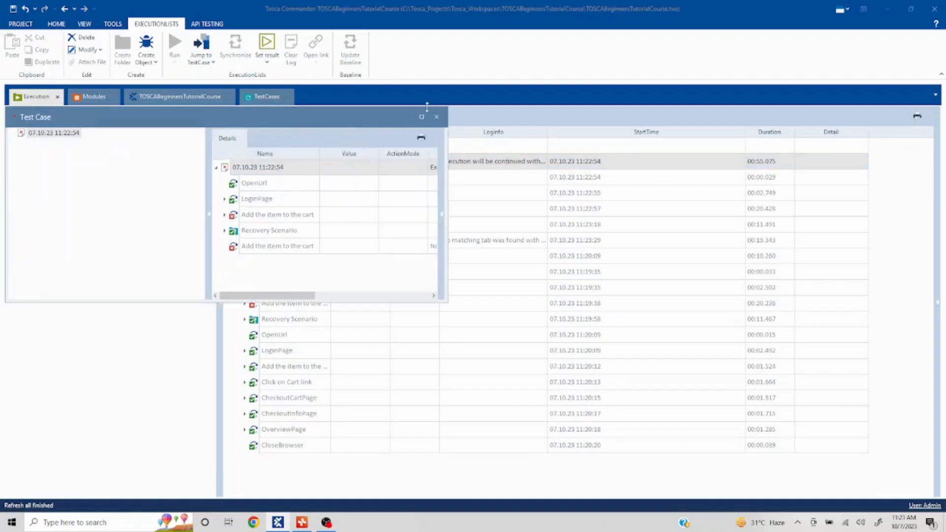
click(422, 118)
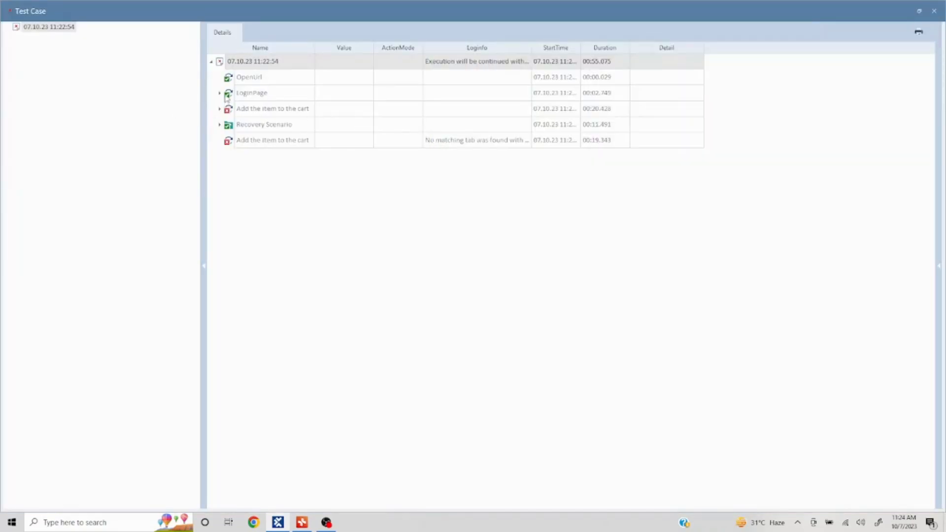
Step: Examine the OpenUrl, Add the item to the cart and Recovery Scenario log entries, including the retried step, and close the log window
click(234, 79)
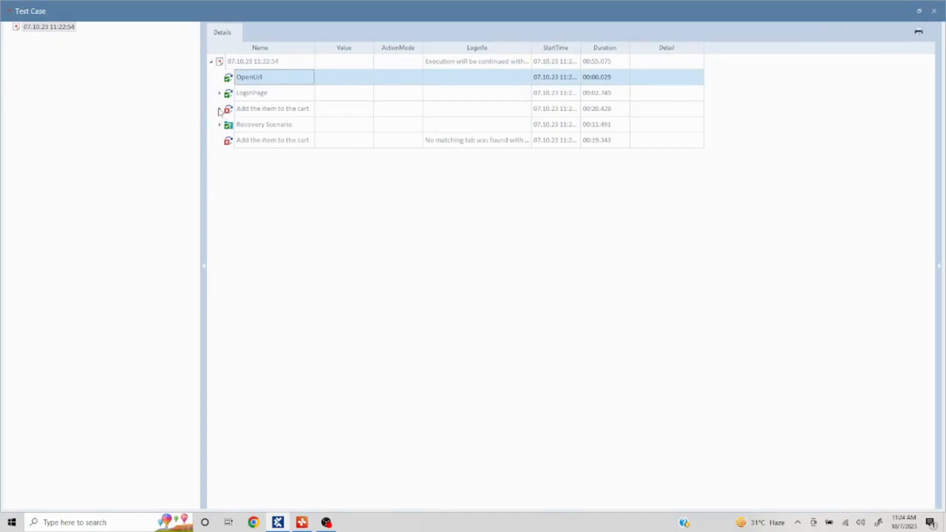
click(219, 109)
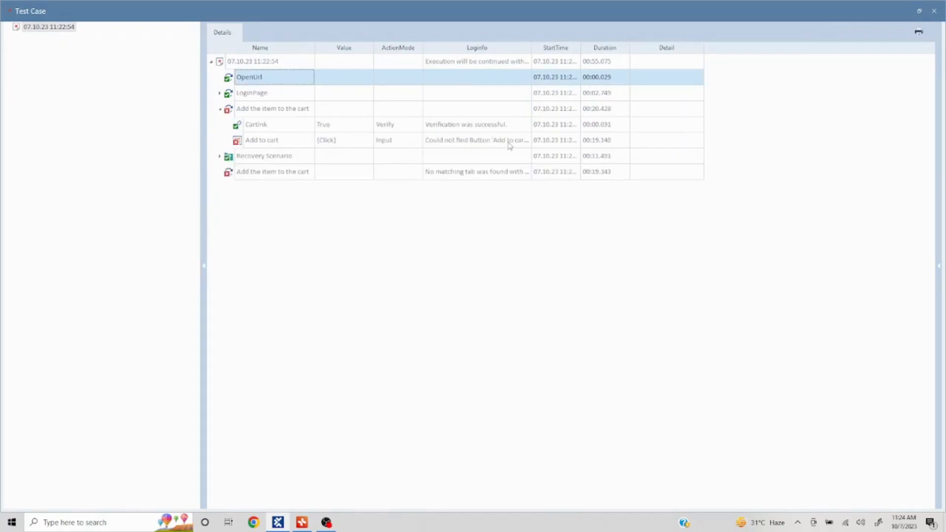
click(220, 157)
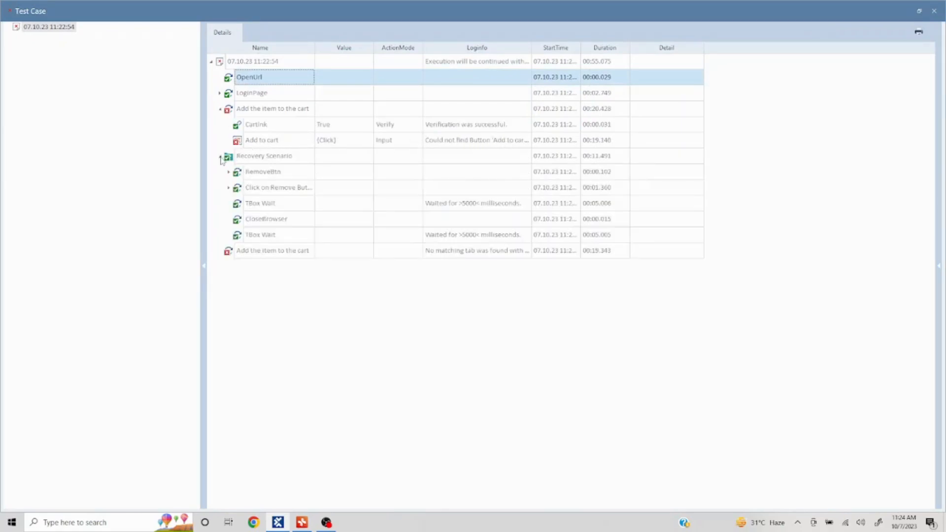
click(240, 190)
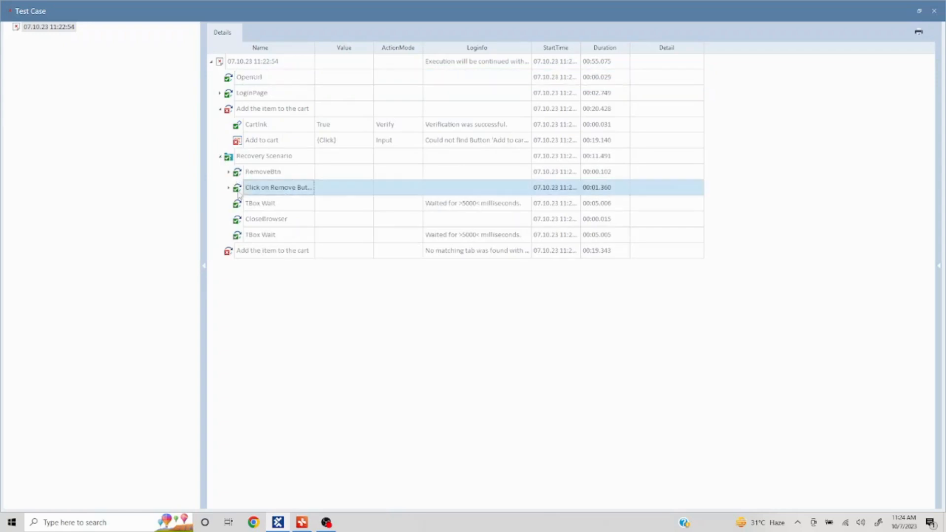
click(241, 223)
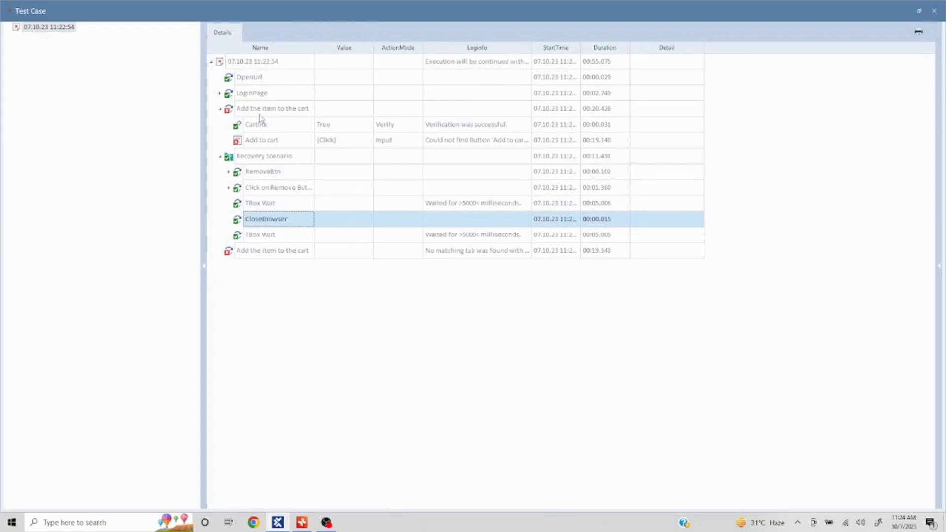
click(238, 252)
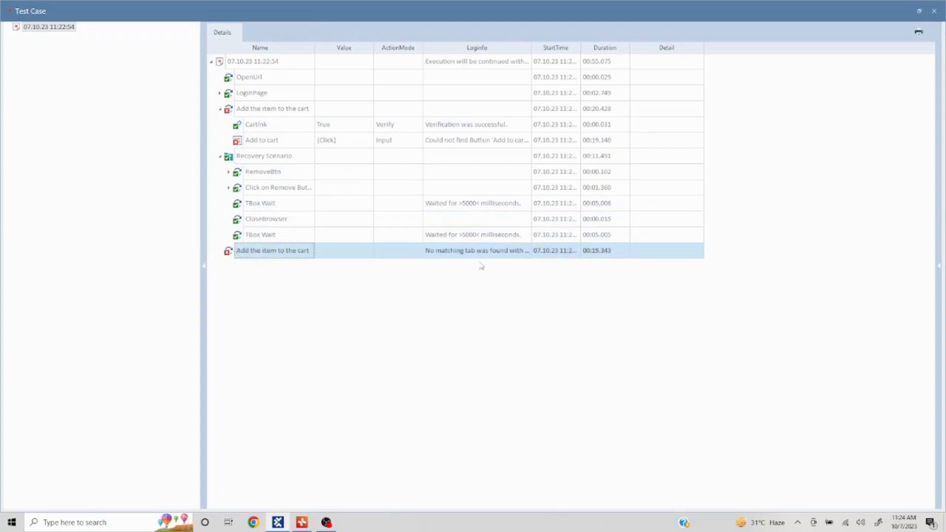
mouse_move(318, 256)
click(934, 10)
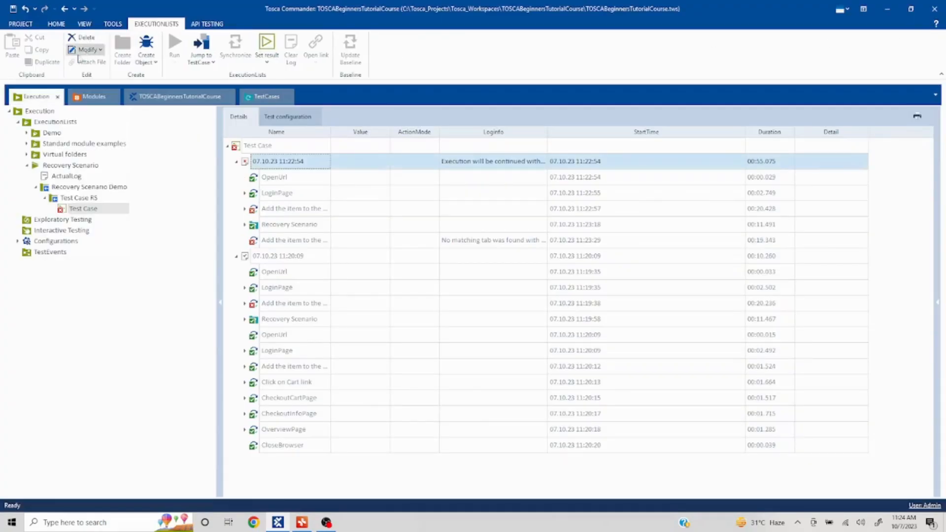
Step: Disable the CloseBrowser step and the TBox Wait after it under Recovery Scenario in TestCases, and save the project
click(262, 96)
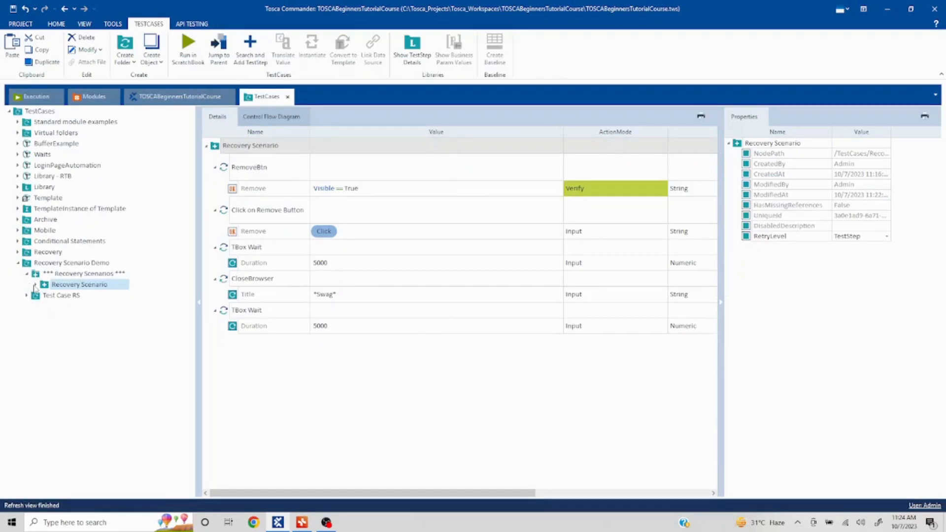
click(35, 286)
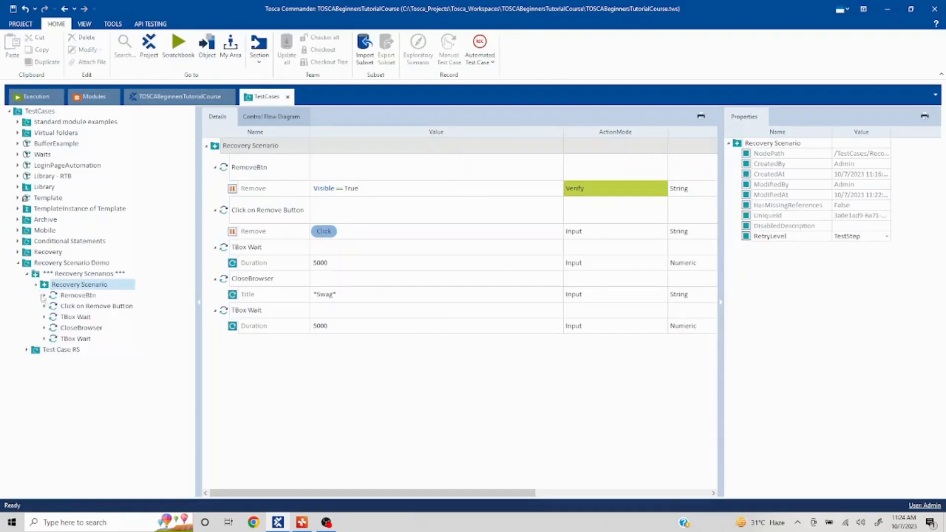
click(76, 327)
click(75, 317)
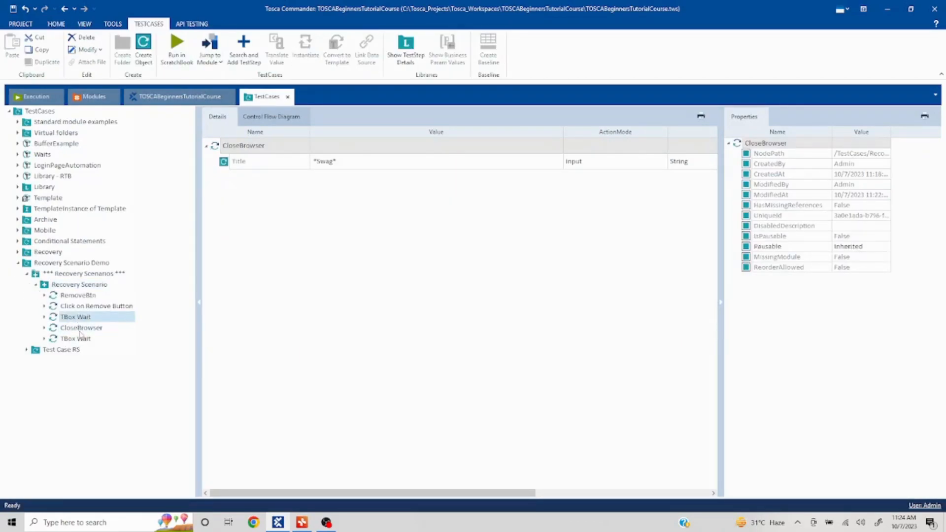
click(79, 329)
ctrl+click(78, 340)
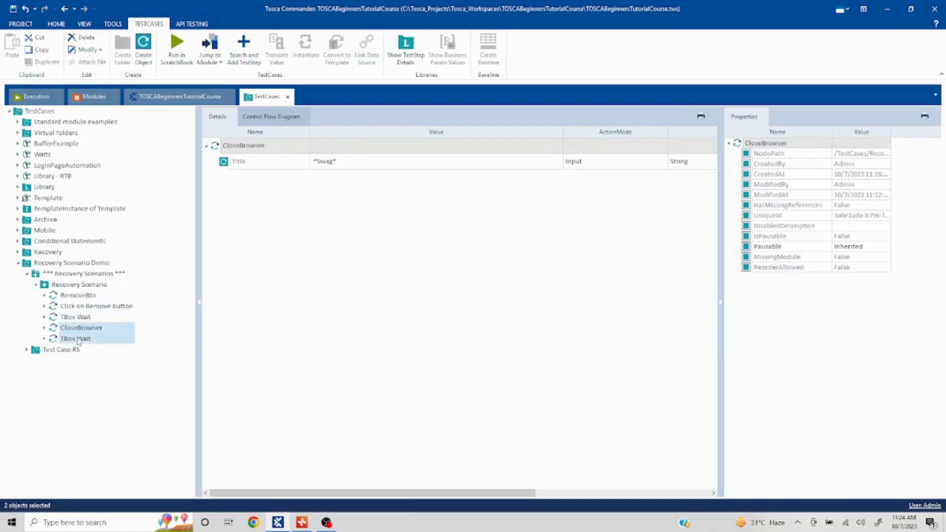
right_click(78, 328)
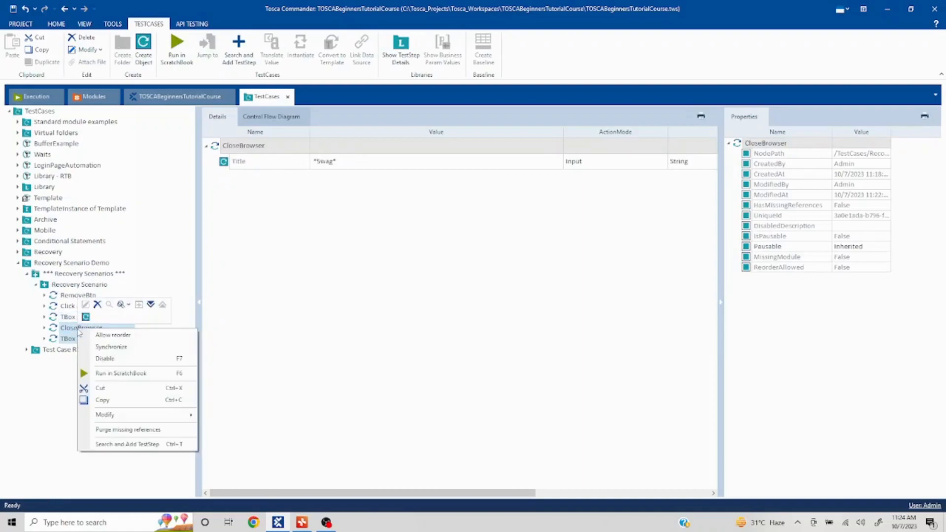
click(104, 358)
click(426, 273)
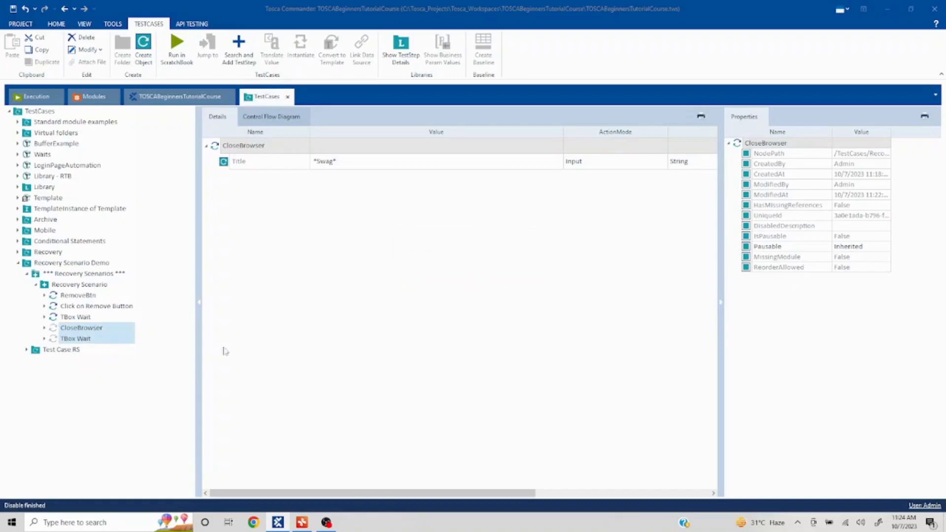
click(14, 9)
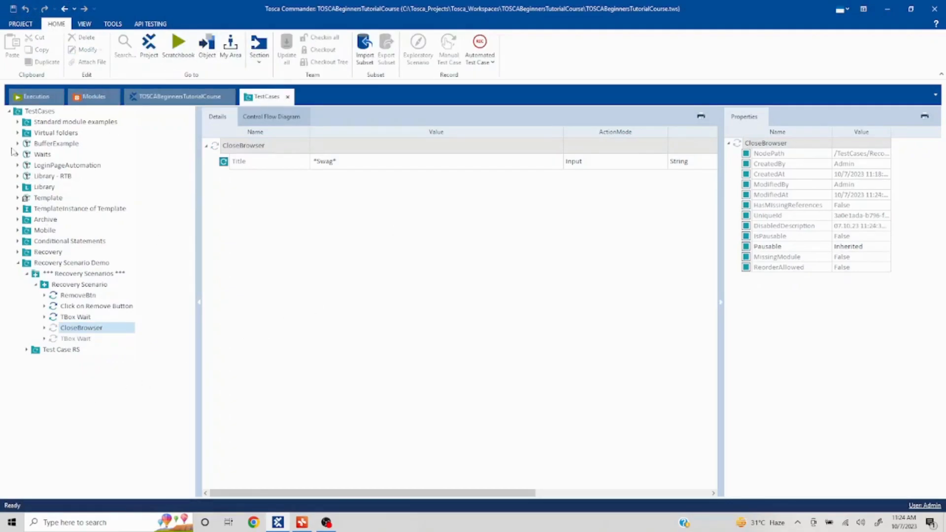
Step: Bring up the Execution section, switch to Chrome and open the saucedemo.com site
click(31, 99)
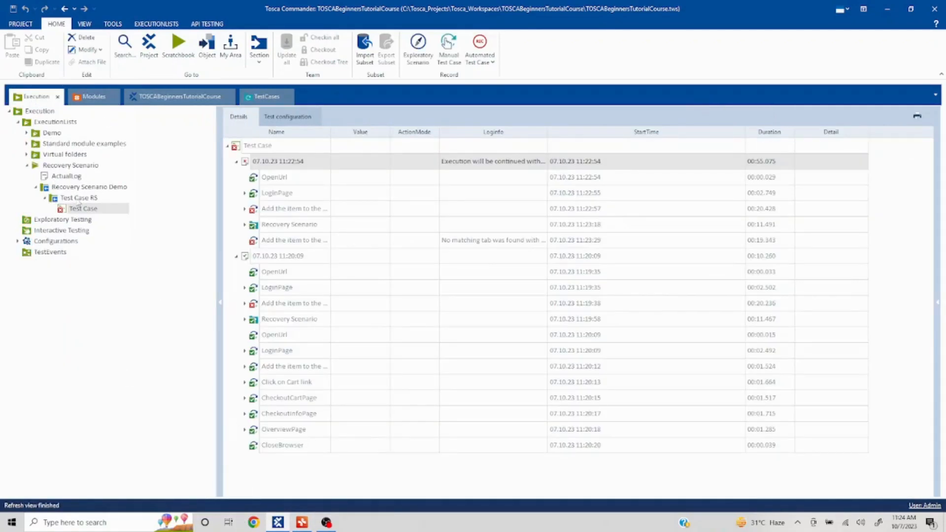
click(253, 522)
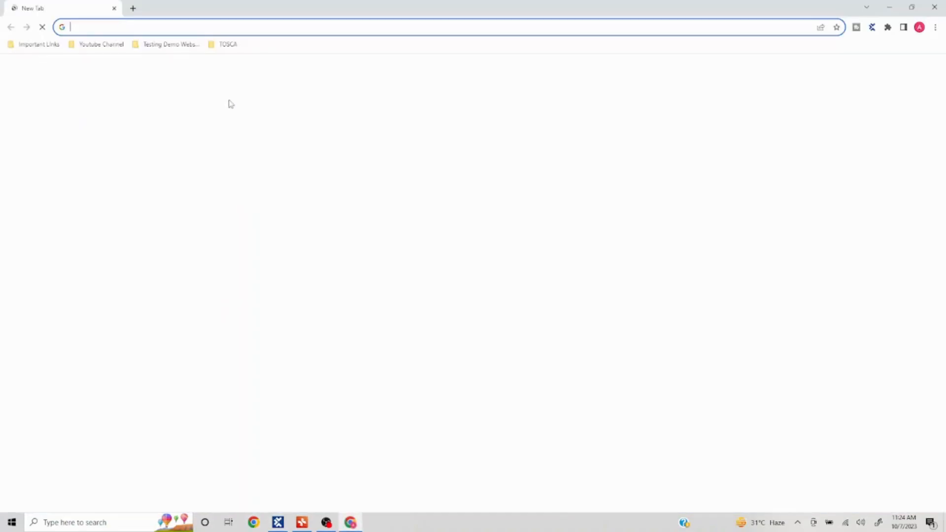
text(sauce)
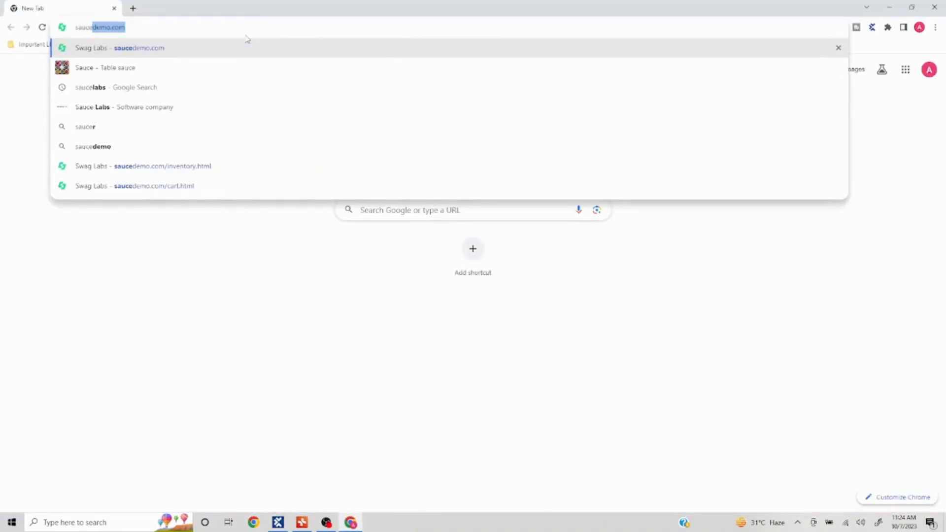
key(Right)
key(Return)
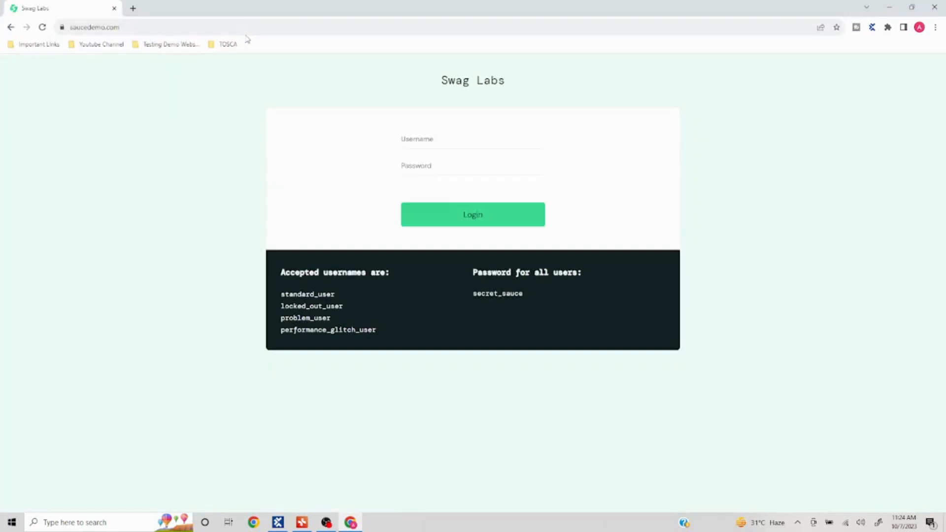
Step: Log in to Swag Labs with the standard_user username and the account password listed on the page
double_click(309, 297)
key(ctrl+c)
click(454, 143)
key(ctrl+v)
double_click(498, 291)
click(443, 166)
key(ctrl+v)
click(464, 219)
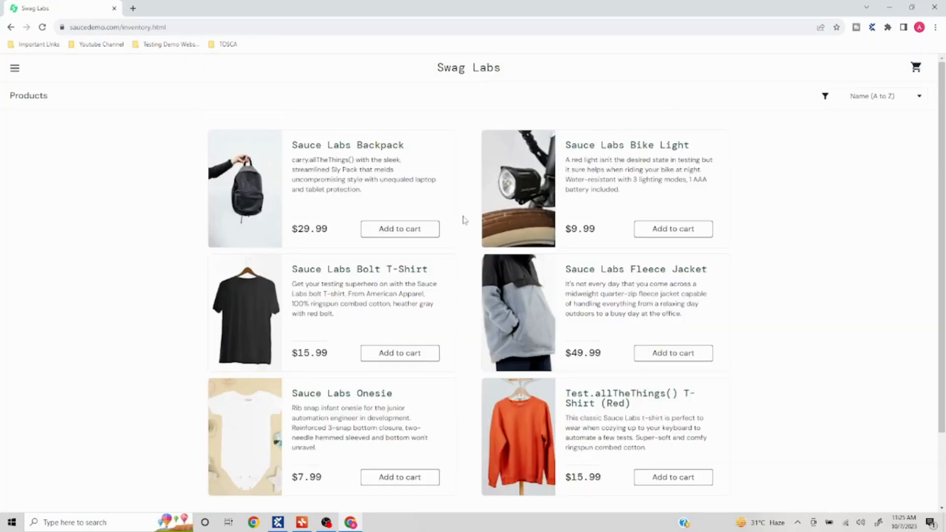
Step: Add the Sauce Labs Backpack to the cart and close the browser
click(407, 236)
click(935, 7)
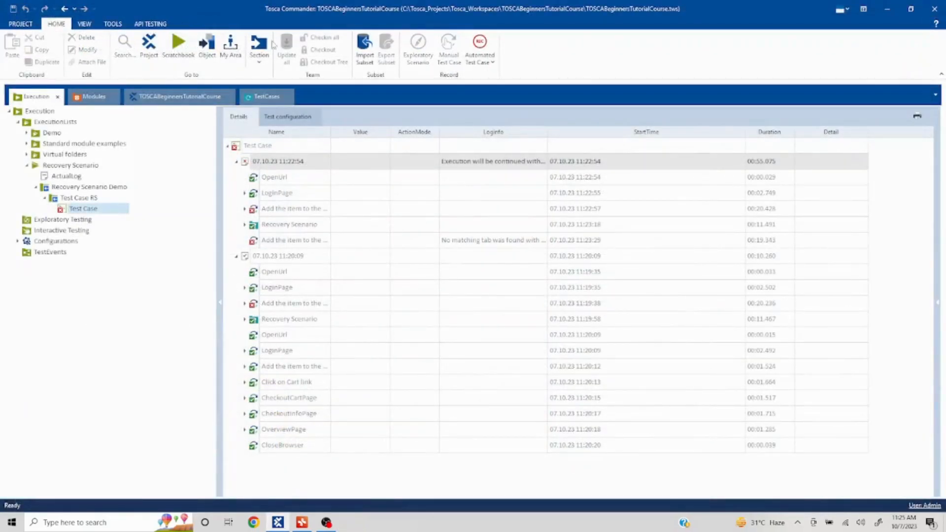
Step: Run Recovery Scenario Demo from the Recovery Scenario ExecutionList in Tosca Commander
click(263, 98)
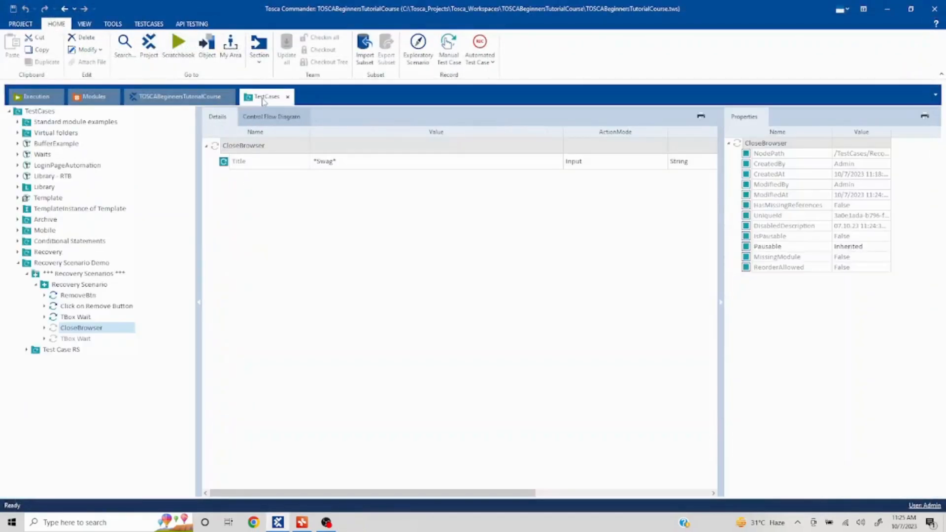
click(37, 96)
click(79, 187)
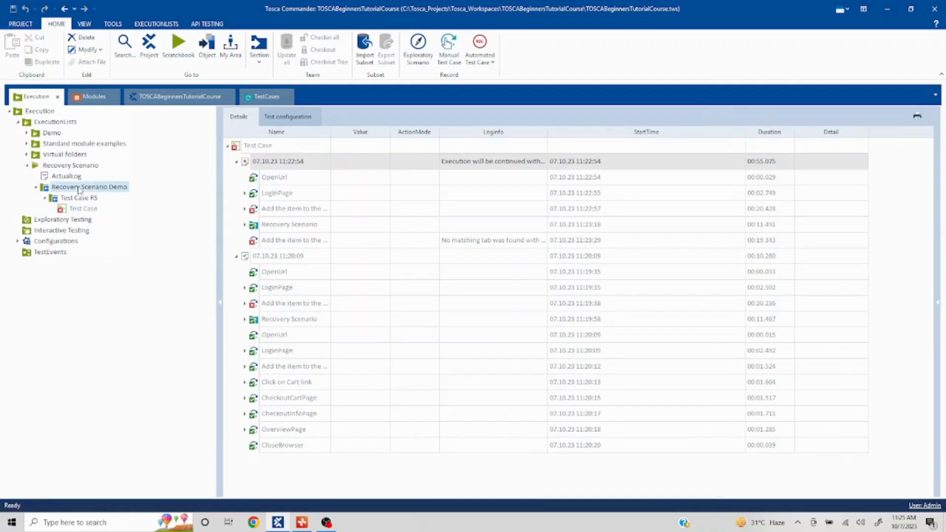
right_click(79, 189)
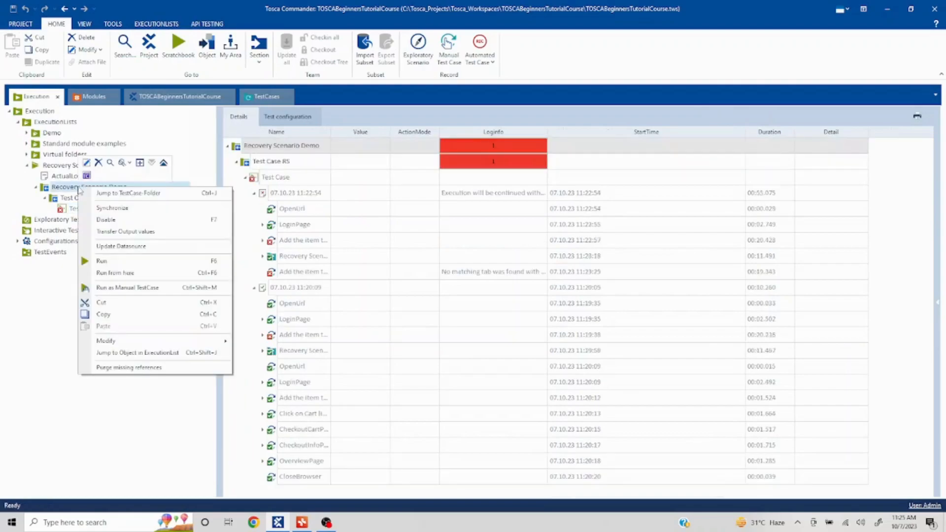
click(147, 262)
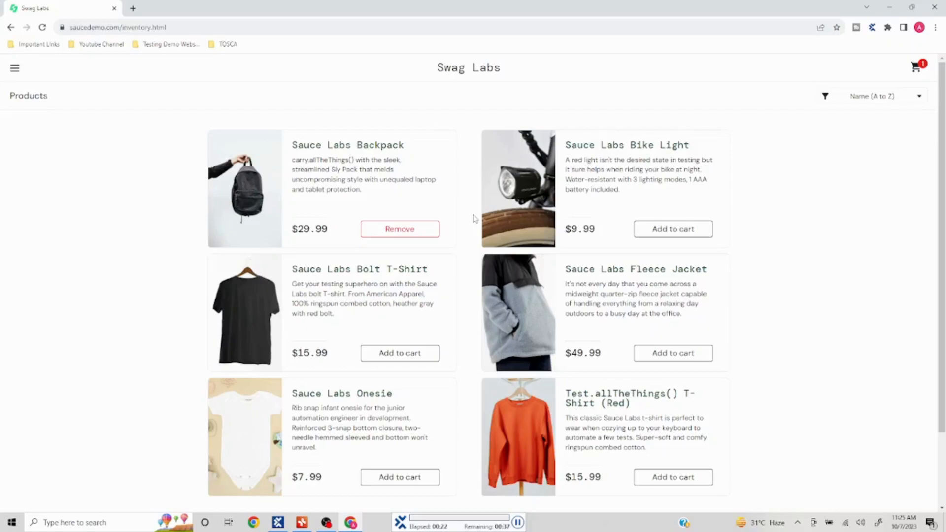
click(402, 233)
click(401, 232)
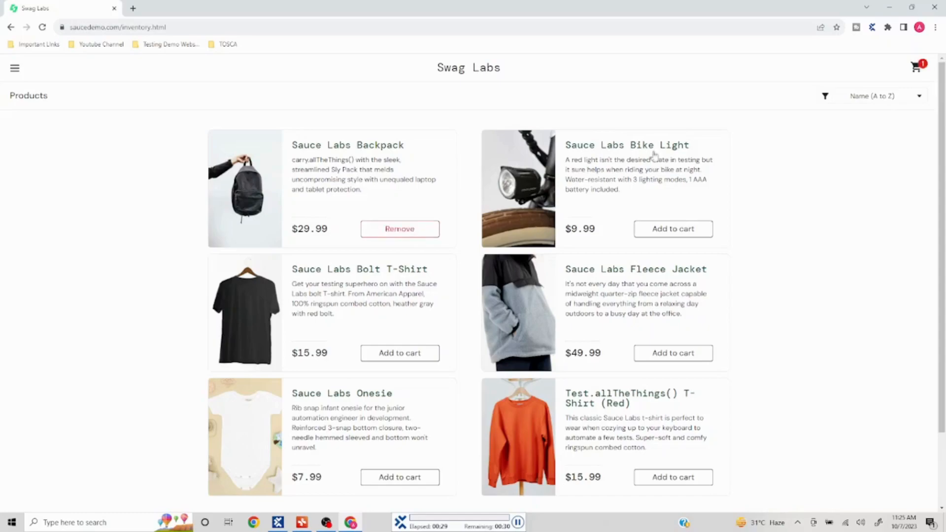
click(920, 71)
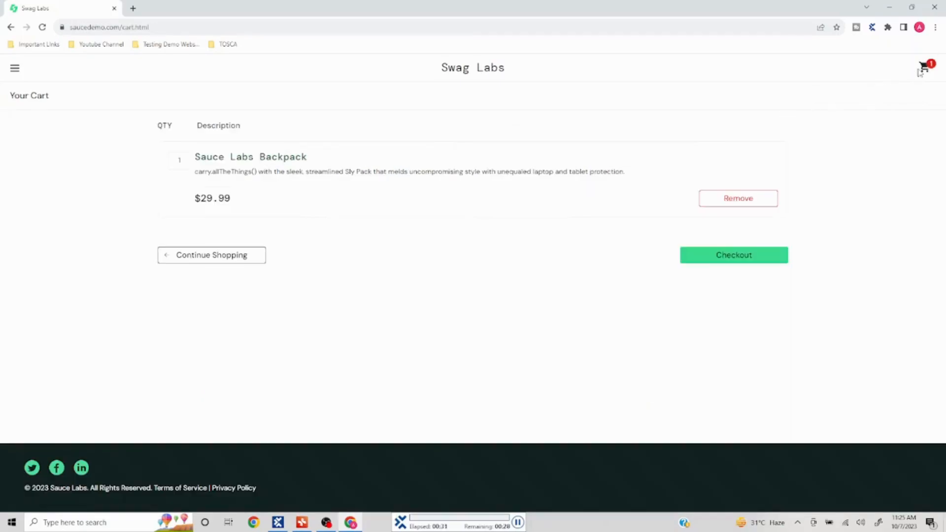
click(734, 257)
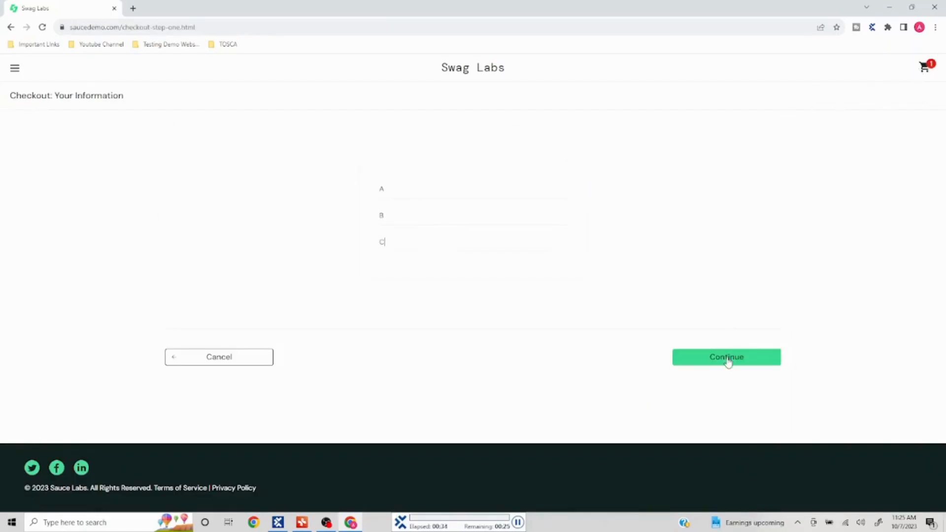
click(726, 359)
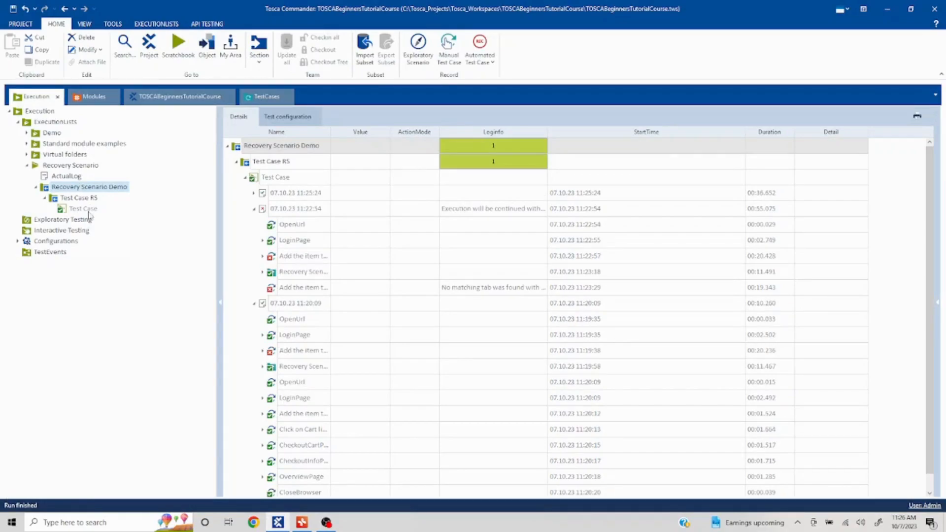
Step: Collapse the older Test Case logs and examine the newest one's Add the item to the cart and Recovery Scenario entries, including the retried step
click(84, 210)
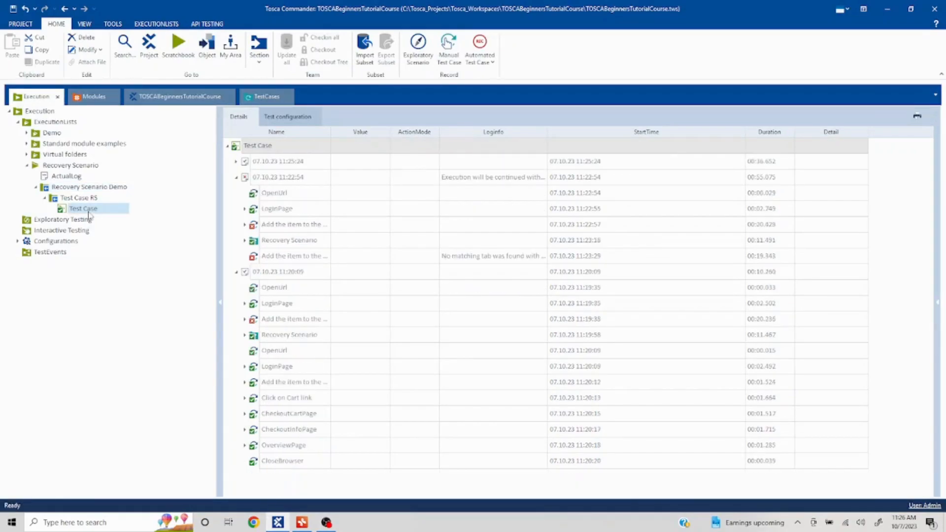
click(236, 178)
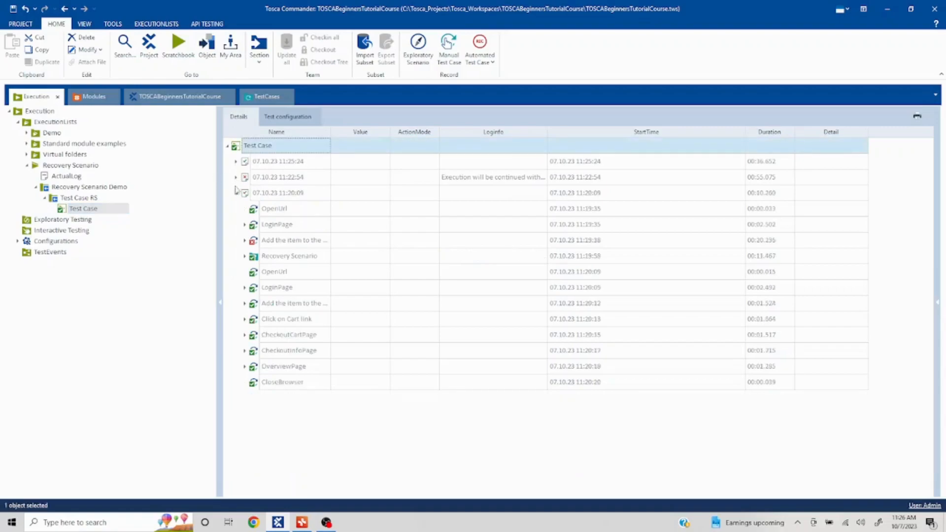
click(236, 193)
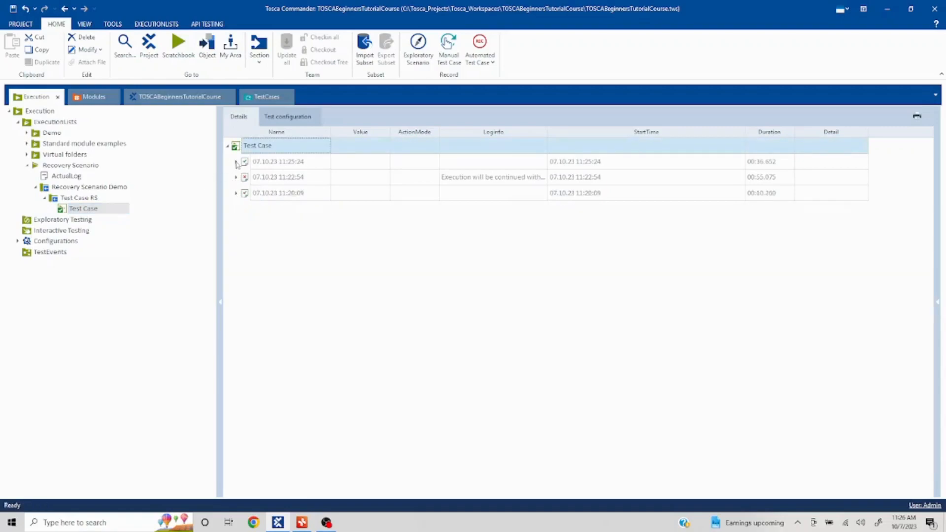
click(237, 162)
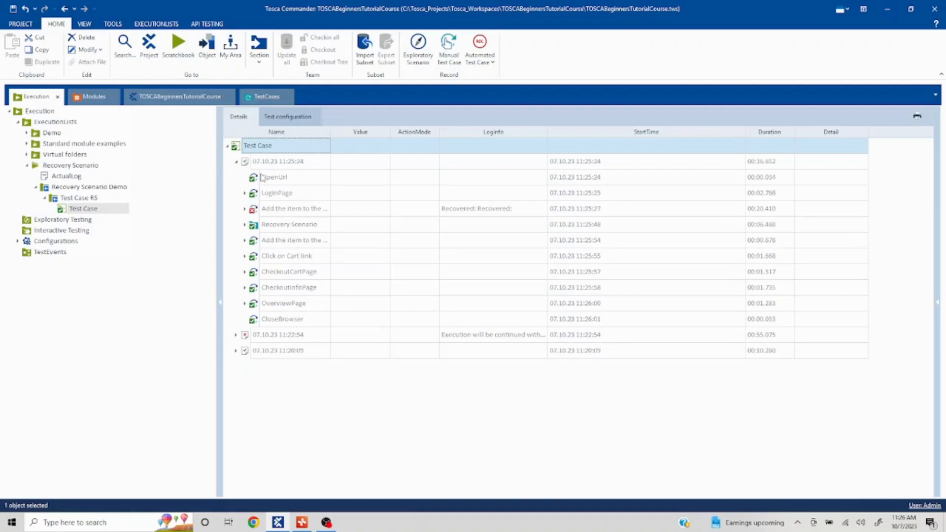
click(245, 210)
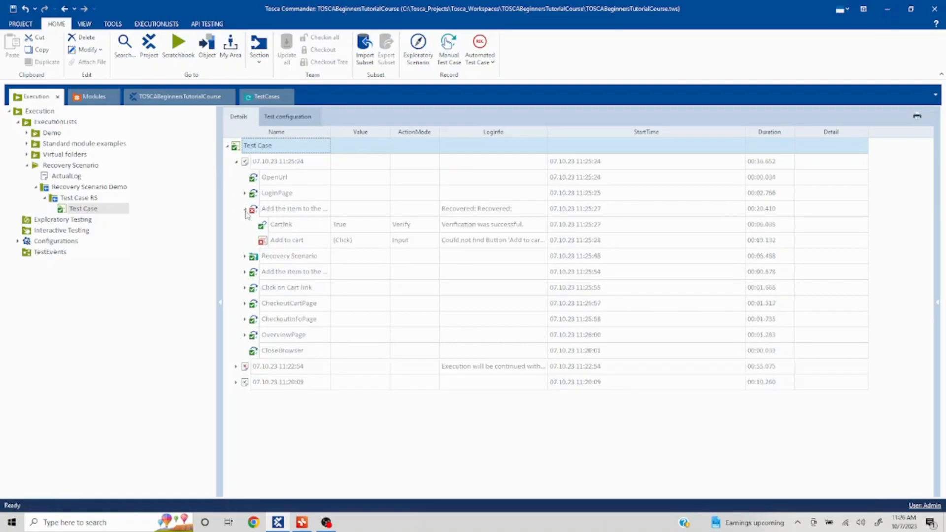
click(245, 256)
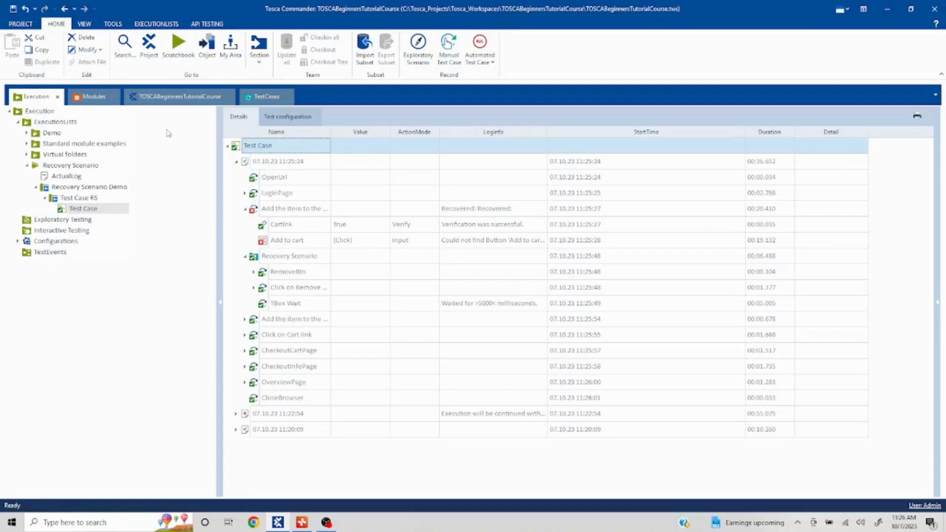
click(245, 320)
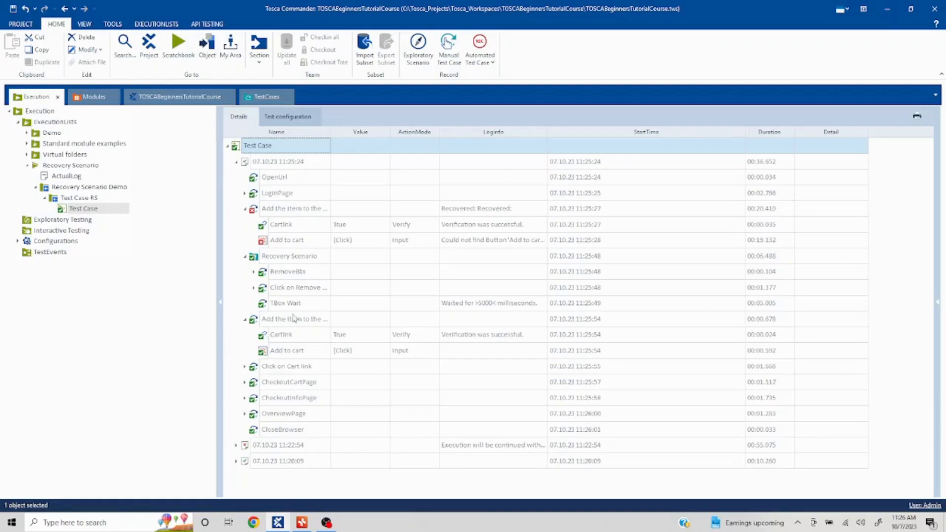
Step: Compare the newest log with the 11:20:09 execution log of Test Case, and collapse both logs
click(236, 462)
scroll(389, 389, down, 3)
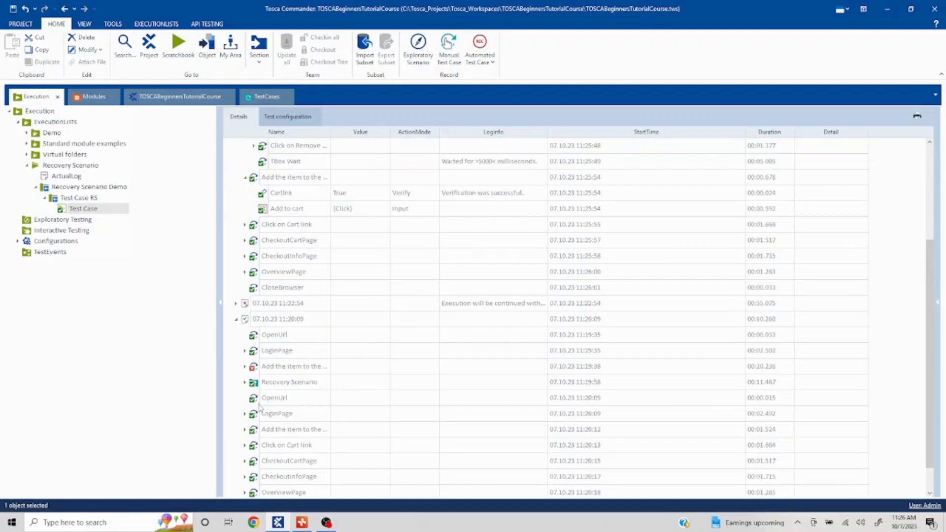
scroll(341, 226, up, 3)
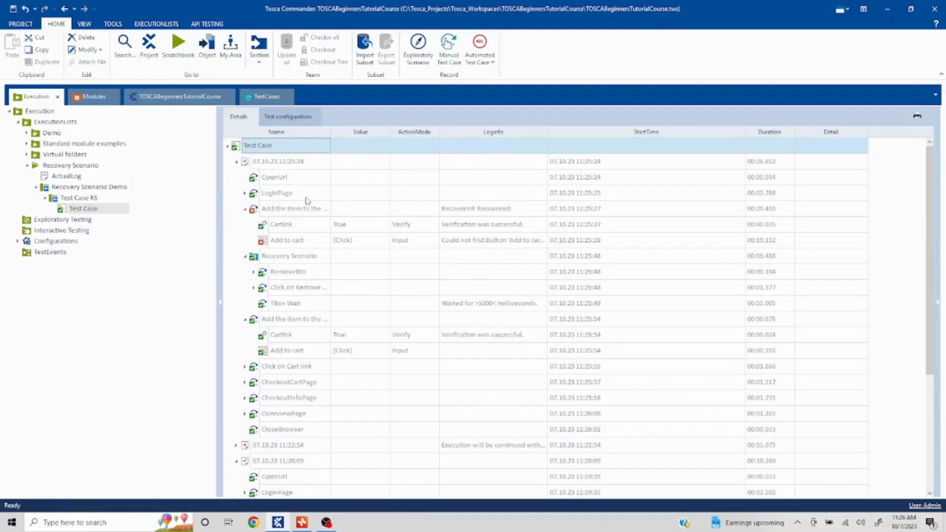
scroll(387, 397, down, 3)
scroll(387, 396, up, 3)
click(237, 162)
click(237, 194)
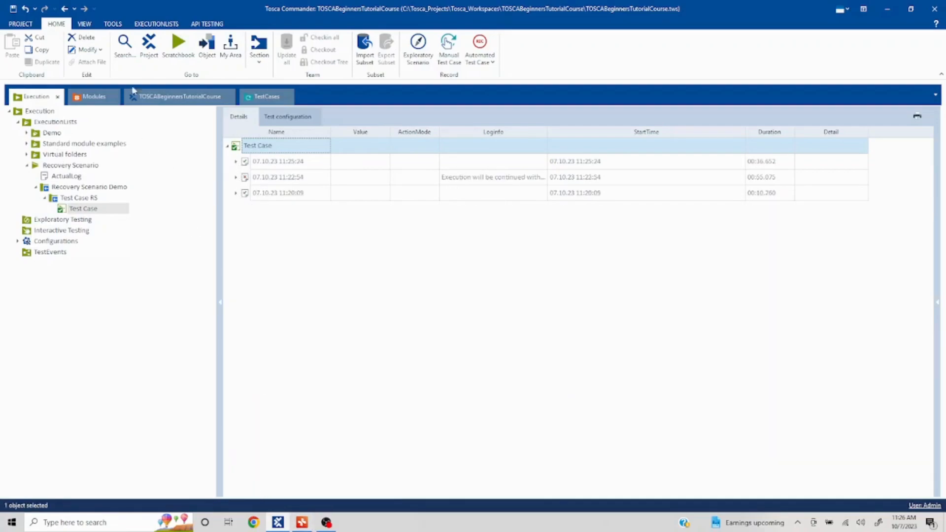
Step: Inspect the Add to cart value of the Add the item to the cart step under Test Case RS in TestCases
click(268, 91)
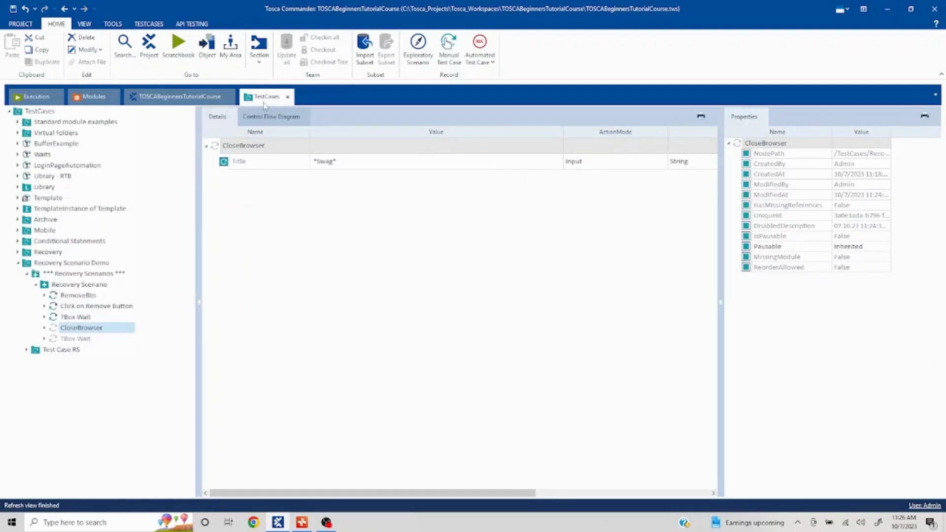
click(26, 349)
click(97, 393)
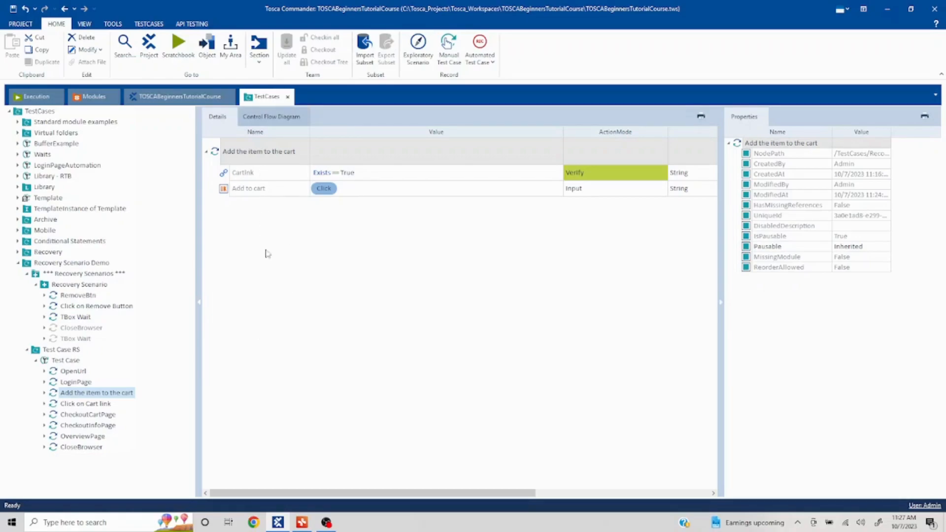
click(225, 191)
click(224, 190)
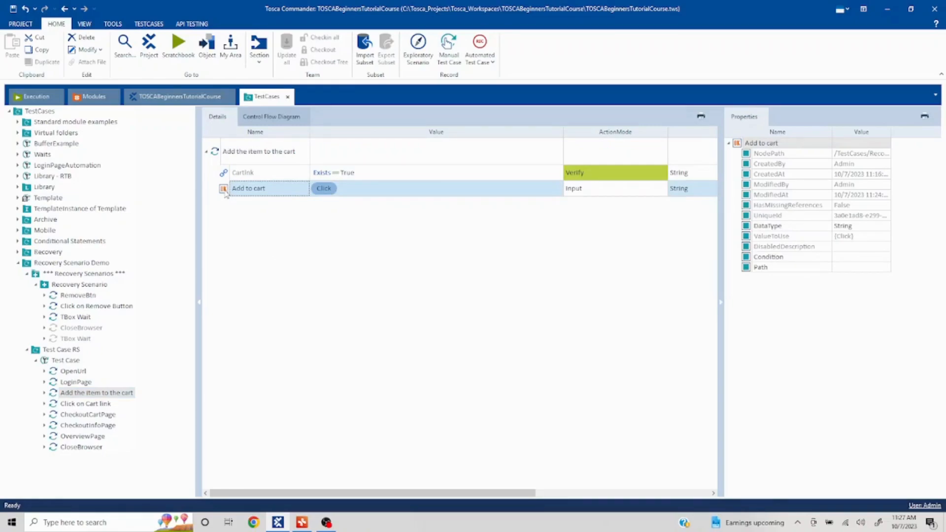
Step: Set the RetryLevel of Recovery Scenario to TestStepValue and save the project
click(92, 286)
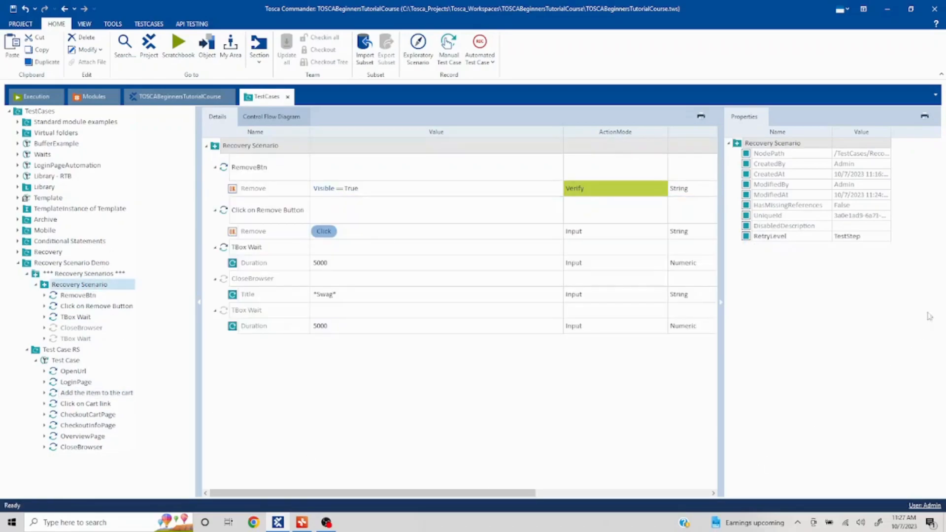
click(886, 238)
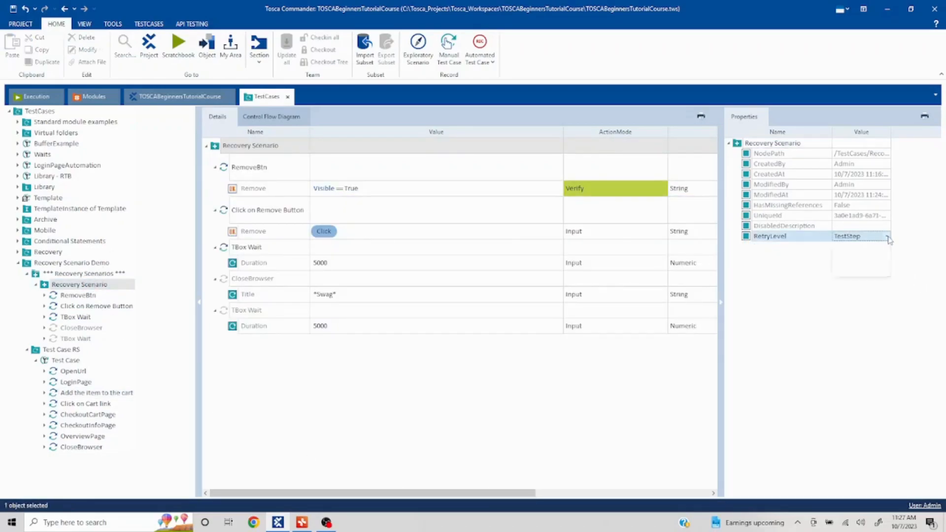
click(887, 238)
click(866, 277)
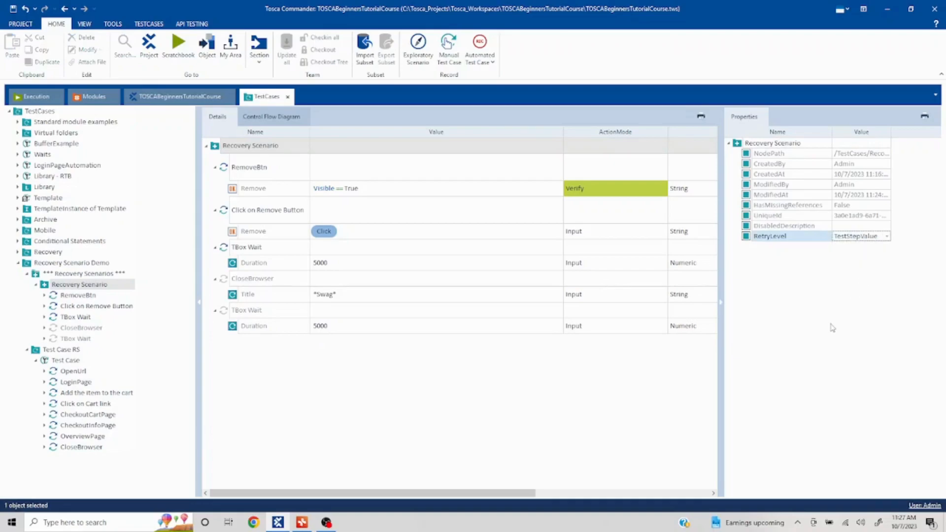
click(504, 448)
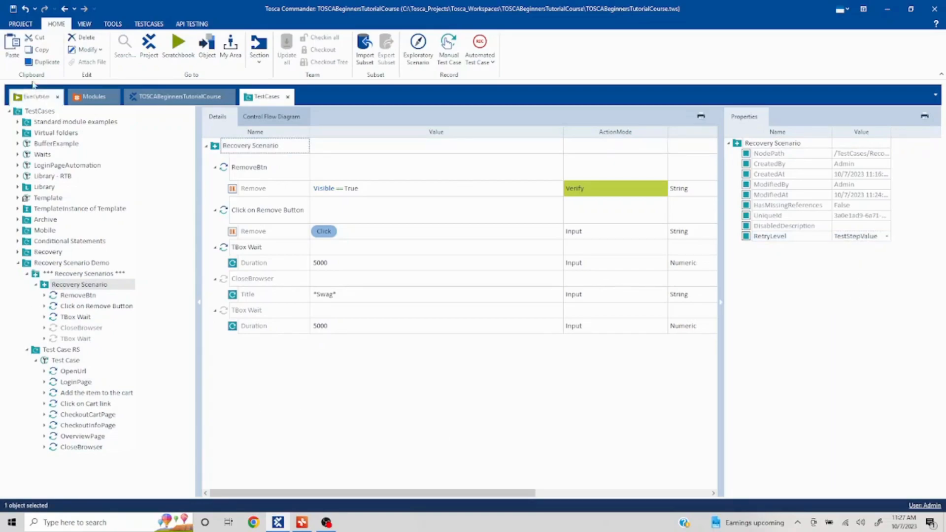
click(20, 23)
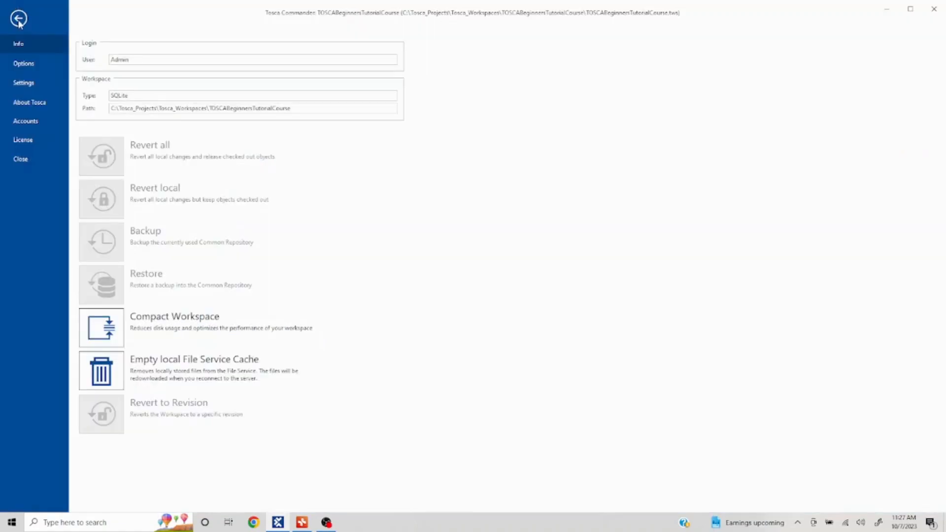
click(19, 21)
click(13, 9)
Step: Display the Add the item to the cart step under Test Case RS, and open saucedemo.com in Chrome
click(90, 393)
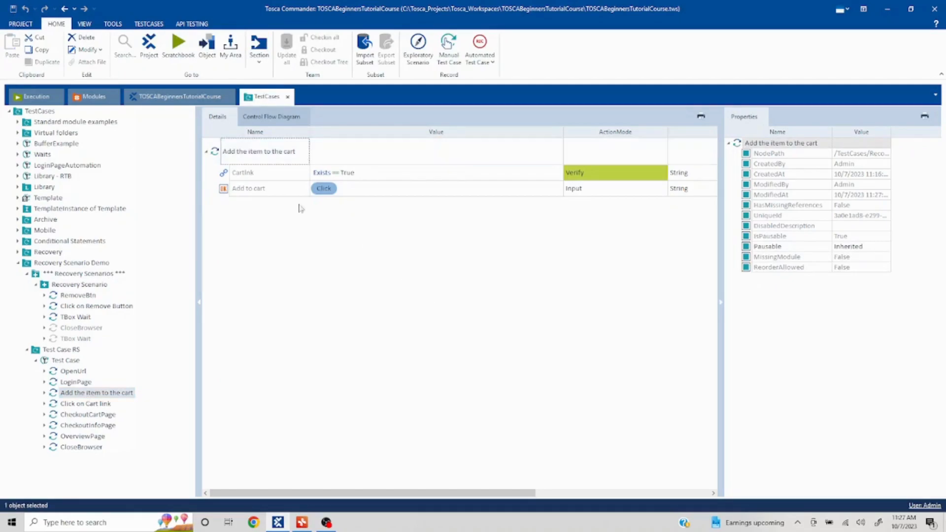
click(257, 524)
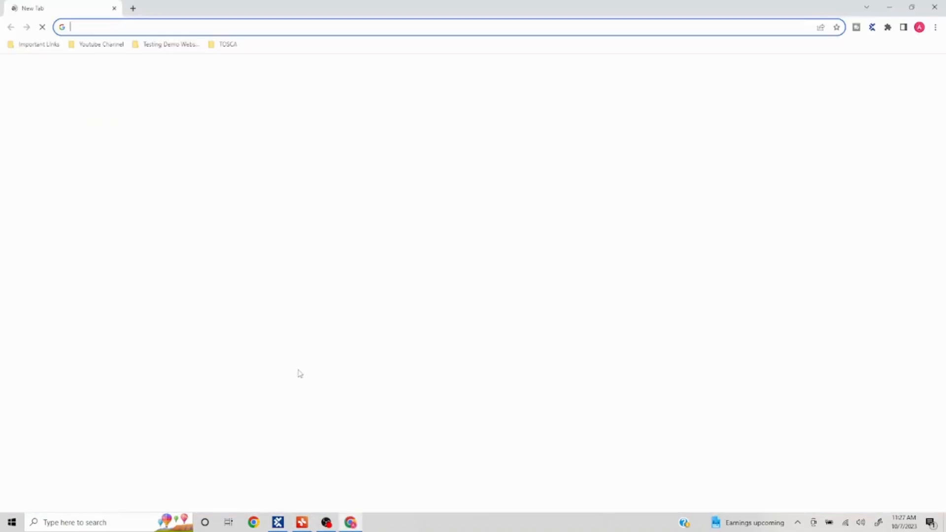
text(saucedemo)
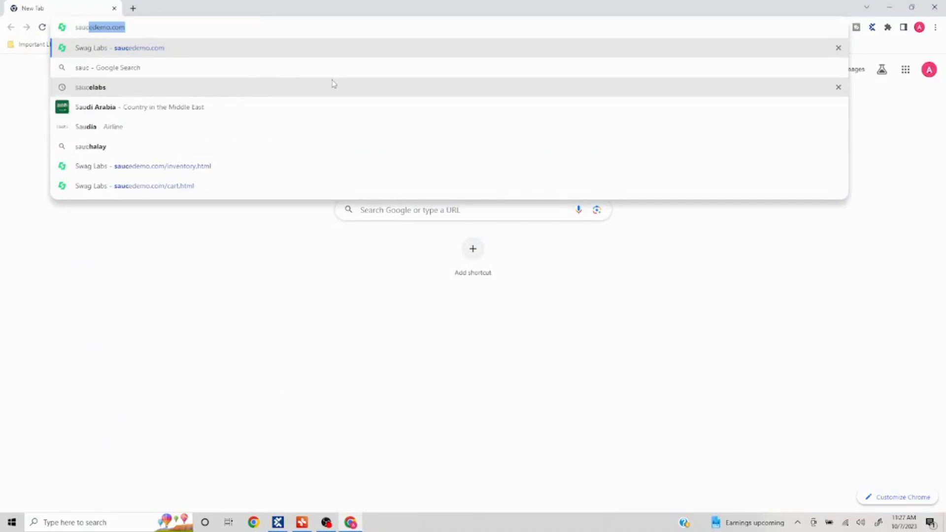
text(.com)
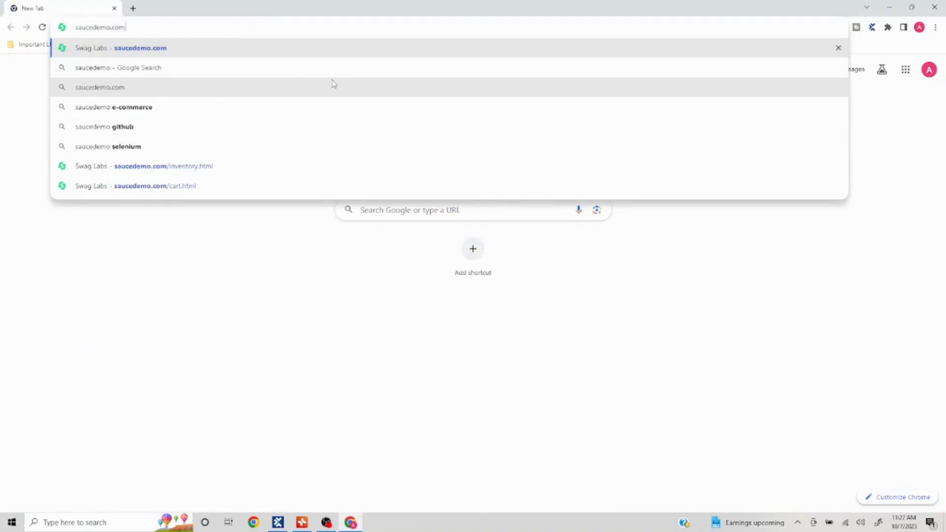
key(Return)
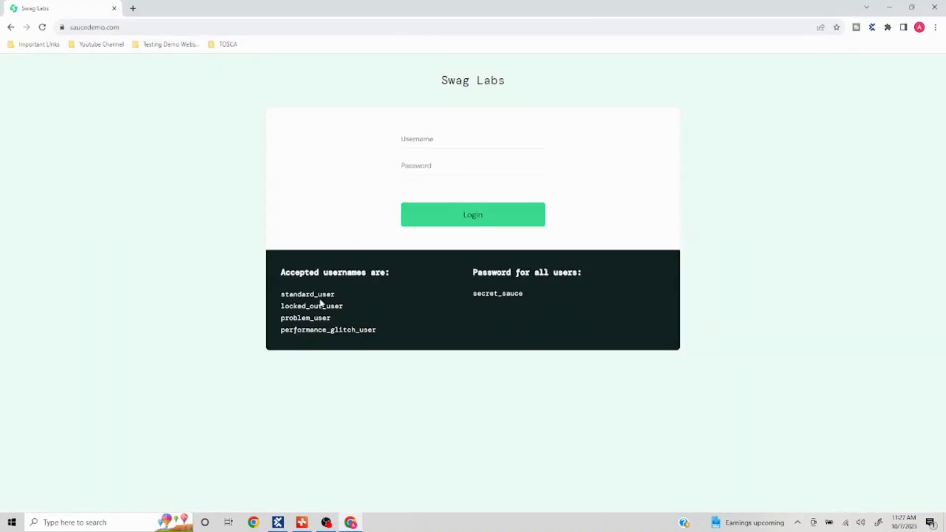
Step: Log in to Swag Labs with the username standard_user and the password listed on the login page
double_click(320, 294)
key(ctrl+c)
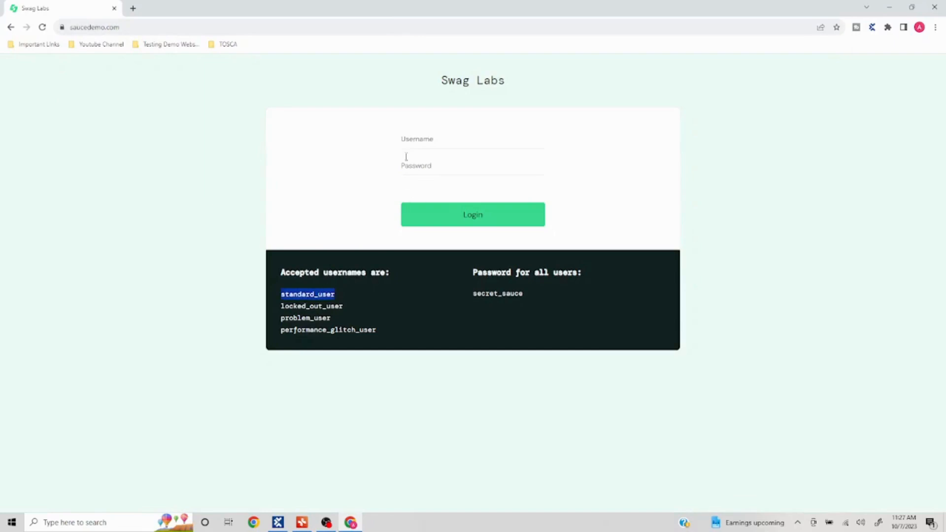
click(413, 138)
key(ctrl+v)
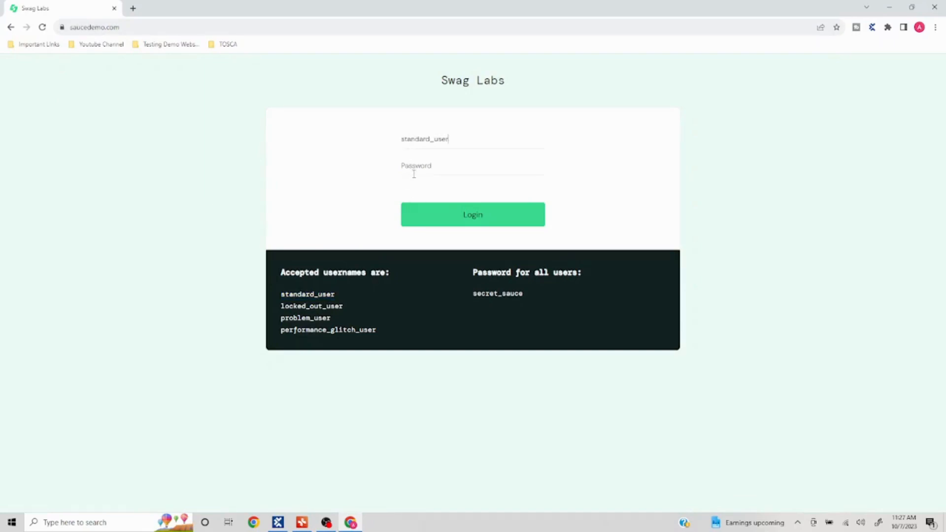
double_click(493, 293)
click(458, 167)
key(ctrl+v)
click(461, 218)
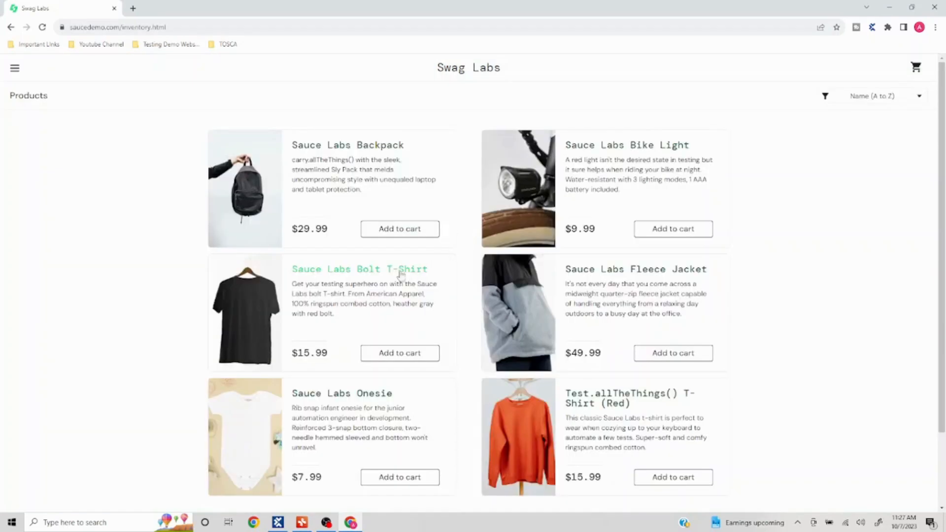
Step: Add the Sauce Labs Backpack to the cart and close the browser
click(399, 230)
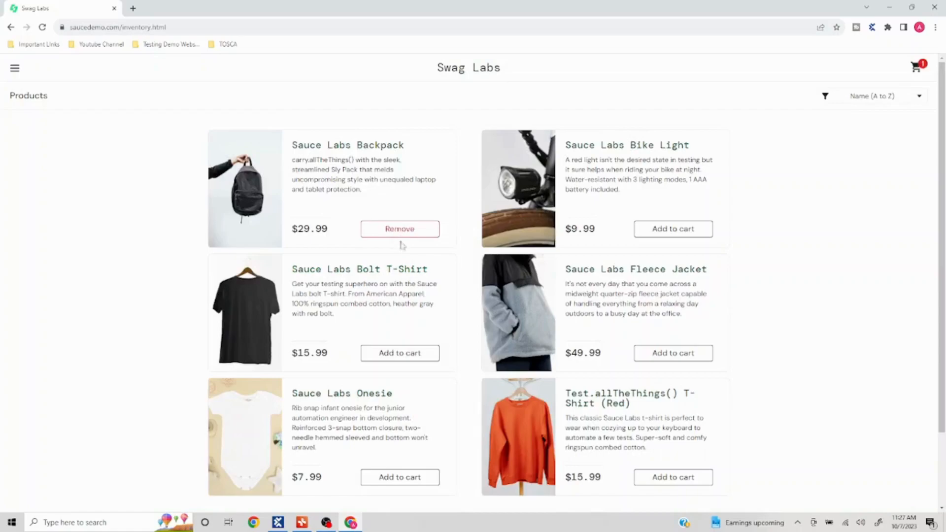
click(940, 7)
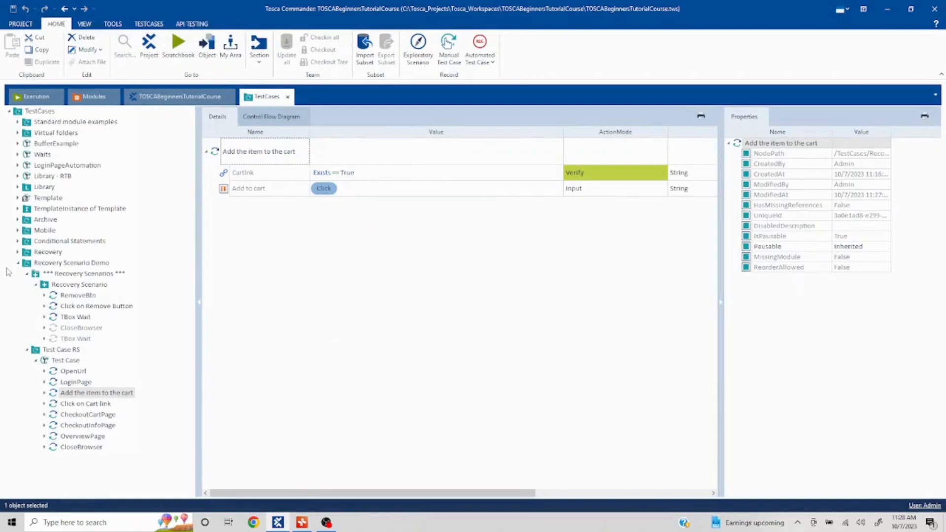
Step: Check the RetryLevel of Recovery Scenario and run the Recovery Scenario Demo folder from Execution
click(74, 285)
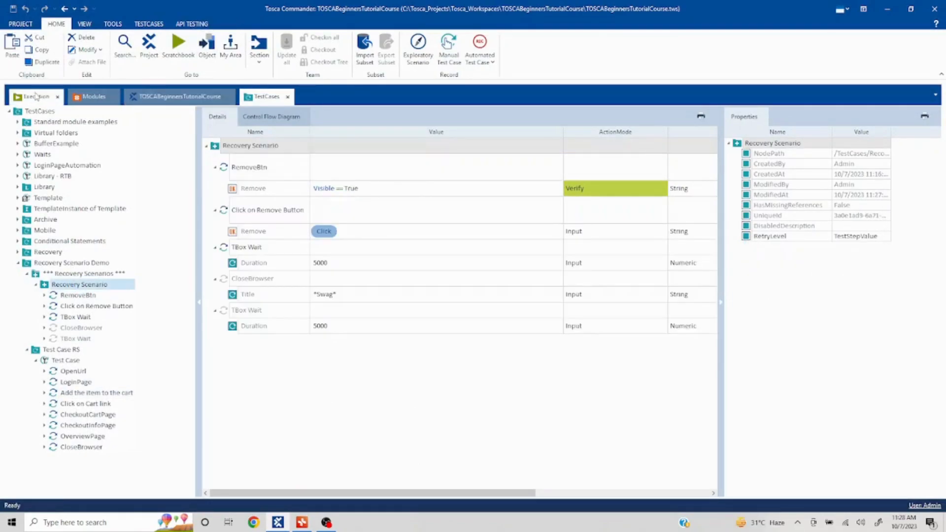
click(36, 95)
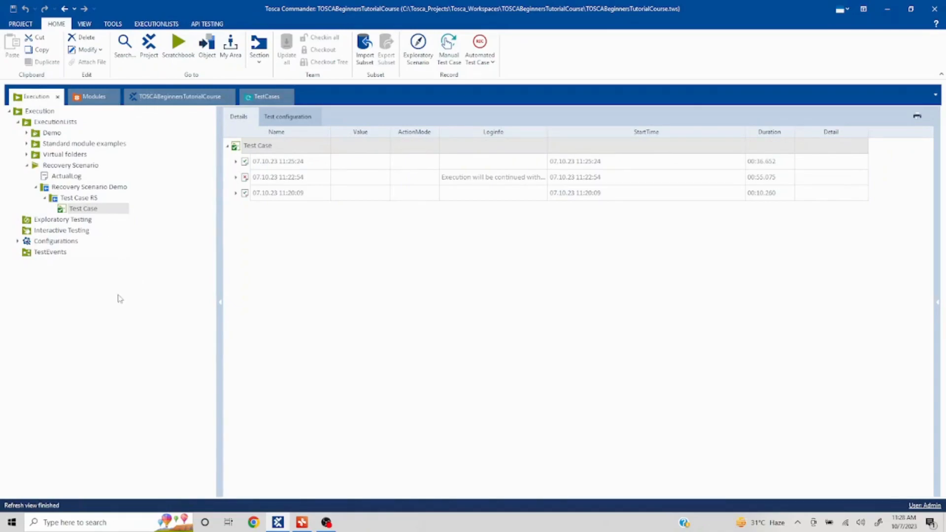
click(82, 191)
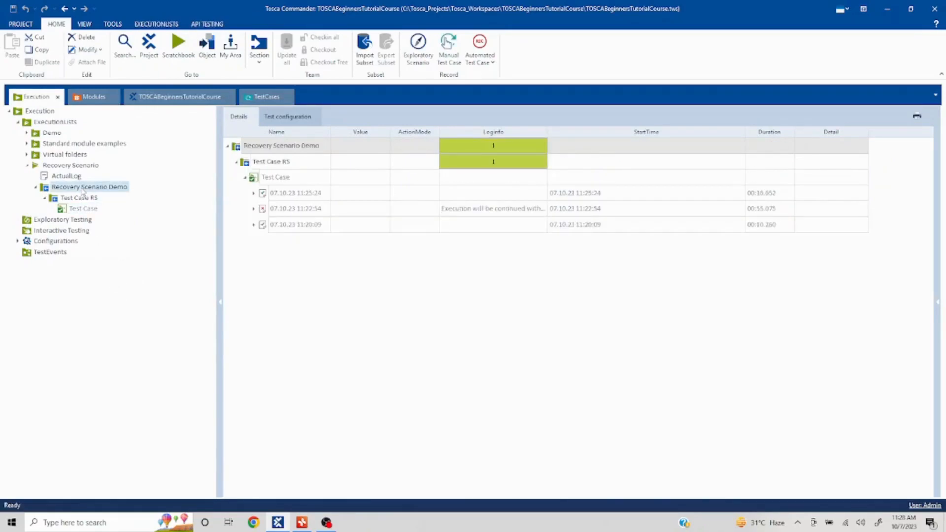
right_click(83, 191)
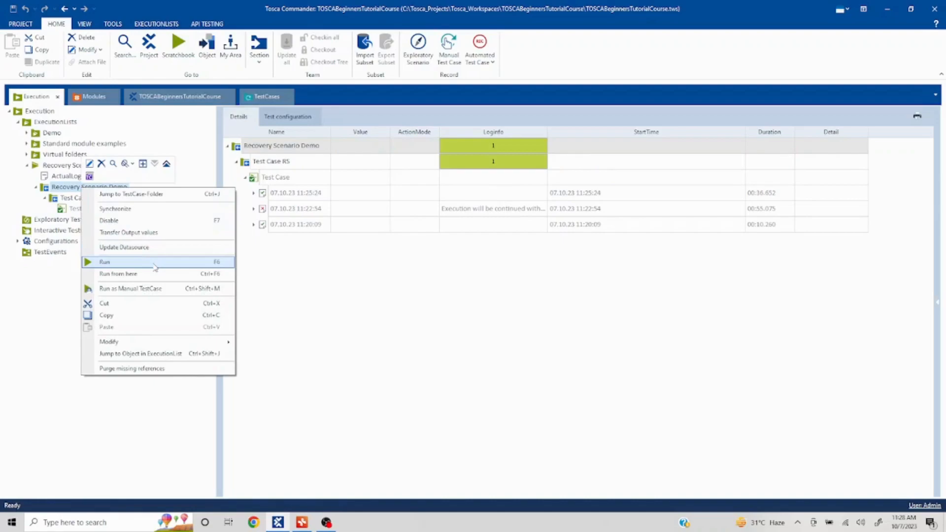
click(104, 262)
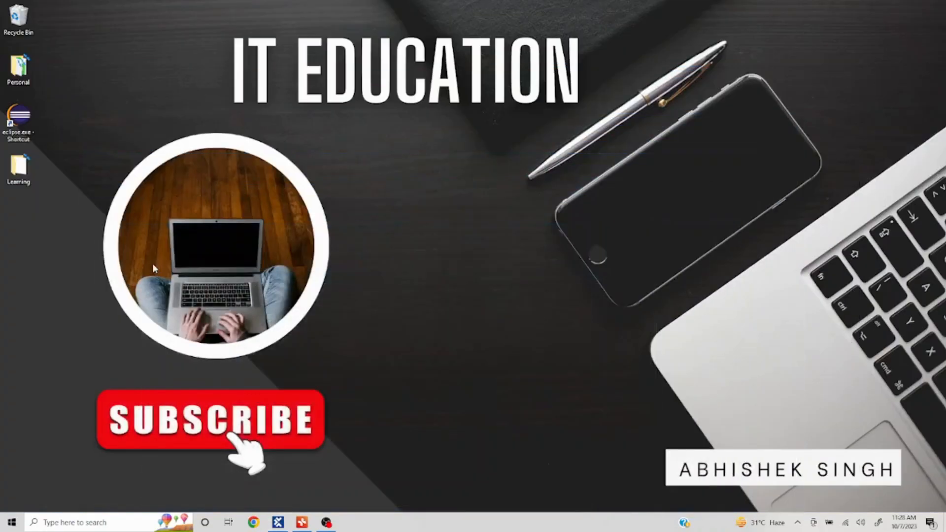
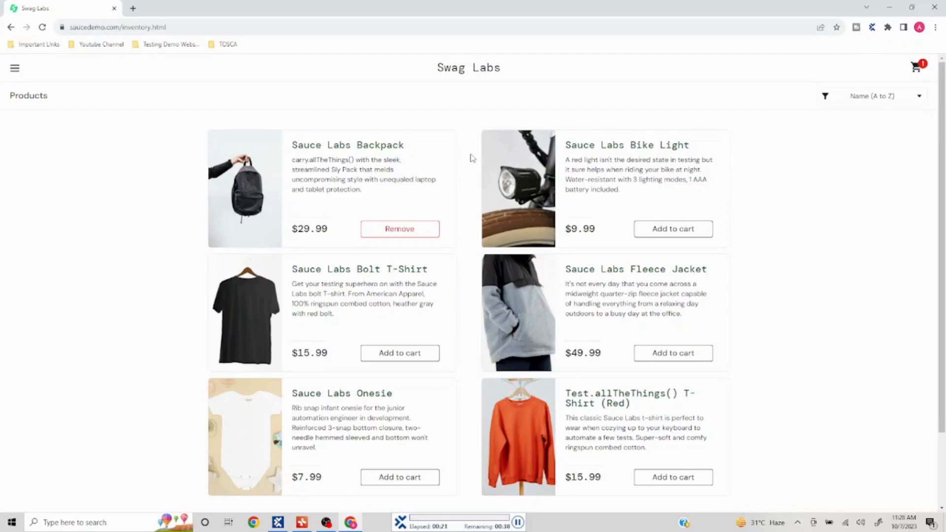
click(401, 232)
click(402, 231)
click(917, 67)
click(734, 255)
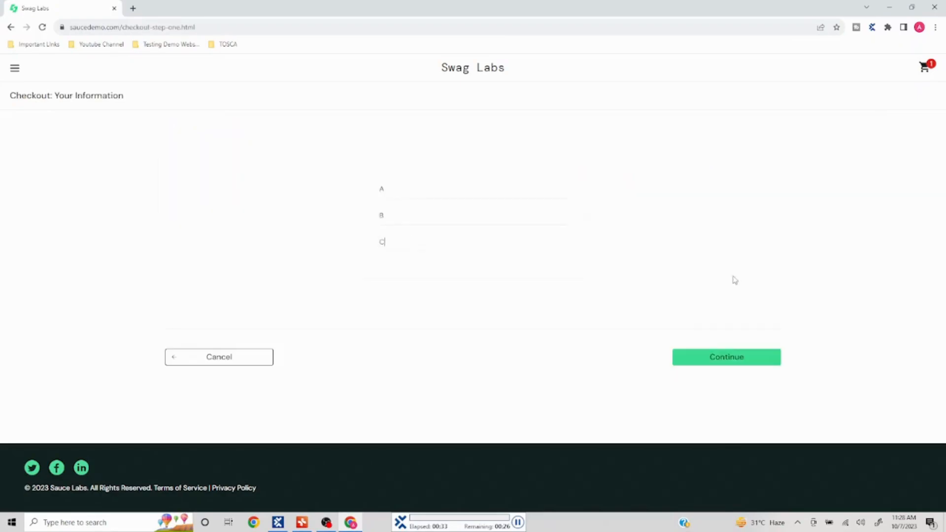
click(726, 357)
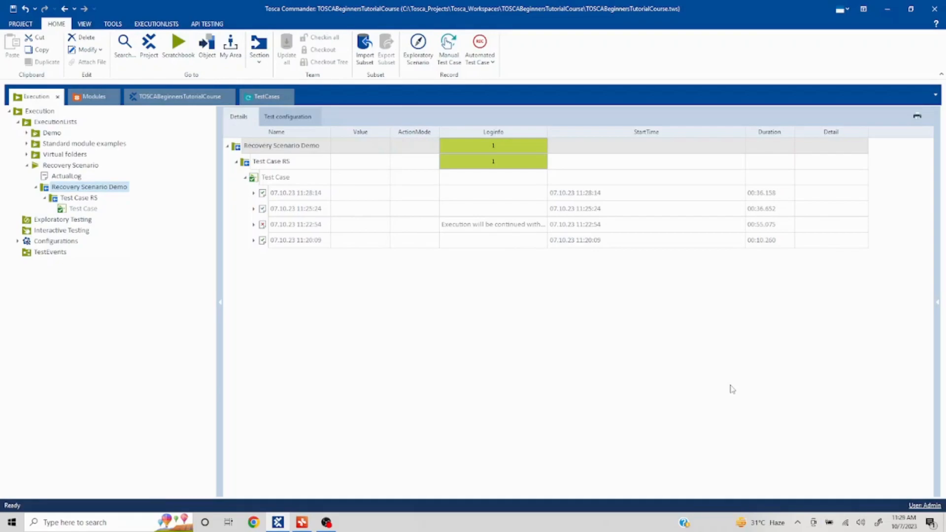
Step: Expand the 11:28:14 execution log of Test Case and widen the Name column to show the full step names
click(253, 193)
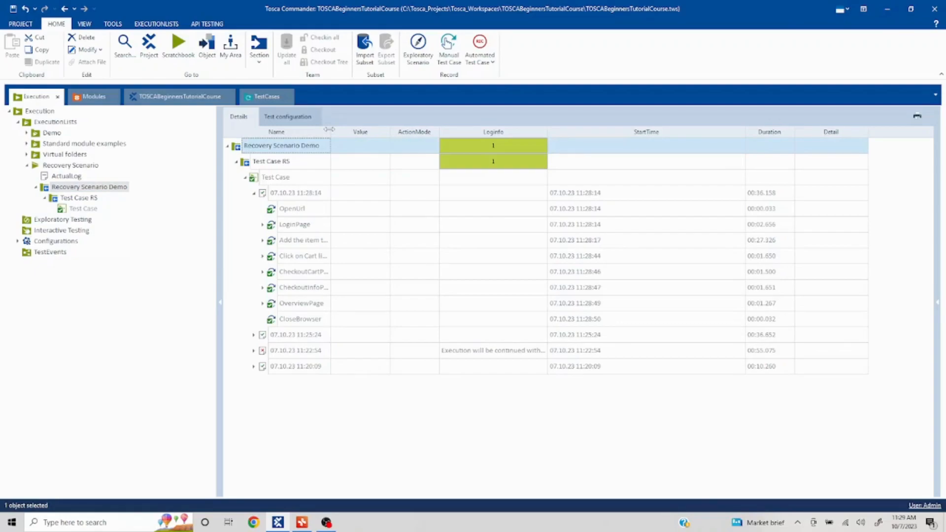
drag(385, 144, 405, 144)
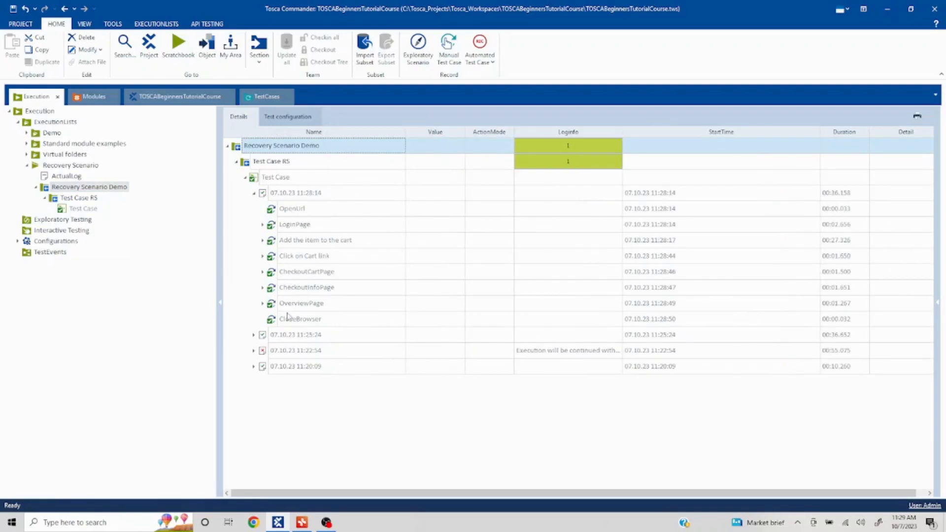
Step: Compare the newest log's steps with the 11:25:24 and 11:20:09 logs, and collapse both older logs
click(254, 334)
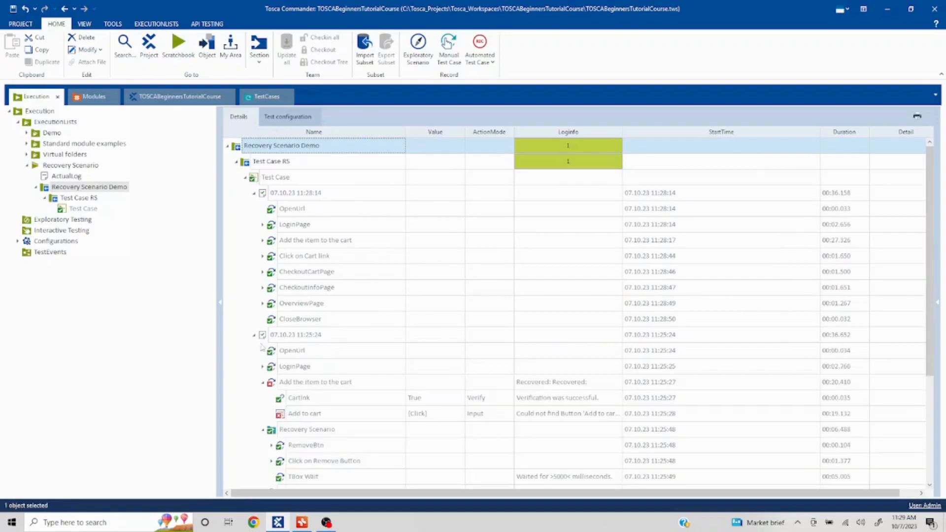
click(262, 382)
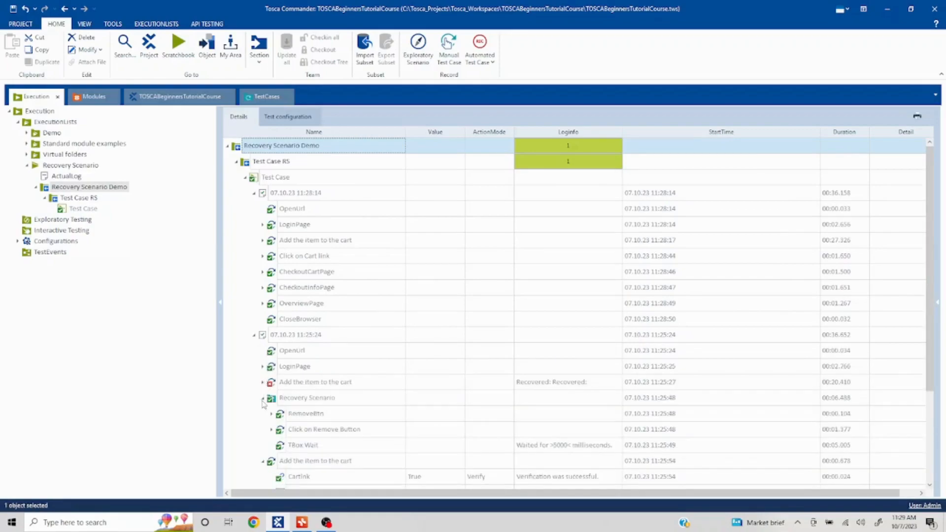
click(263, 398)
click(263, 413)
scroll(345, 376, down, 1)
click(253, 477)
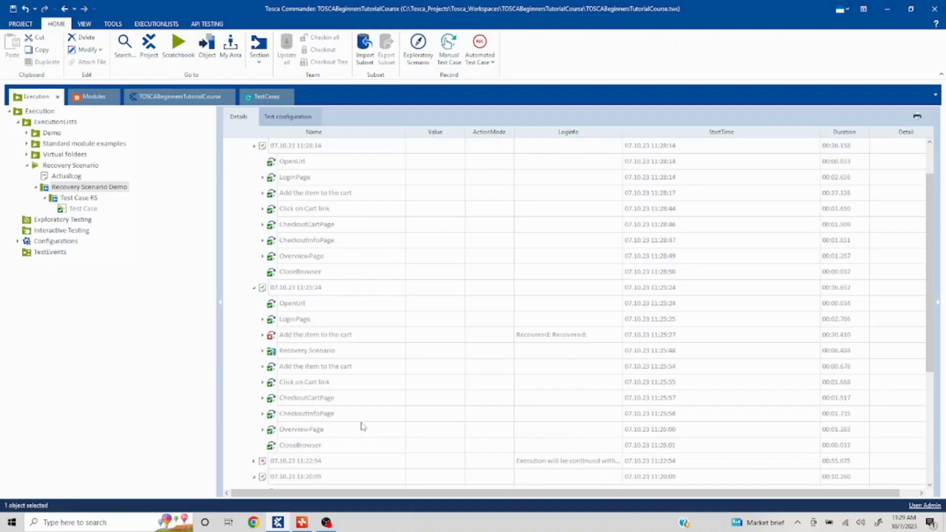
scroll(361, 426, down, 4)
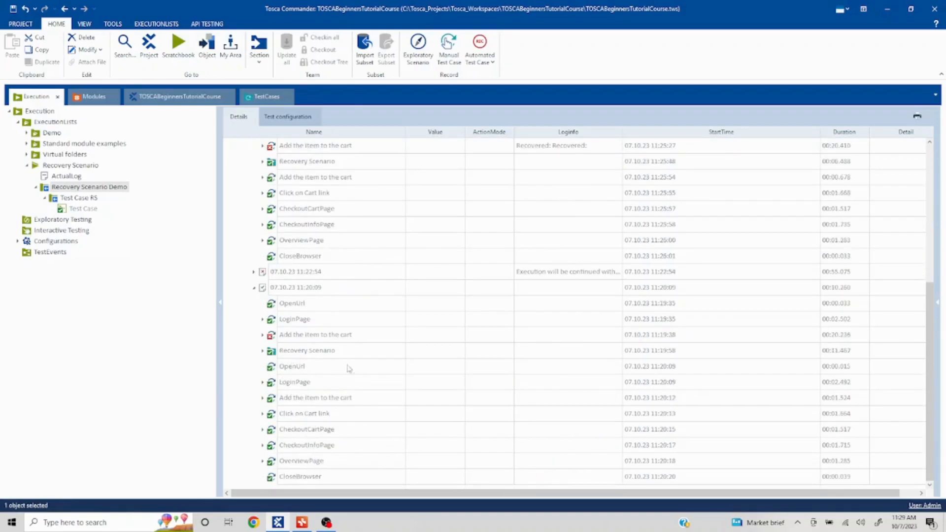
scroll(353, 365, up, 4)
scroll(352, 361, up, 1)
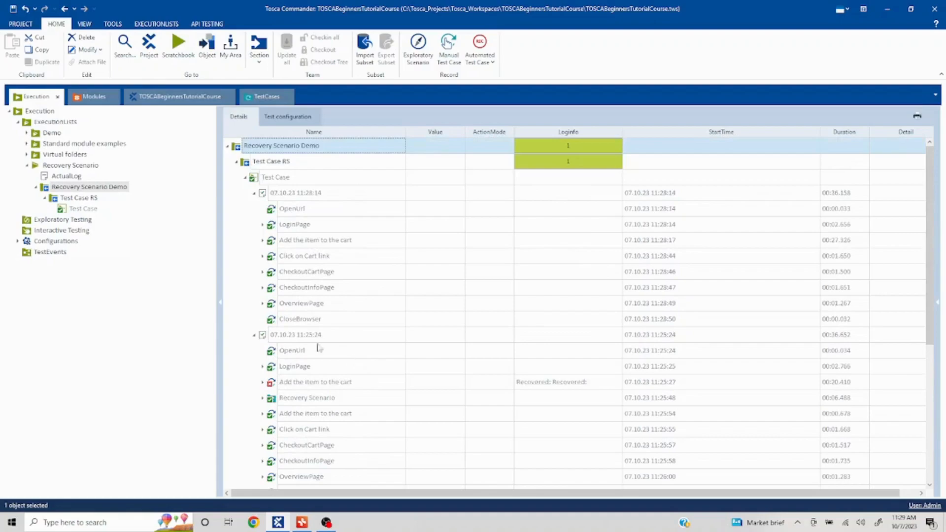
click(253, 335)
click(254, 366)
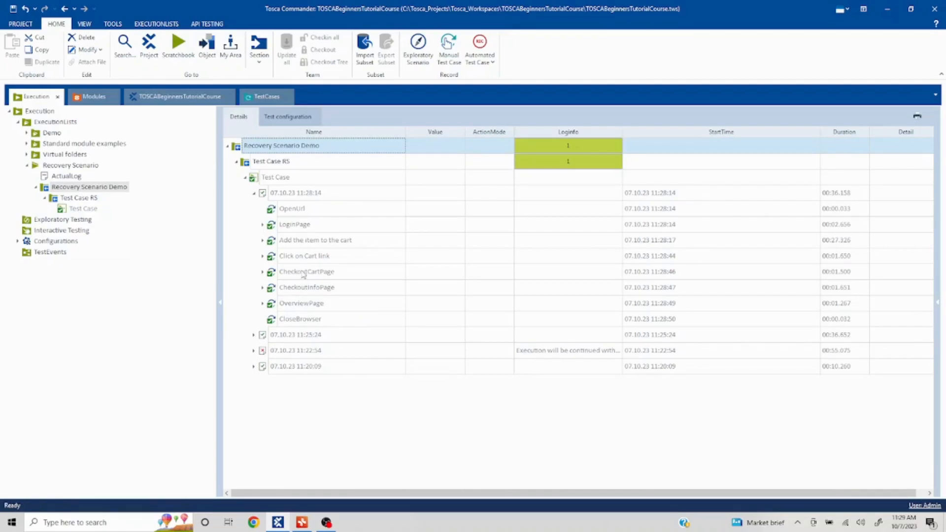
Step: Examine the Cartlink and both Add to cart entries under Add the item to the cart in the 11:28:14 log
click(263, 241)
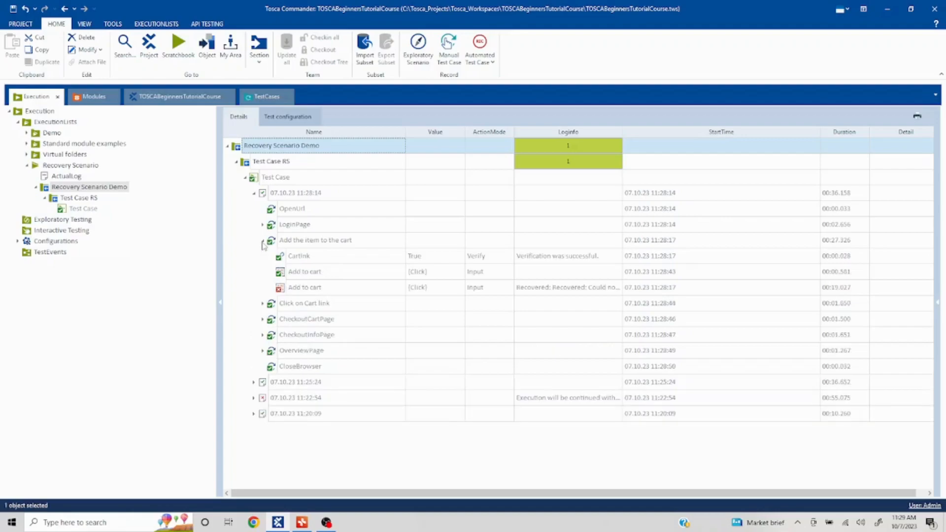
click(290, 292)
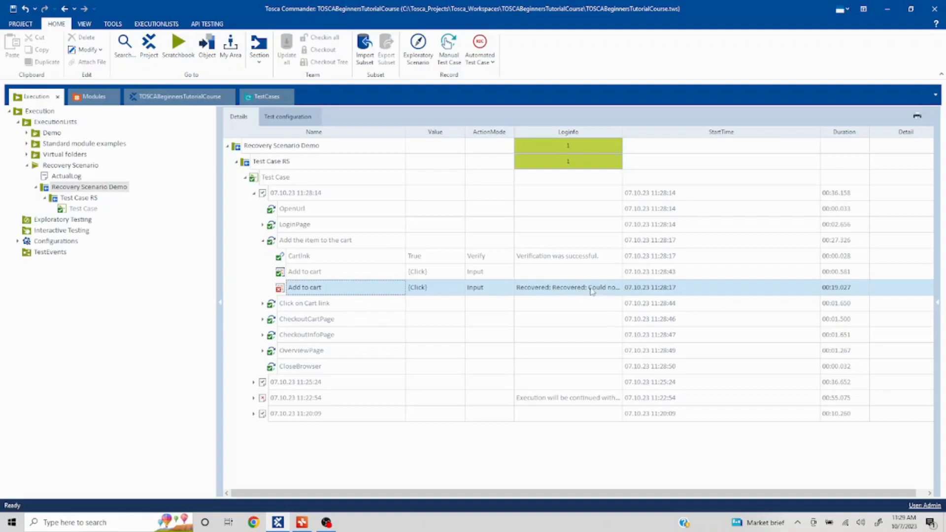
click(281, 274)
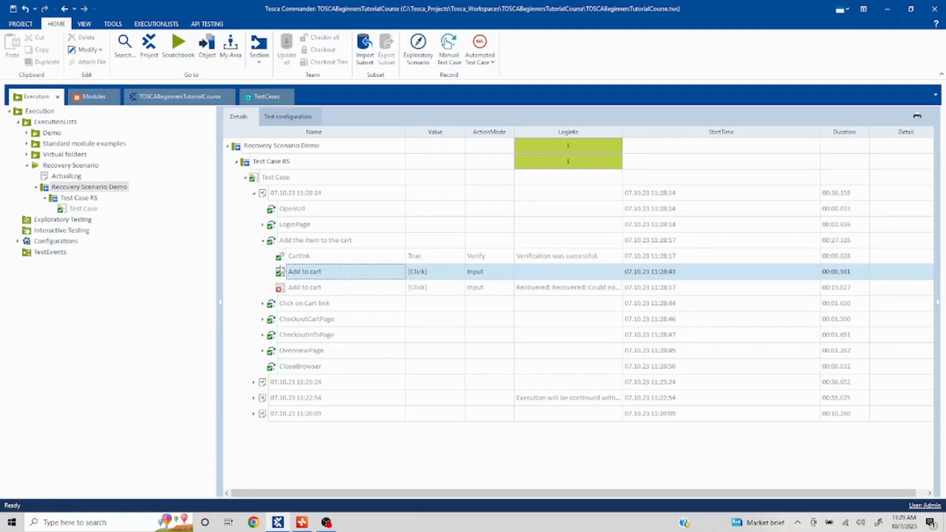
click(281, 257)
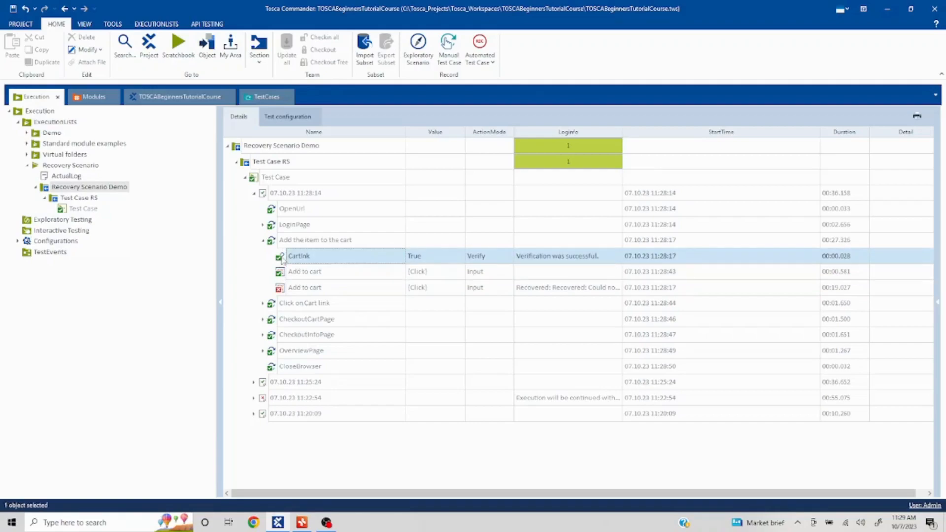
drag(535, 260, 463, 261)
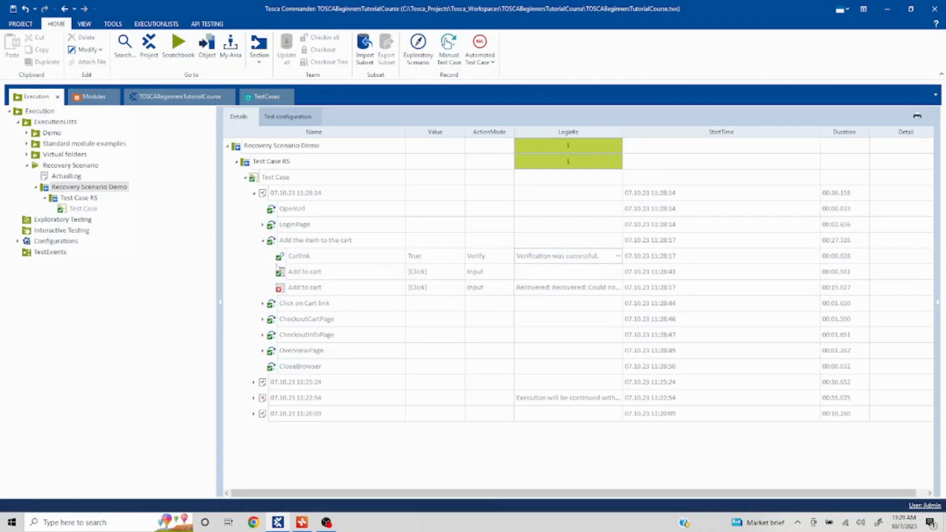
click(289, 277)
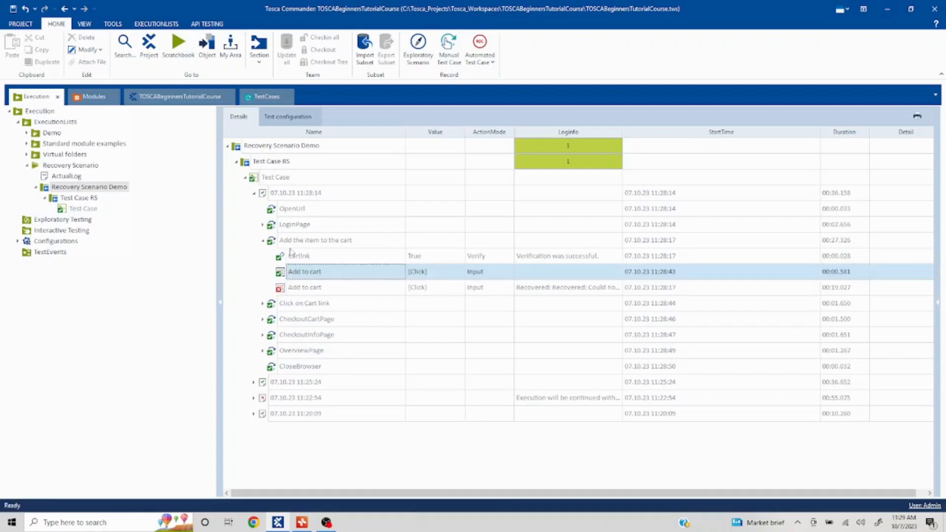
click(284, 257)
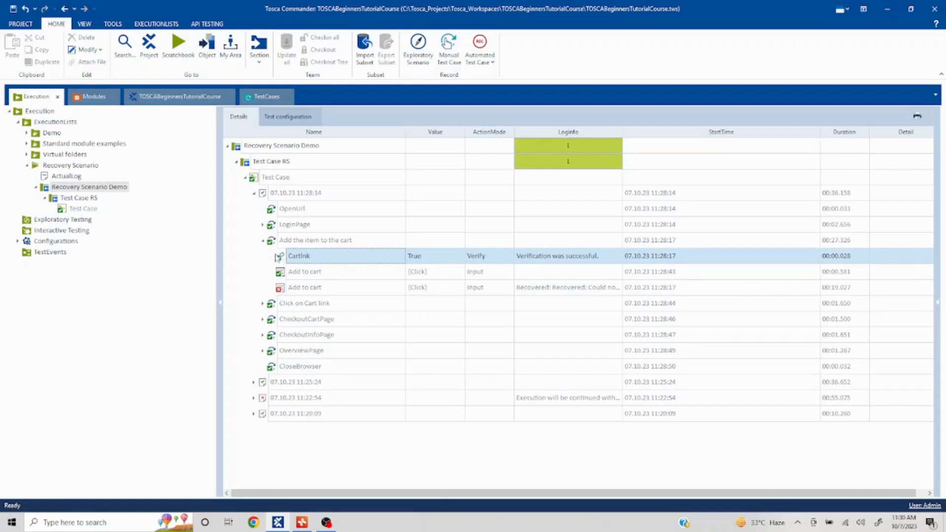
click(283, 275)
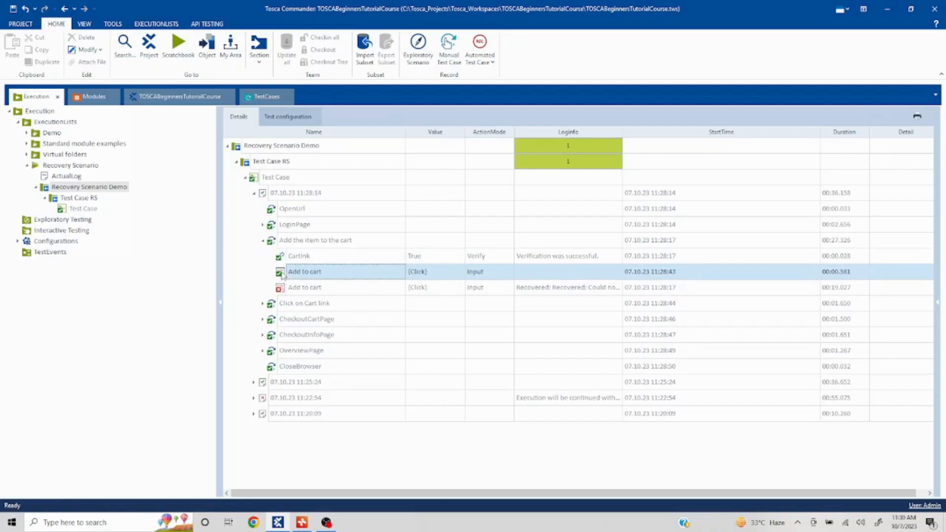
click(283, 290)
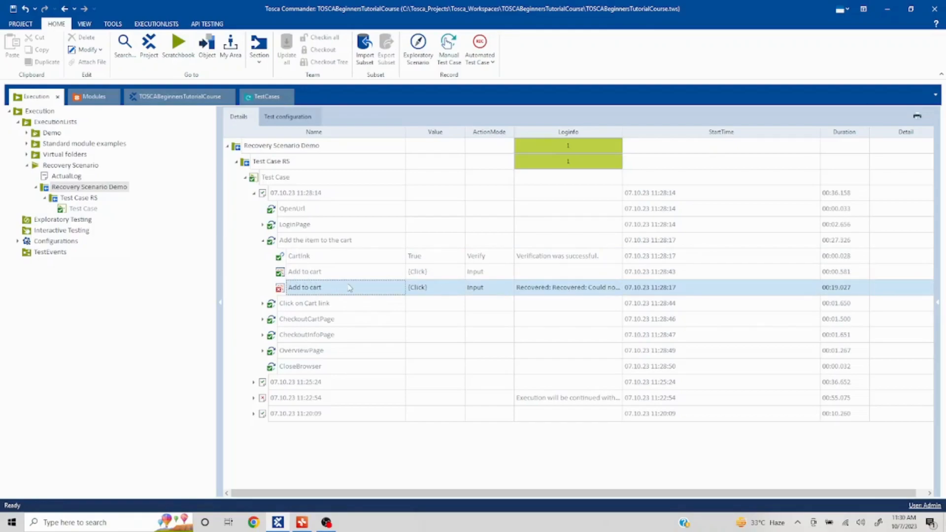
Step: Read the full Loginfo of the failed Add to cart entry and compare its start time with the retried entry's
click(612, 291)
click(618, 288)
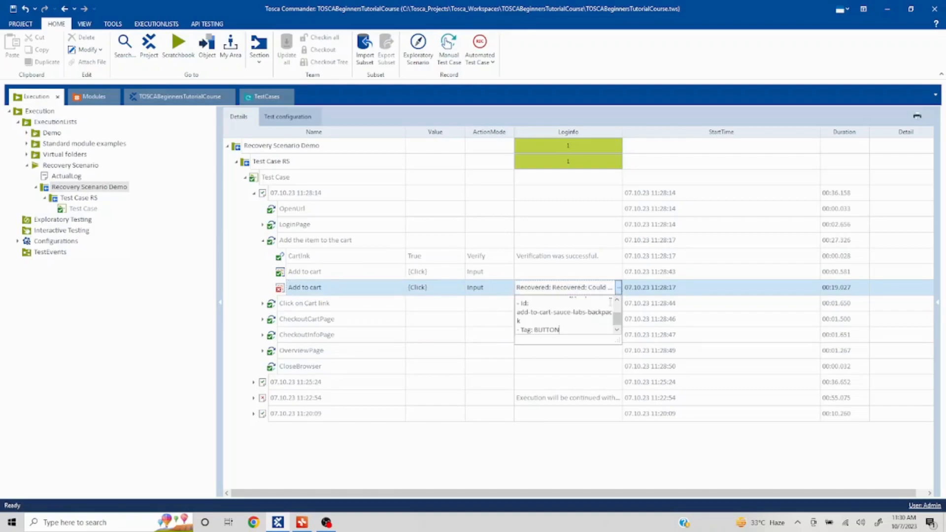
scroll(588, 325, up, 3)
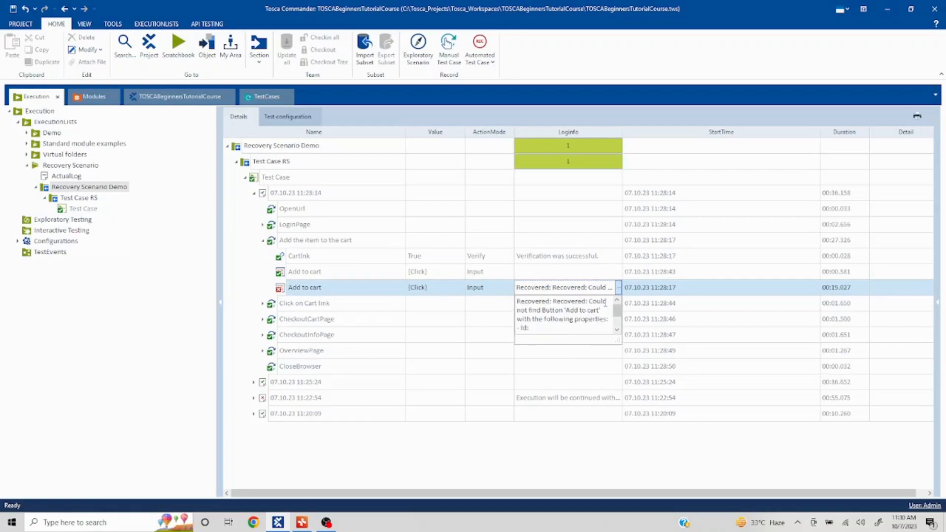
scroll(595, 317, down, 3)
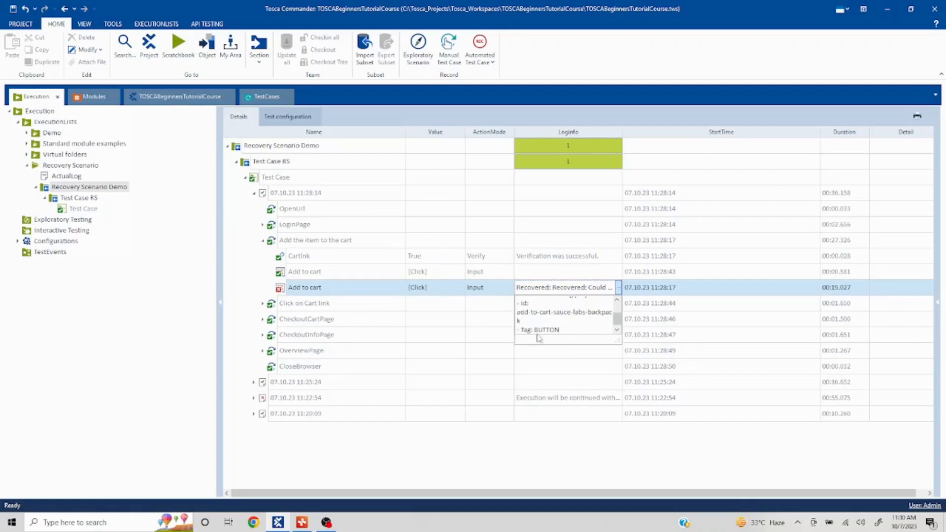
click(277, 274)
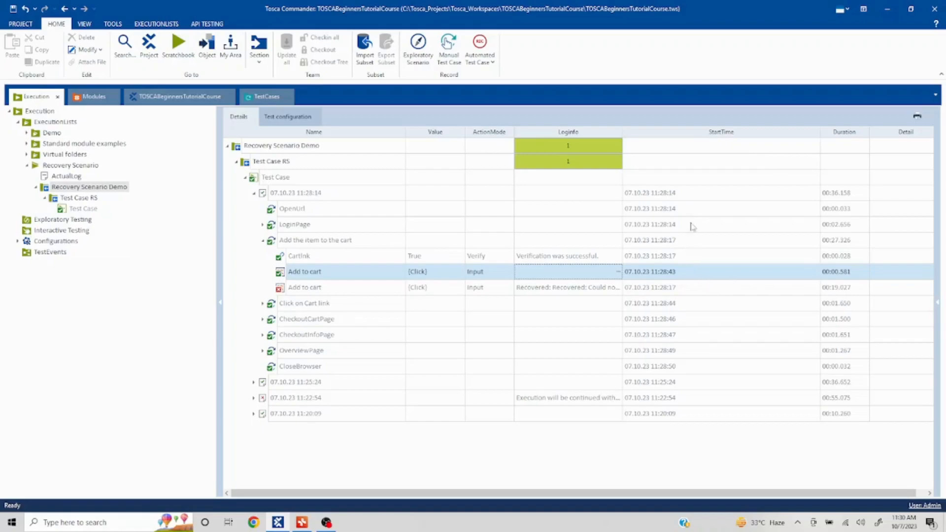
click(671, 293)
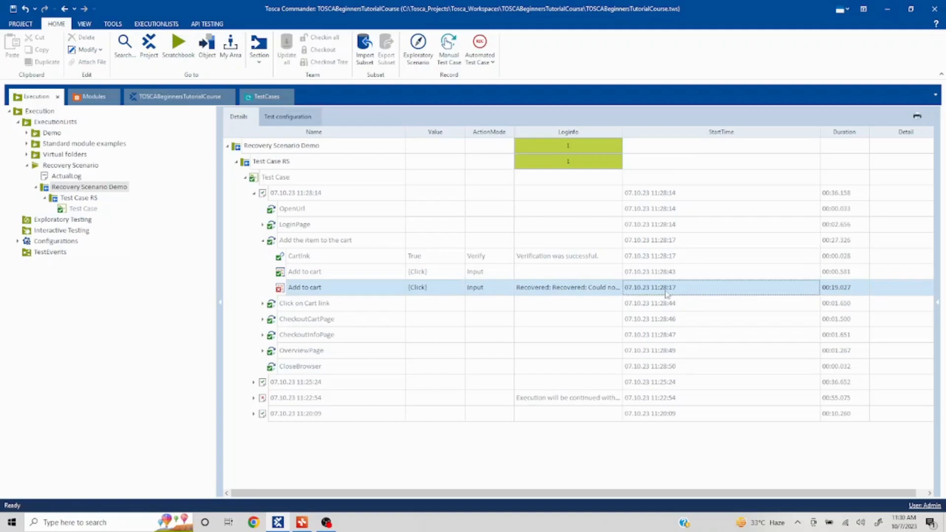
click(288, 274)
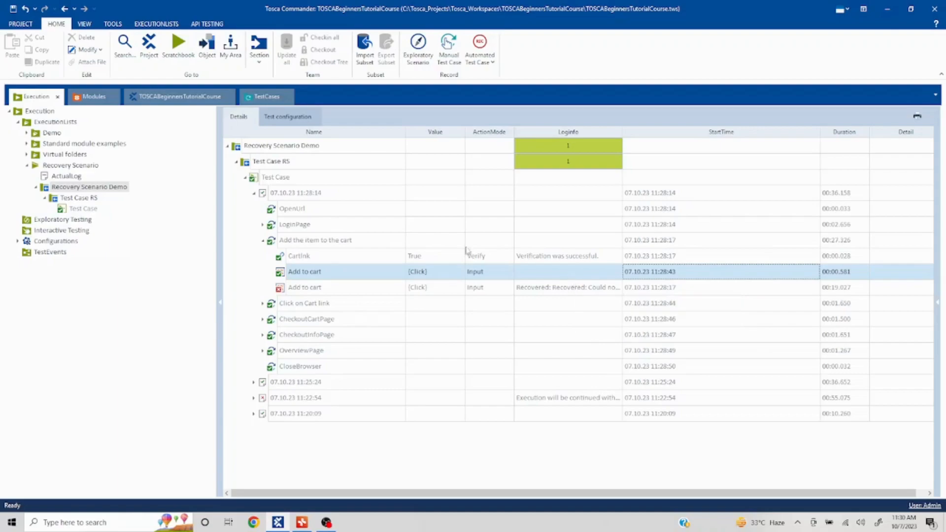
Step: Switch to the Recovery Scenarios mind map, review the Failures, Levels and Set Up topics, and return to Tosca Commander
click(136, 312)
click(301, 524)
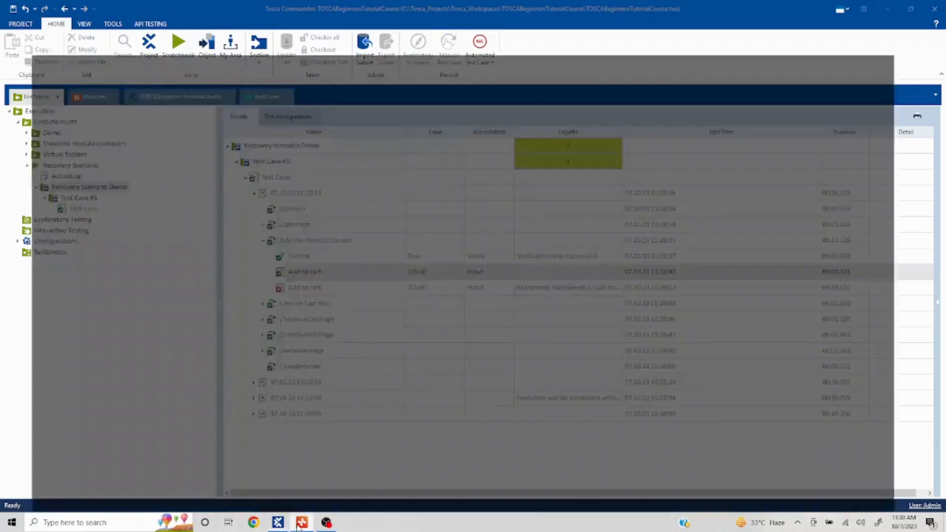
click(669, 97)
click(666, 240)
click(670, 337)
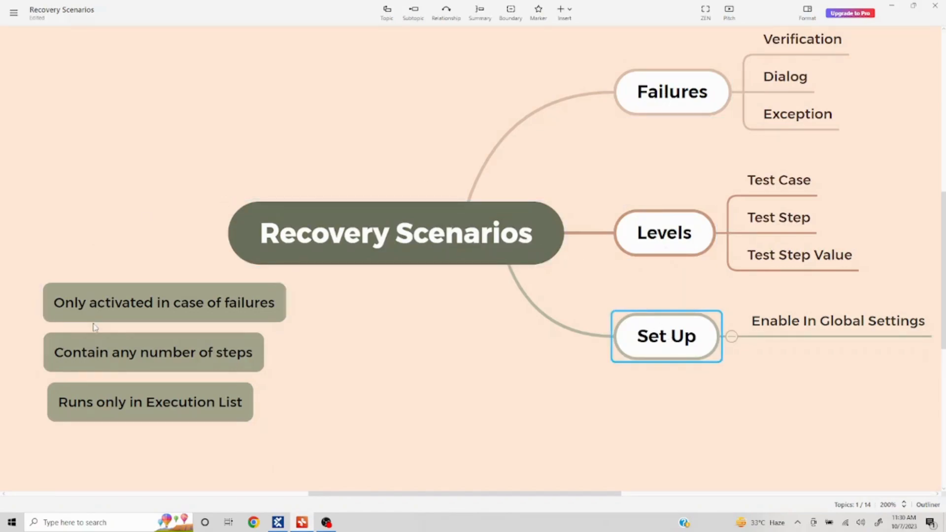
click(892, 10)
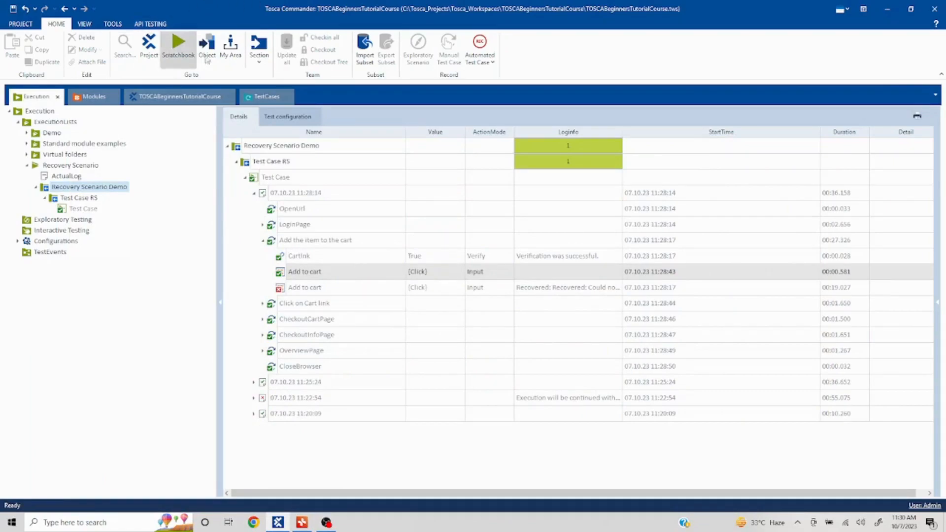
Step: Add a new test configuration parameter to Test Case under Test Case RS and open its list of predefined names
click(264, 97)
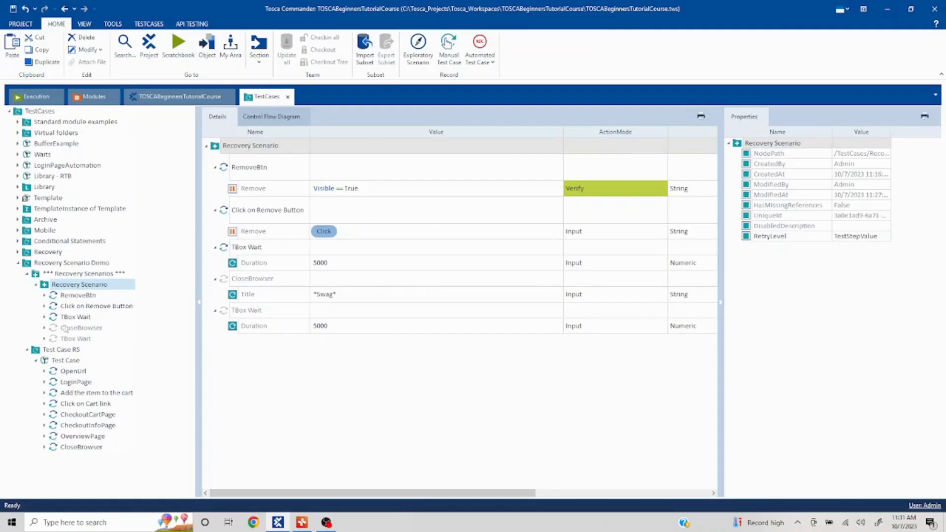
click(69, 364)
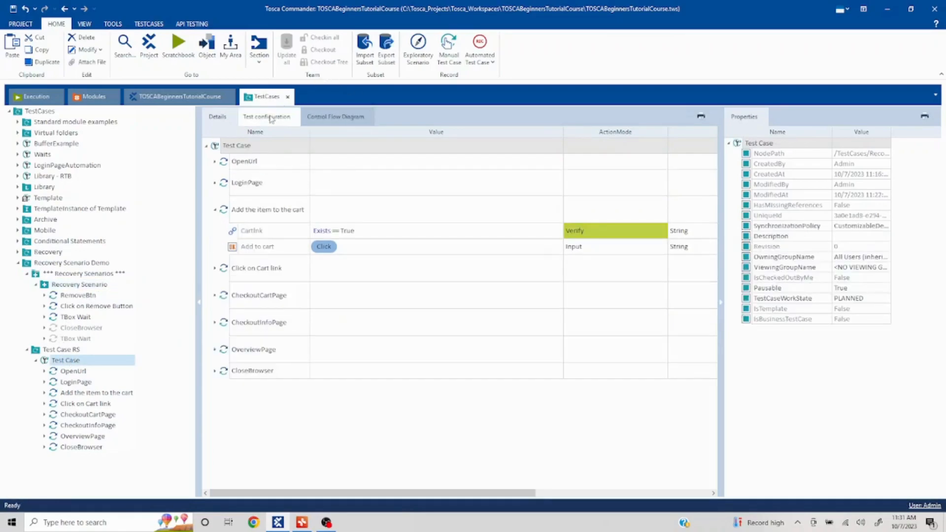
click(271, 119)
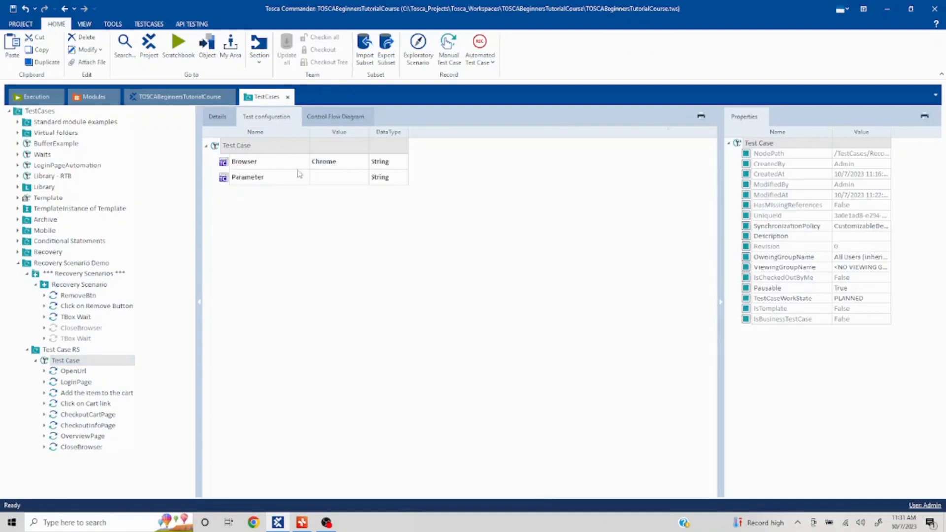
right_click(260, 142)
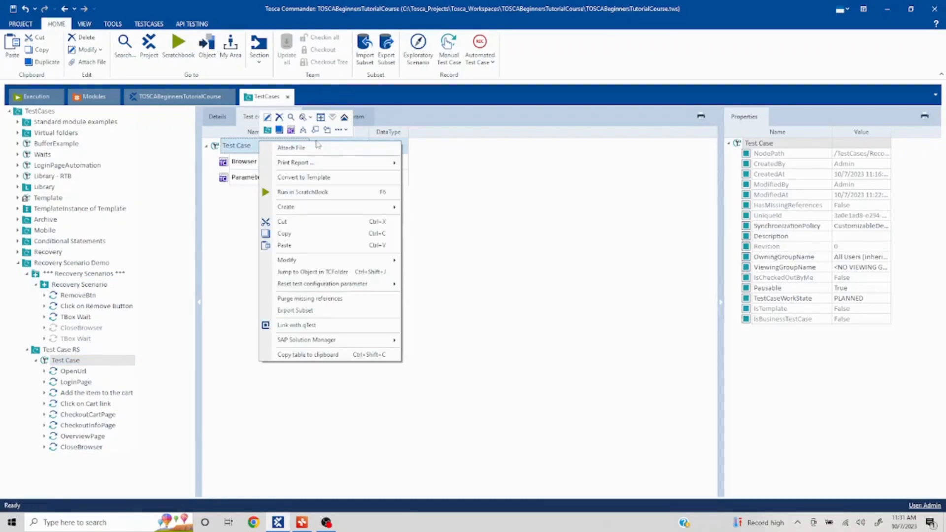
click(290, 130)
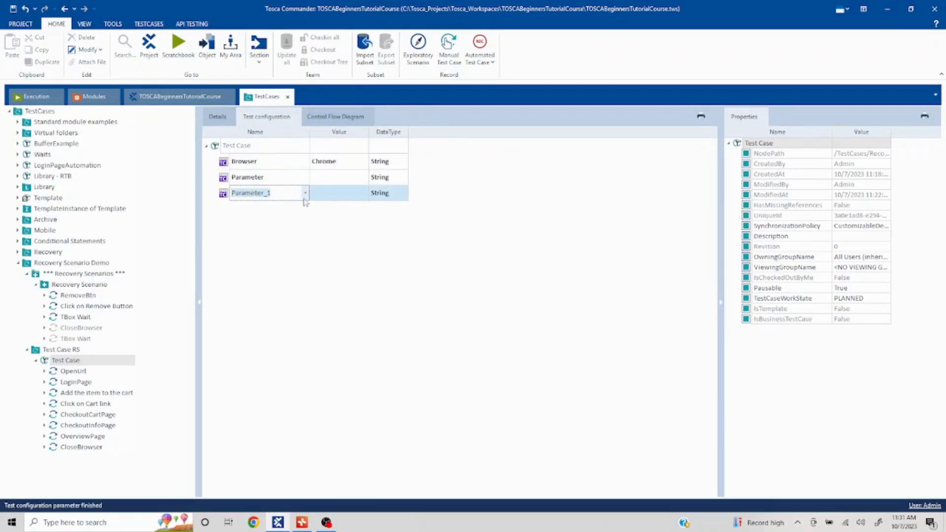
click(305, 193)
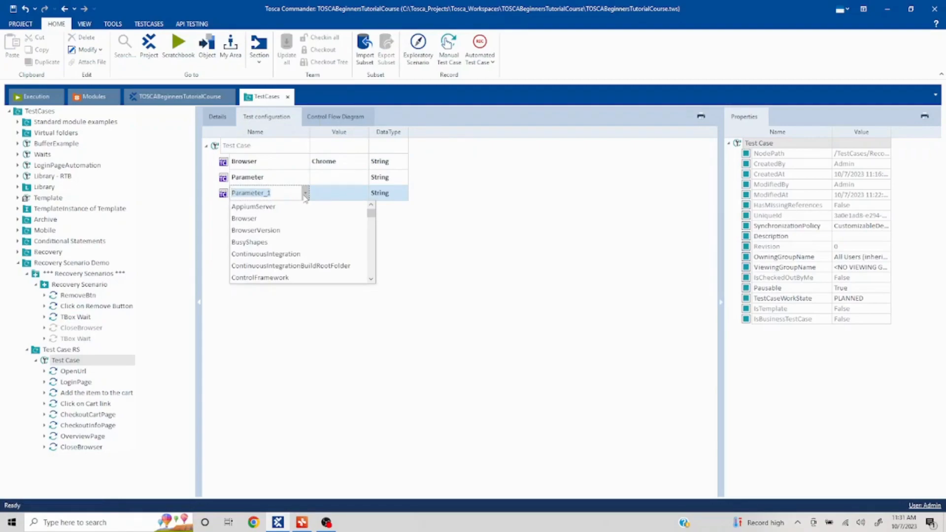
text(Di)
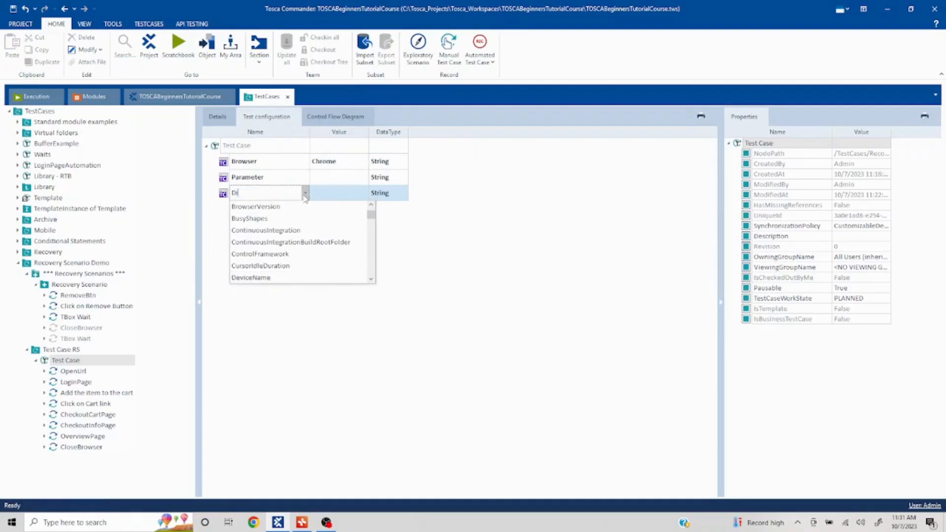
text(alog)
key(BackSpace)
key(BackSpace)
key(BackSpace)
key(BackSpace)
Step: Choose TestStepRetries as the name of the new test configuration parameter
scroll(314, 266, down, 2)
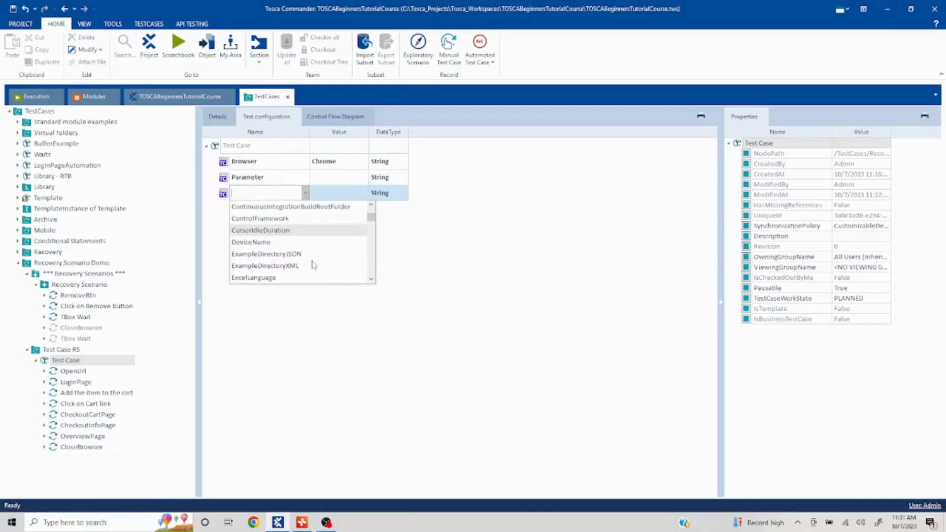
scroll(314, 265, down, 10)
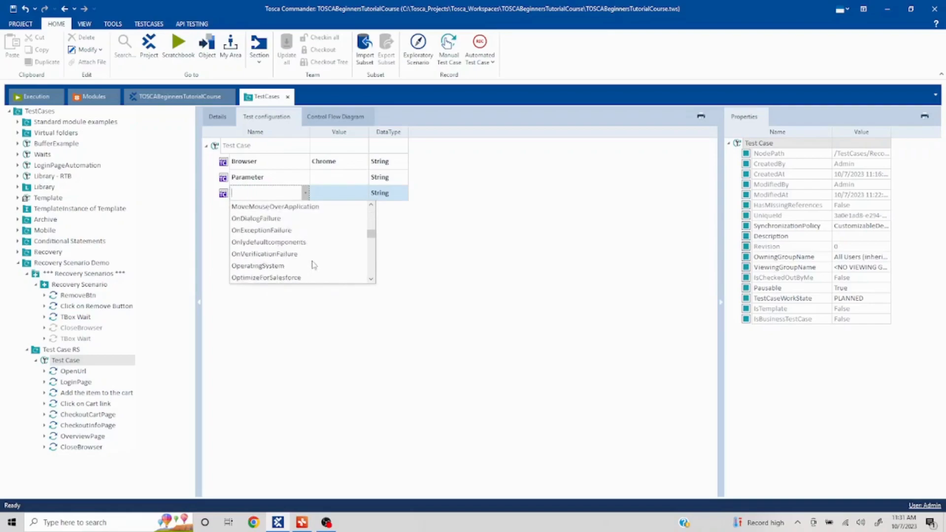
scroll(314, 266, down, 5)
scroll(314, 265, down, 4)
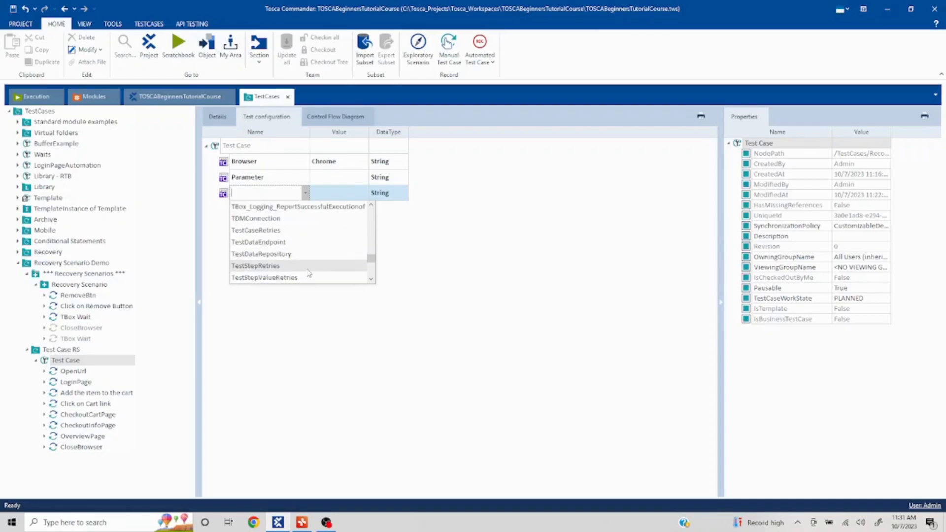
scroll(309, 273, up, 2)
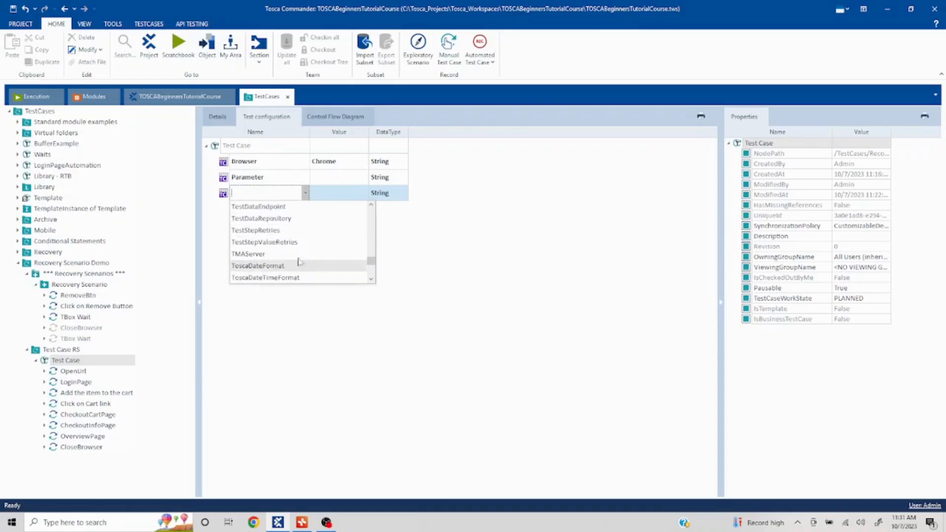
click(276, 231)
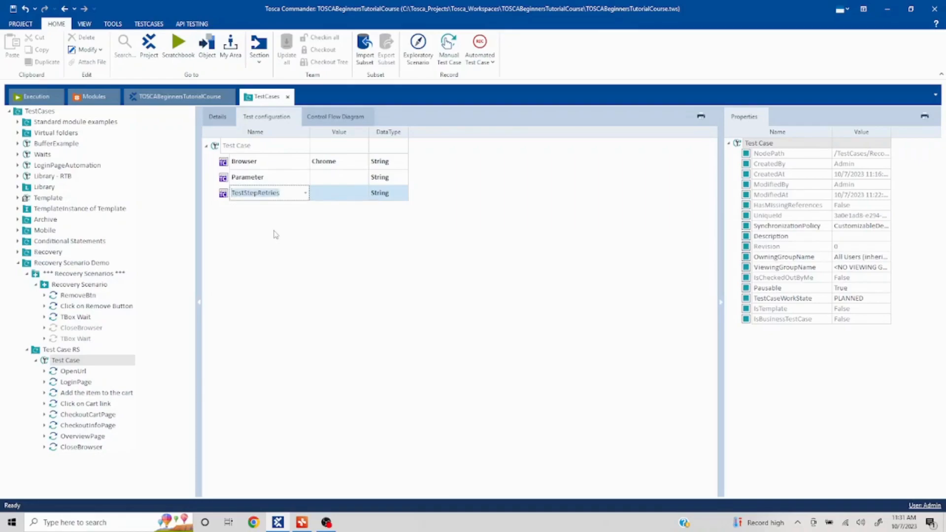
Step: Add a TestCaseRetries test configuration parameter to Test Case and set its value to 2
right_click(232, 145)
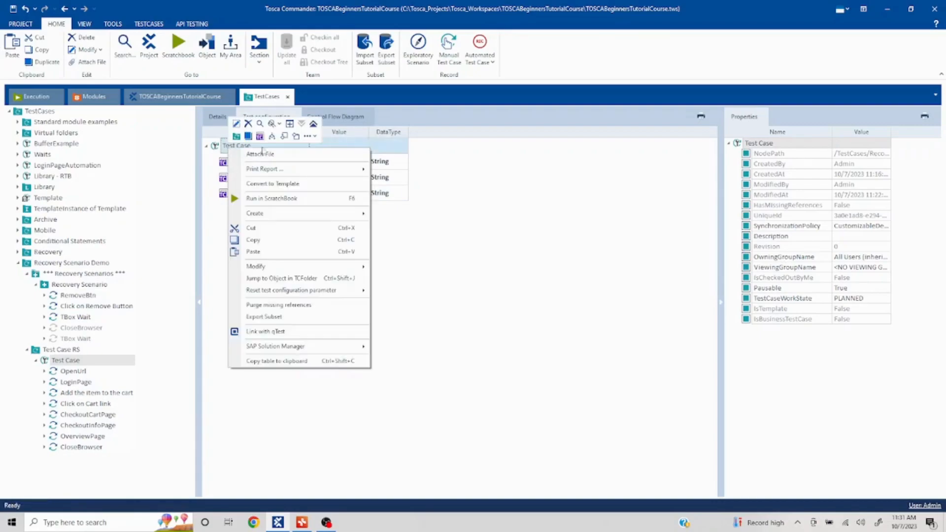
click(259, 137)
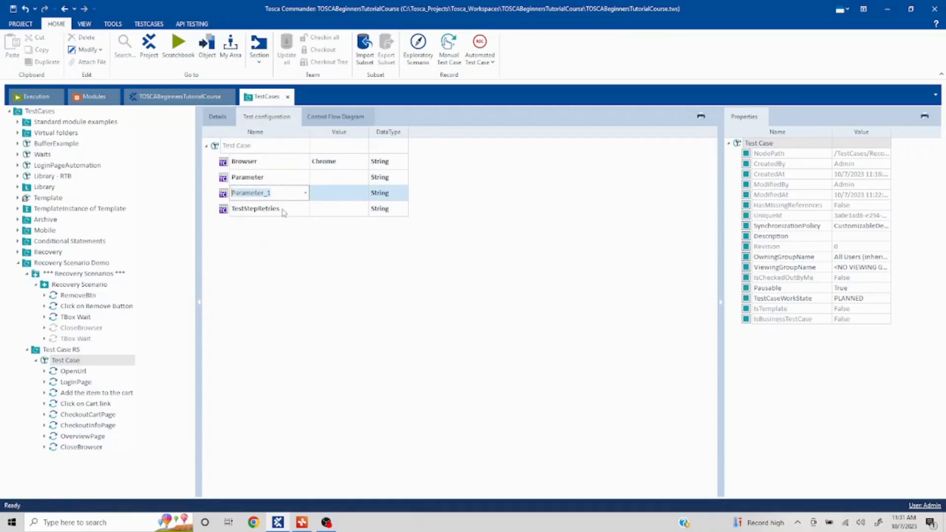
click(306, 193)
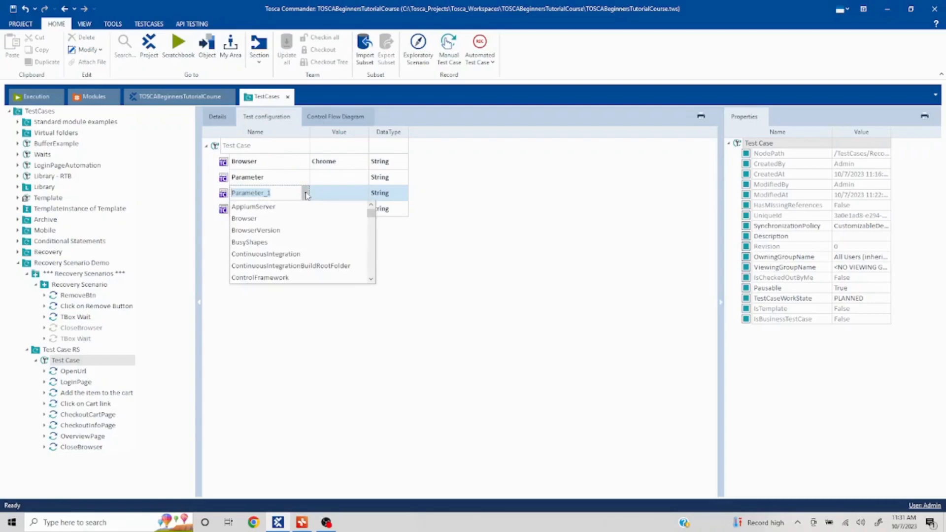
text(TestCaseRetries)
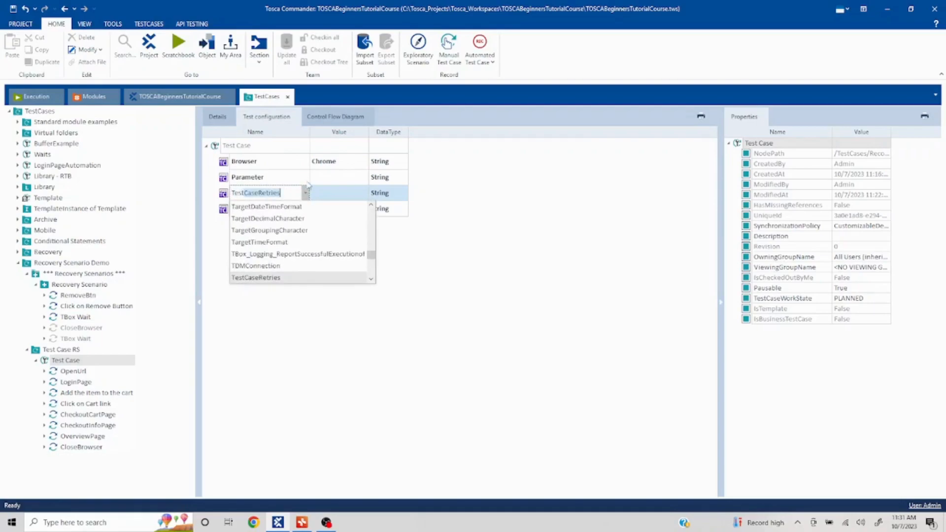
click(289, 278)
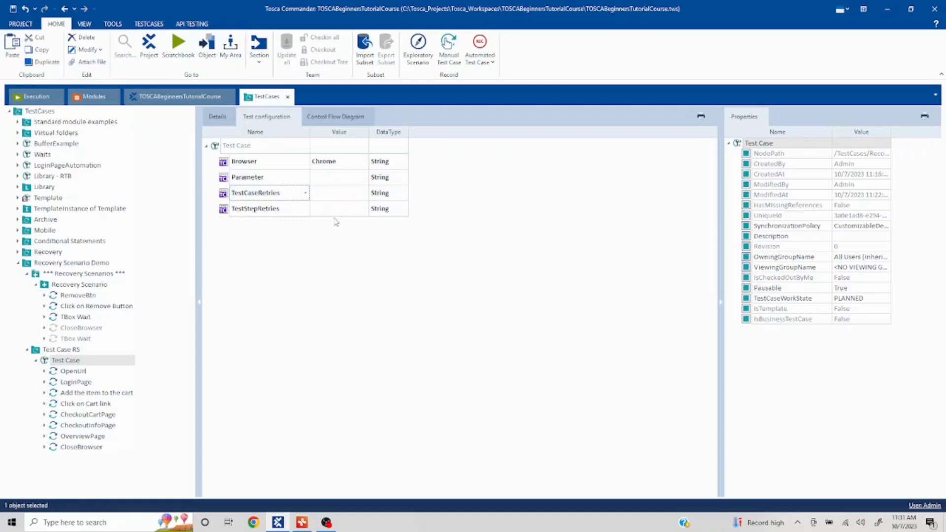
click(332, 191)
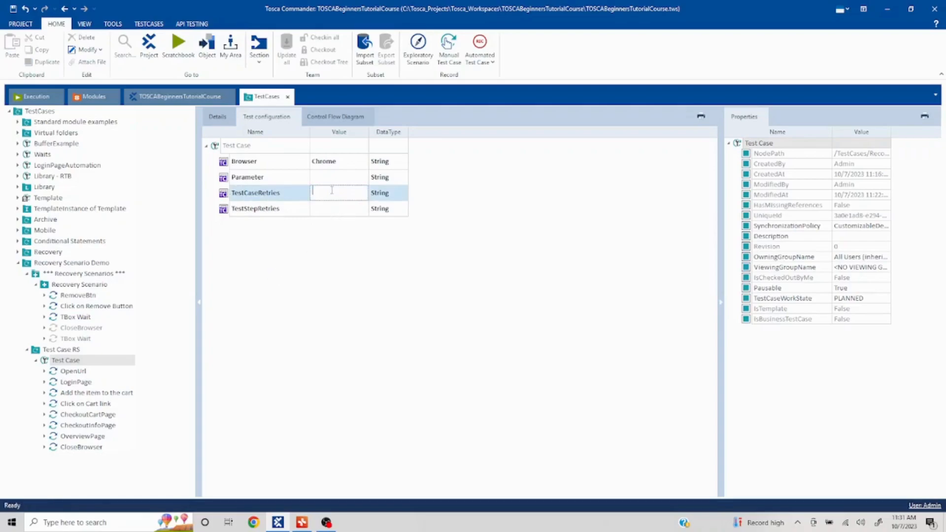
text(2)
key(Return)
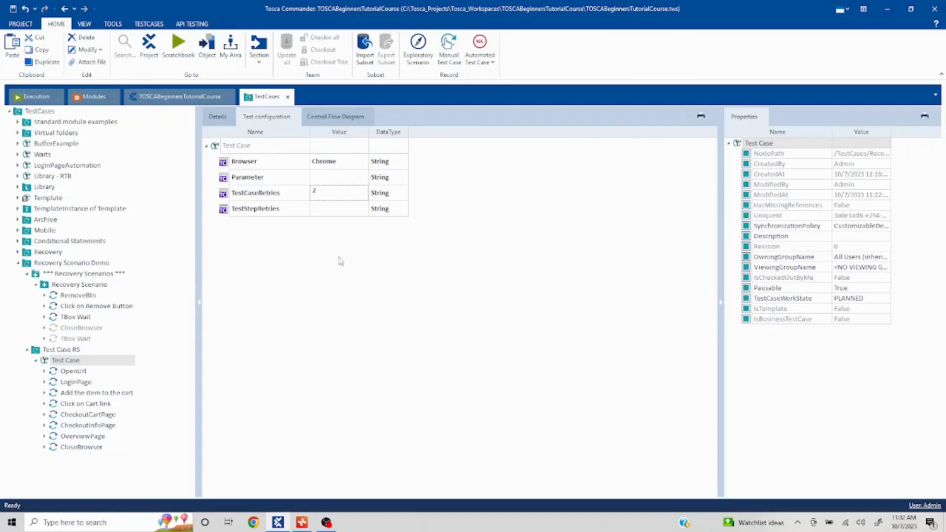
Step: Review the TBox Recovery options and retry settings in the global Tosca Settings, and close the settings window
click(15, 27)
click(28, 84)
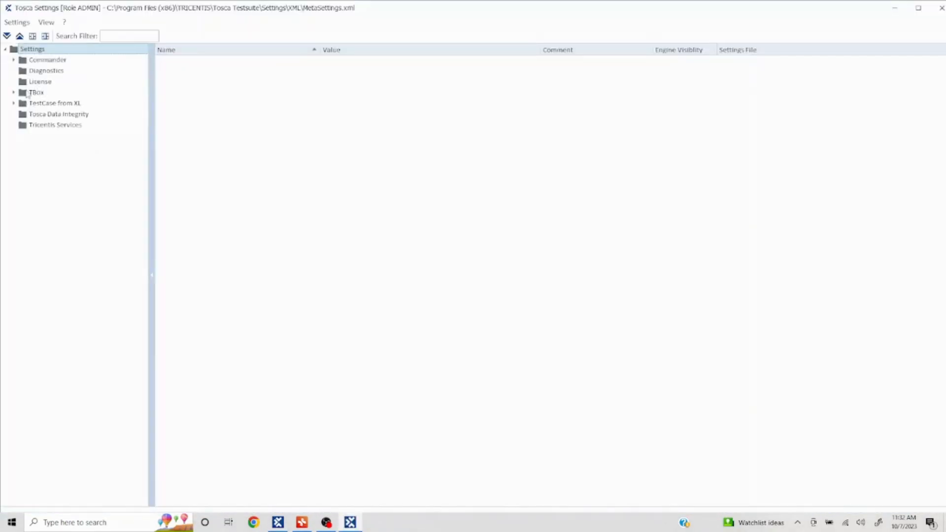
click(28, 93)
click(14, 92)
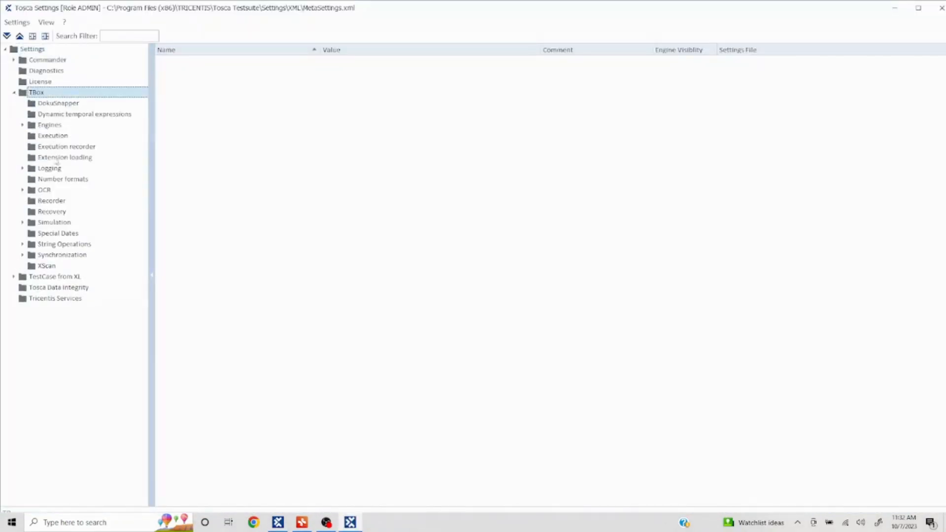
click(52, 212)
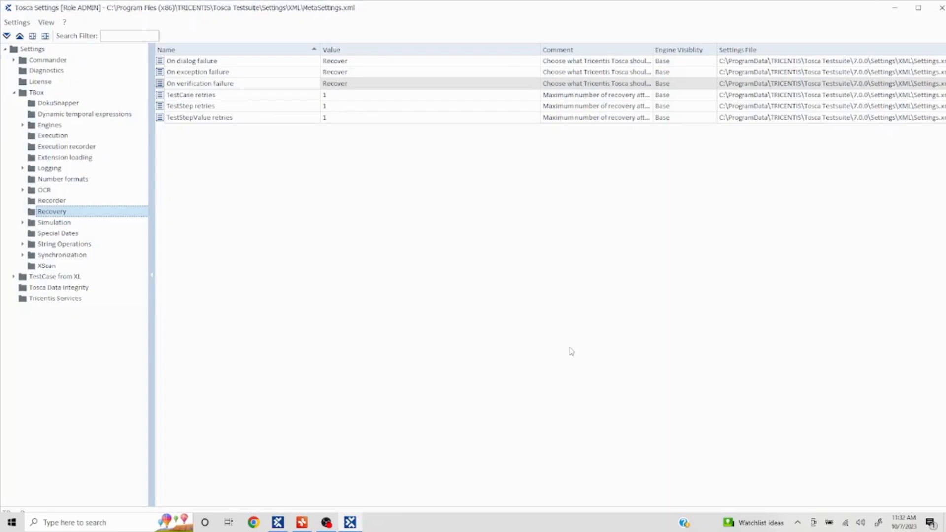
click(940, 9)
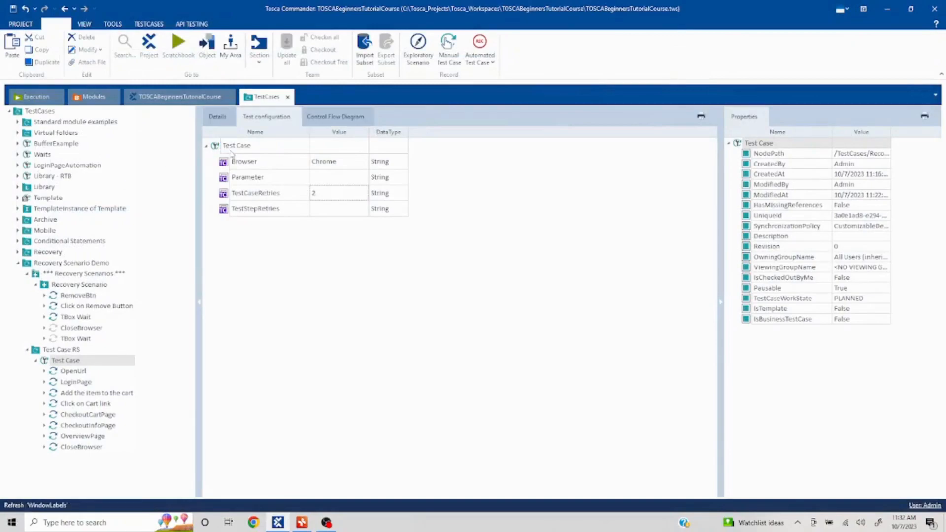
Step: Add another test configuration parameter to Test Case and name it OnDialogFailure
right_click(225, 153)
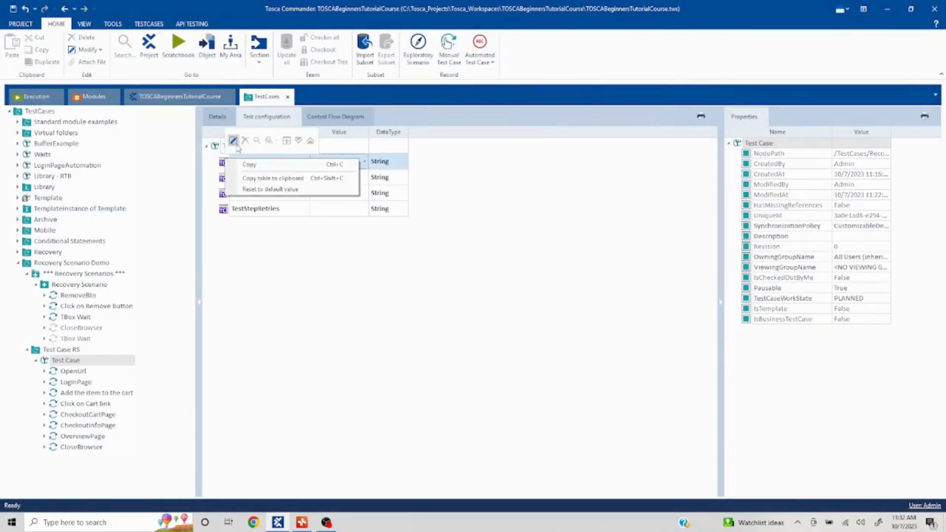
click(222, 147)
right_click(221, 143)
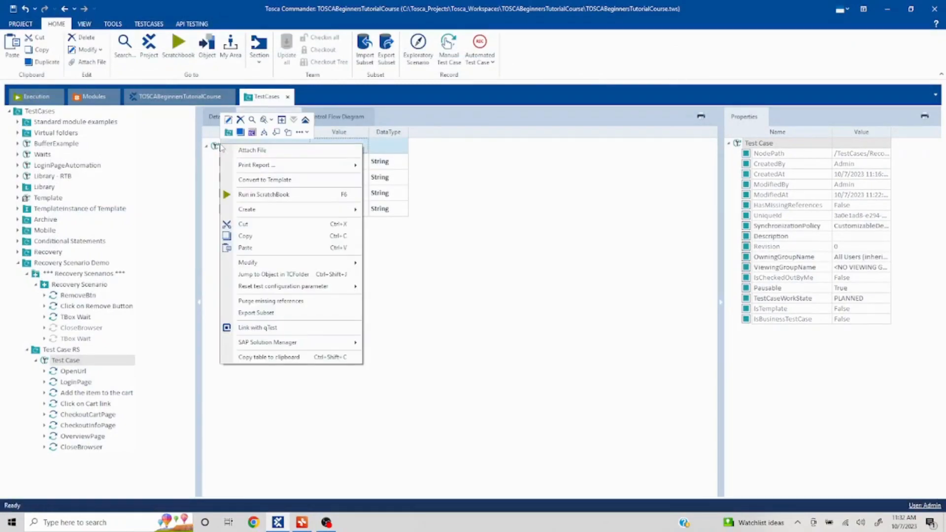
click(251, 133)
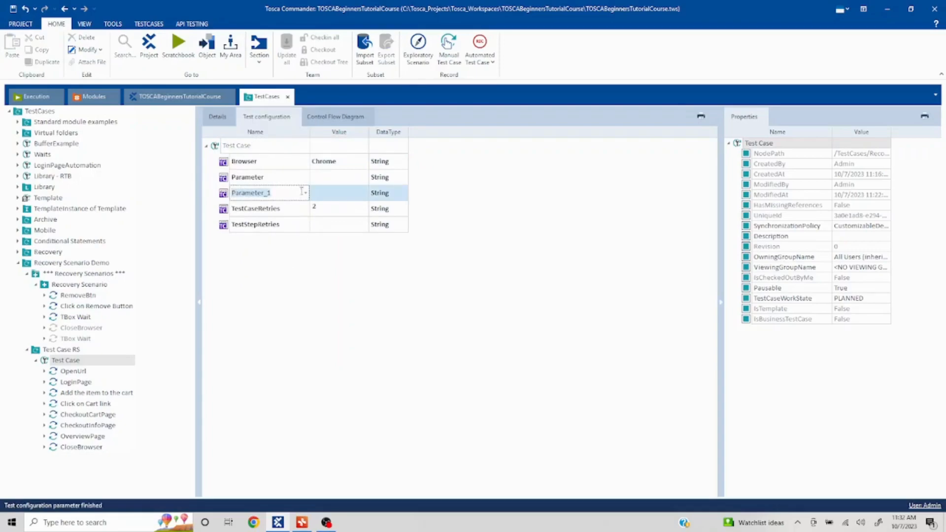
click(305, 197)
text(OnDialogFailure)
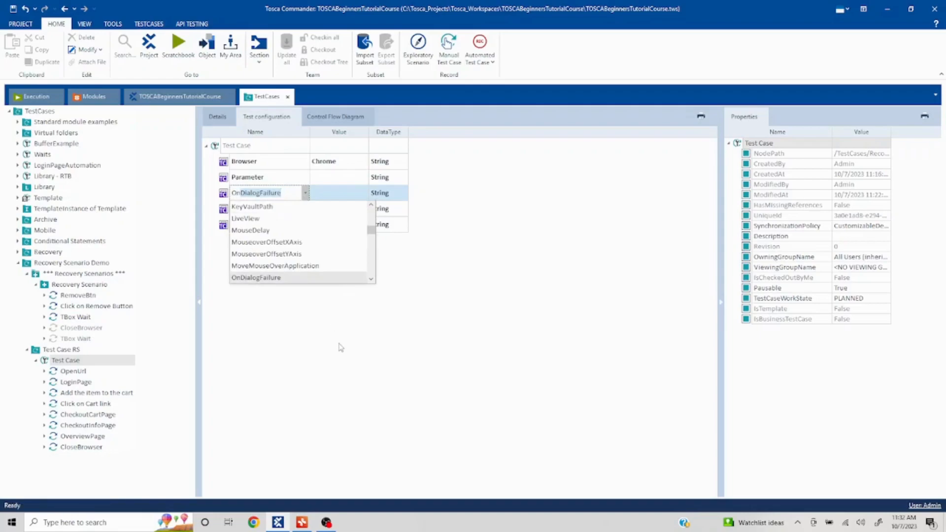
click(340, 348)
click(340, 348)
Step: Set the value of the OnDialogFailure parameter to Execute next TestCase
click(351, 179)
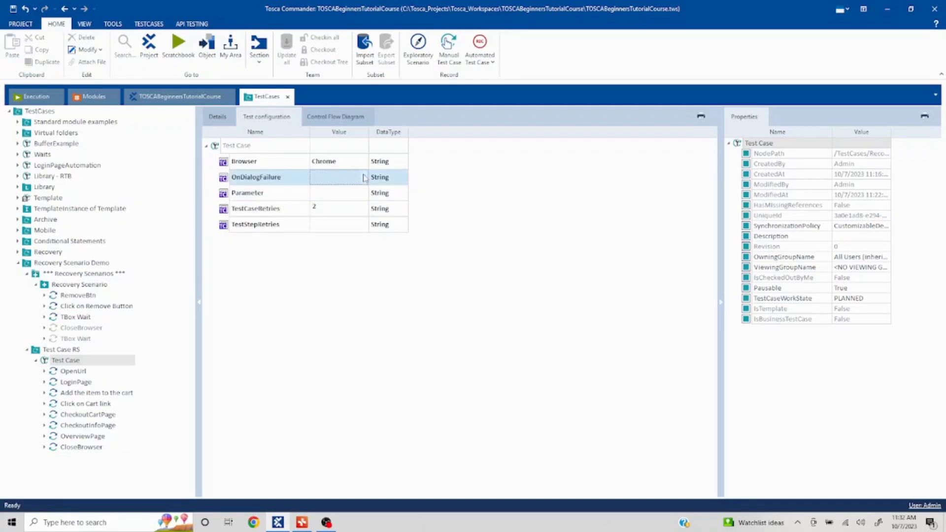
click(364, 178)
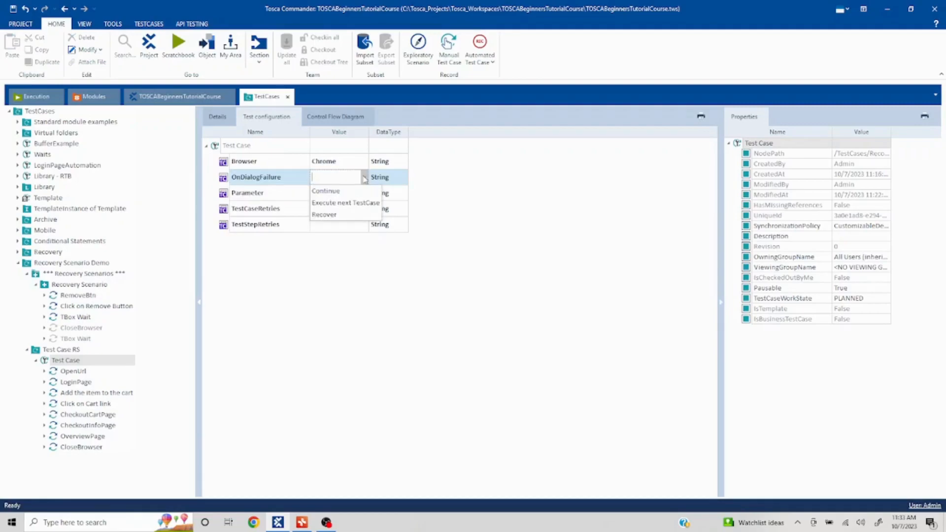
click(328, 202)
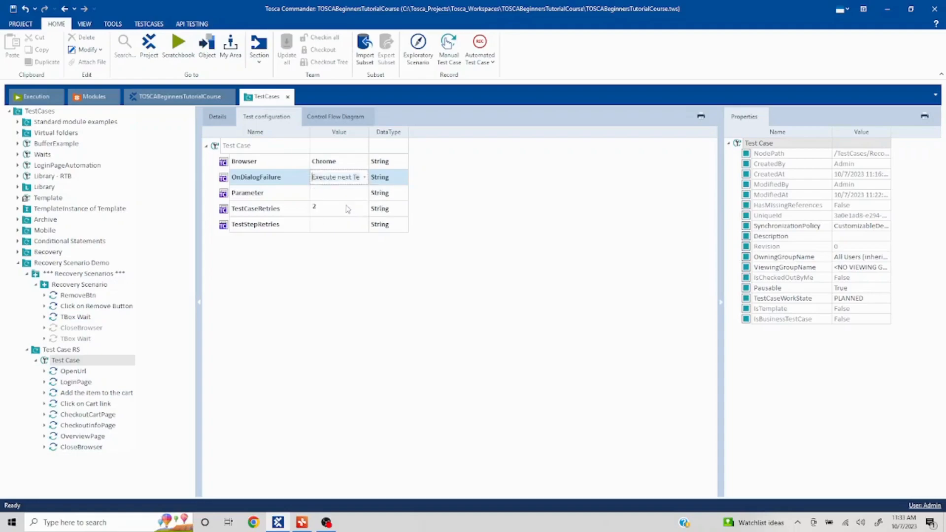
click(356, 336)
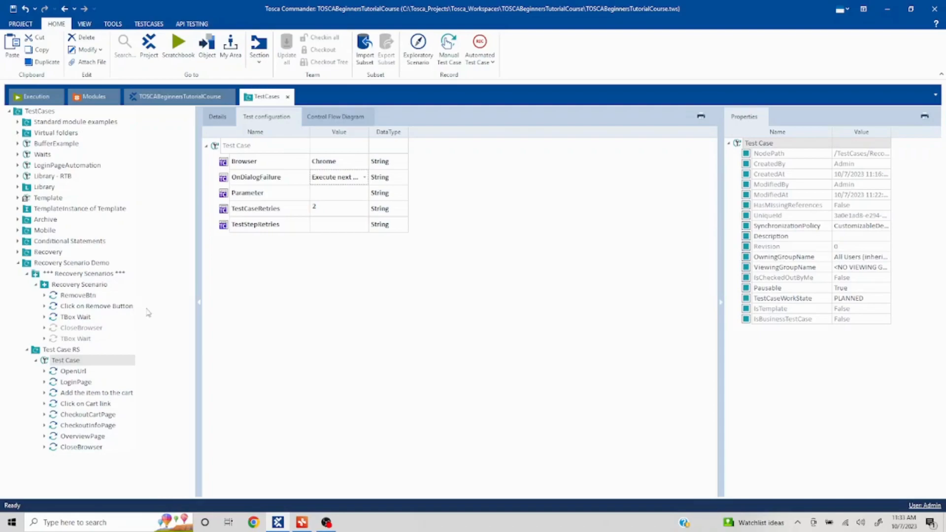
Step: Switch to the Recovery Scenarios mind map and add a floating topic reading "Set it in TCP, TCP is going to take precedence over Global Settings"
click(302, 525)
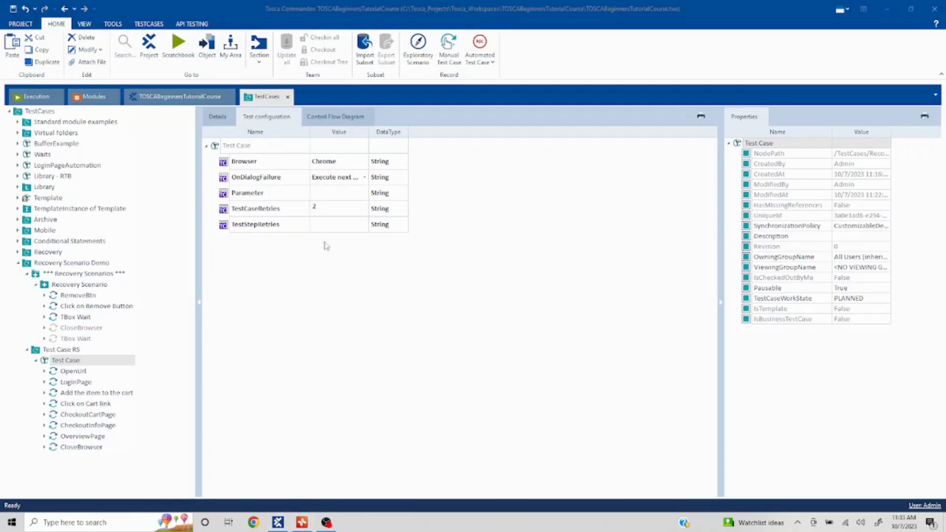
click(302, 522)
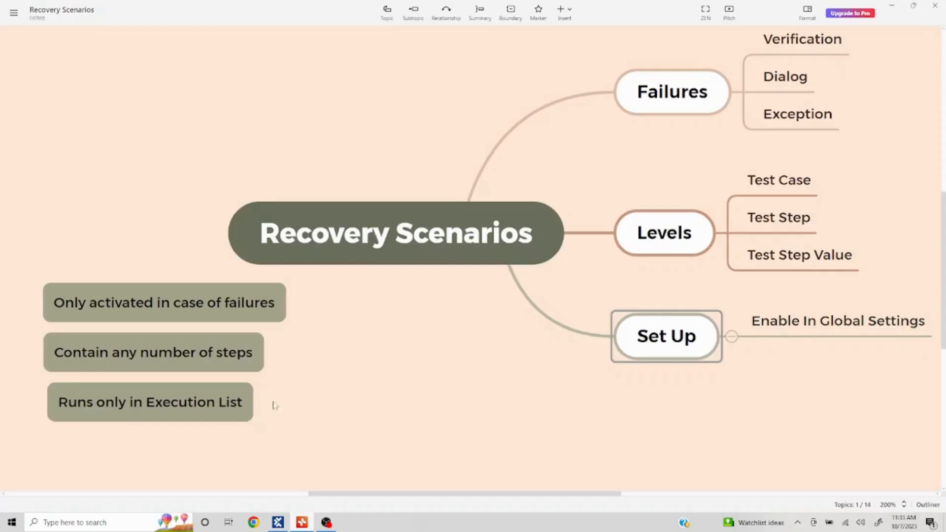
click(338, 241)
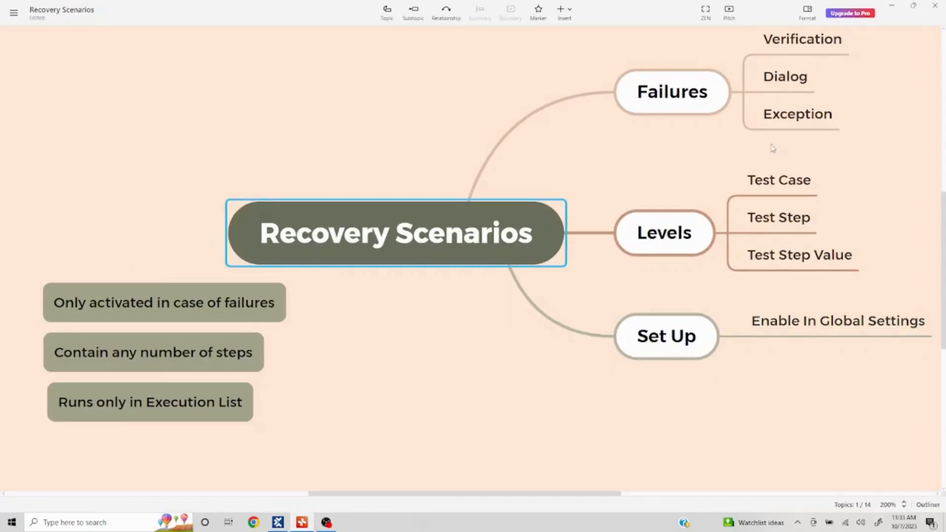
click(781, 325)
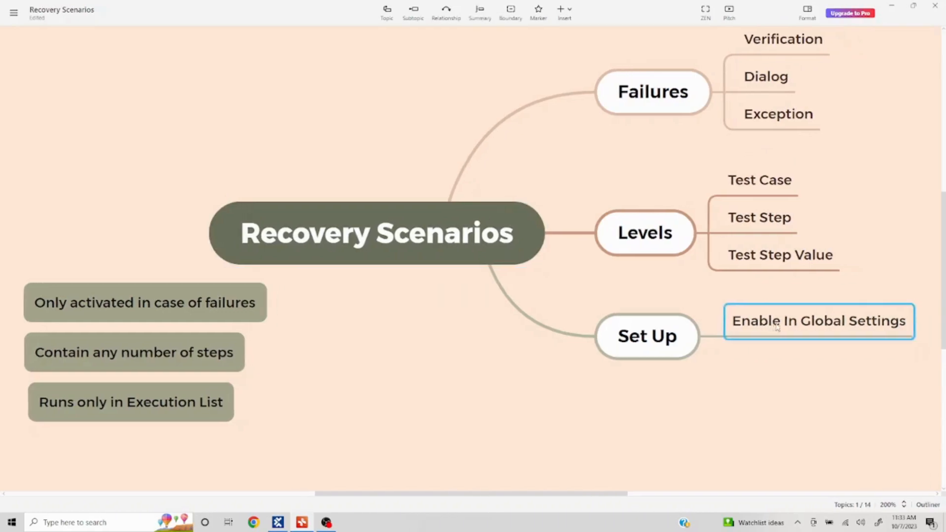
double_click(765, 365)
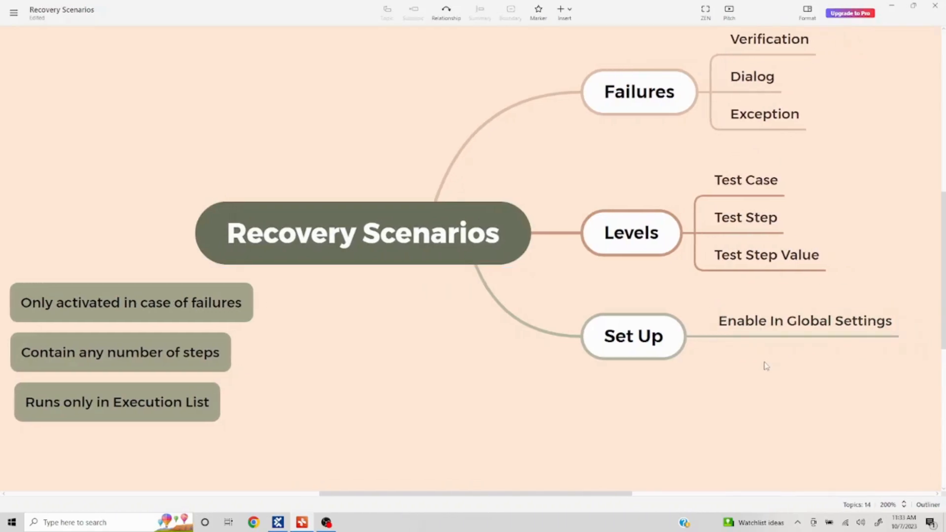
text(S)
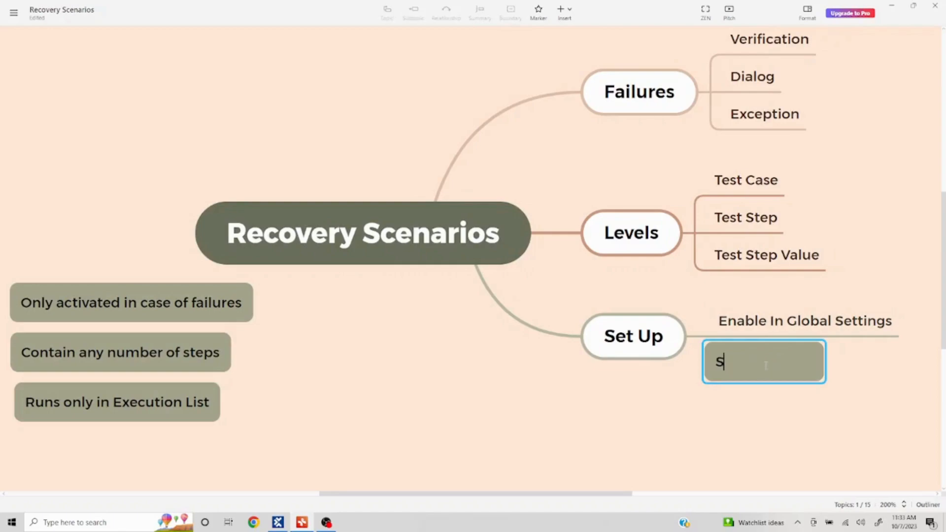
text(et it in TCP, TCP is going to)
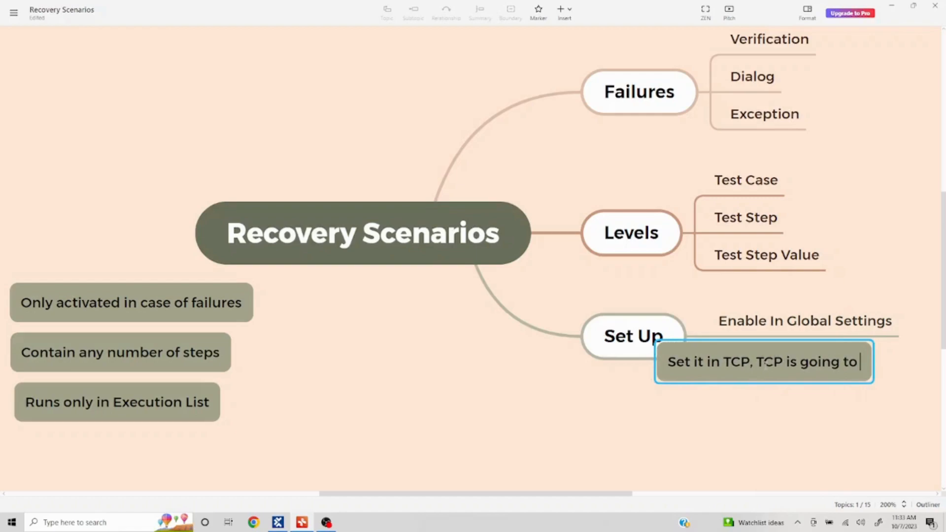
text( take pr)
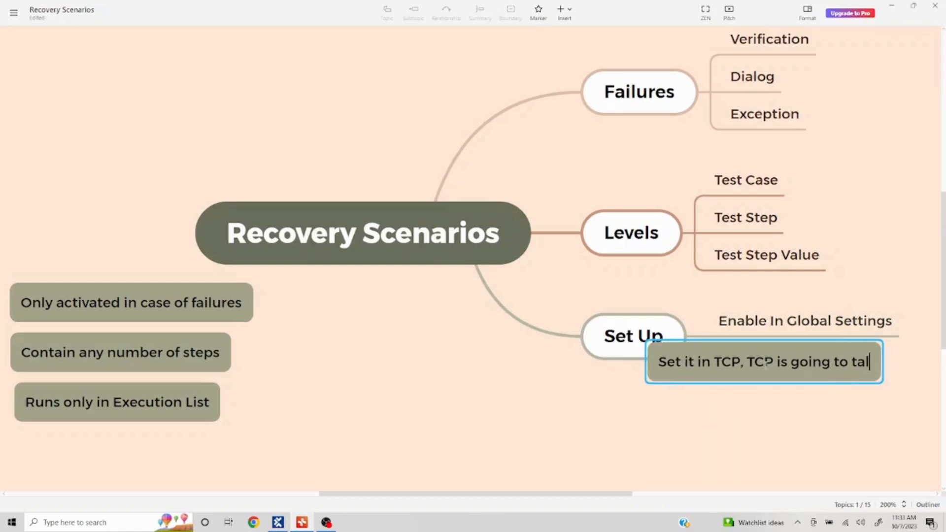
text(ec)
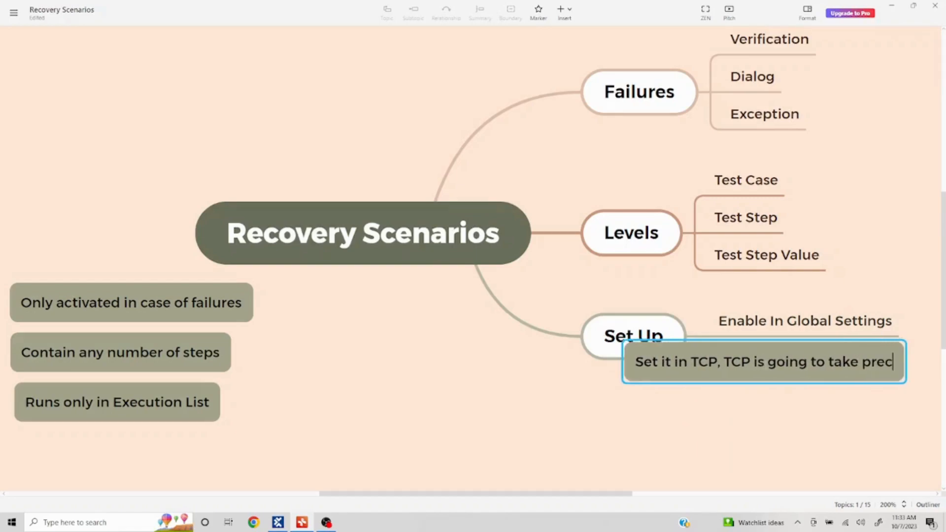
text(edence over )
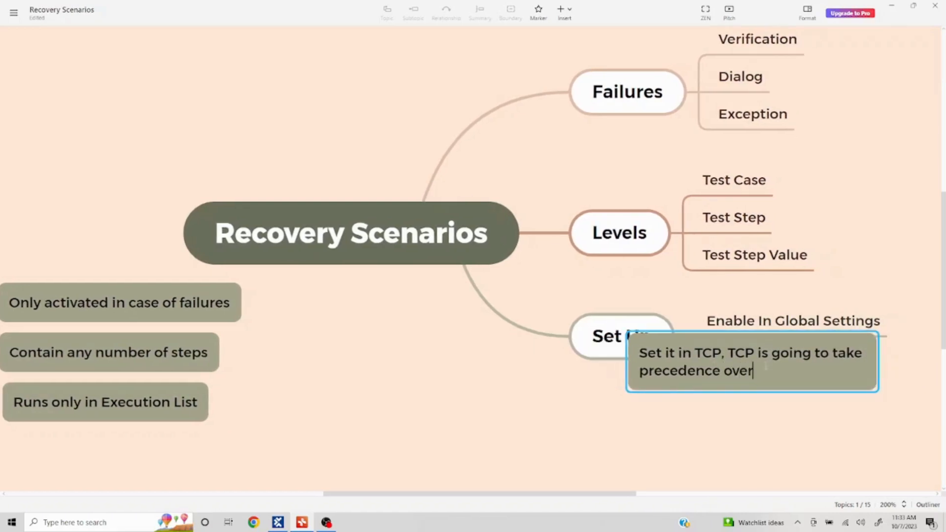
text(Global Settings)
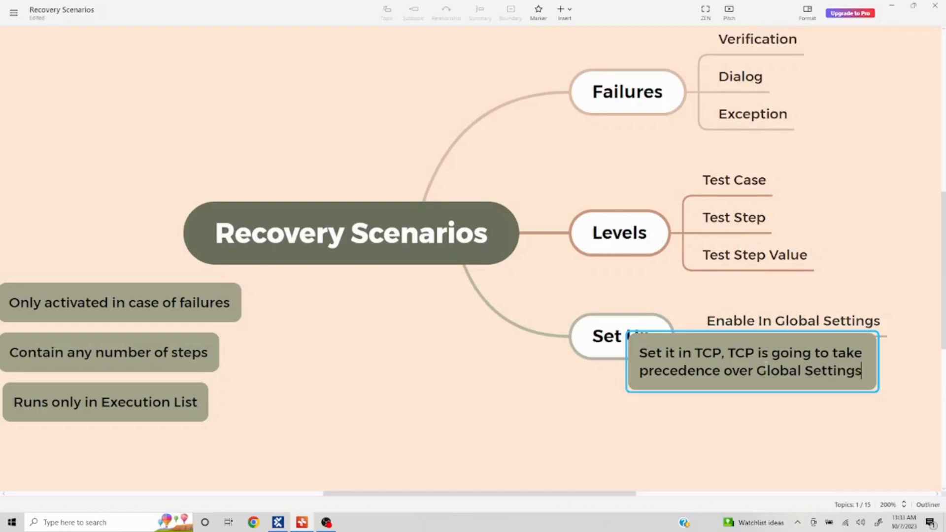
click(724, 465)
Step: Move the new TCP precedence topic beneath Enable In Global Settings, clear of the Set Up topic
drag(722, 392, 766, 387)
click(531, 411)
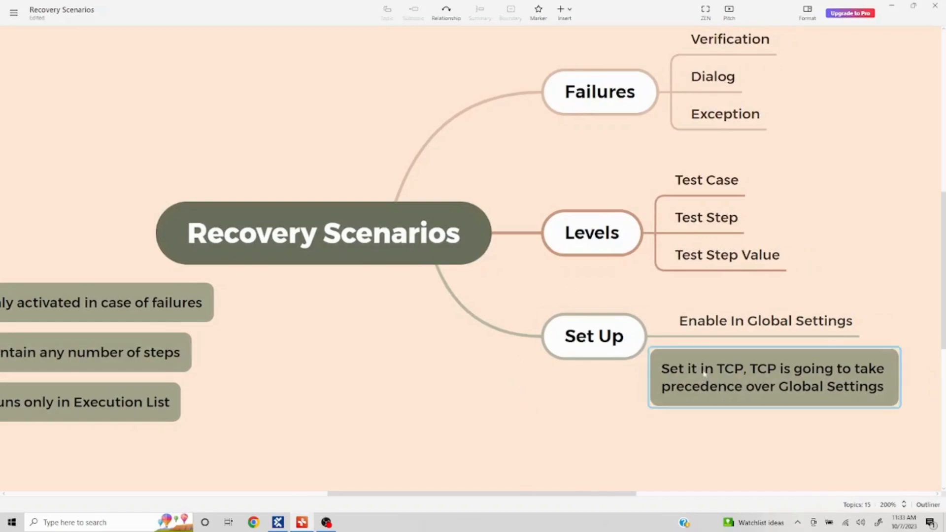
drag(370, 495, 281, 494)
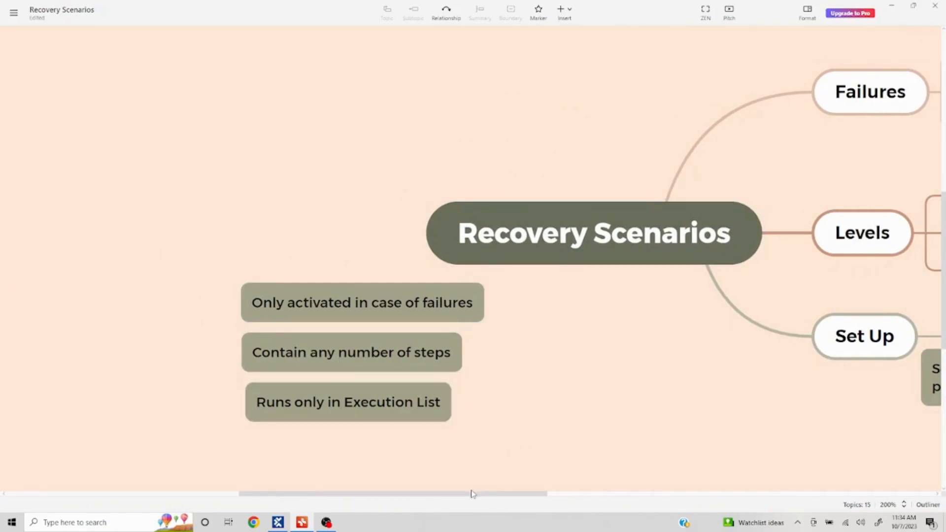
drag(475, 495, 562, 503)
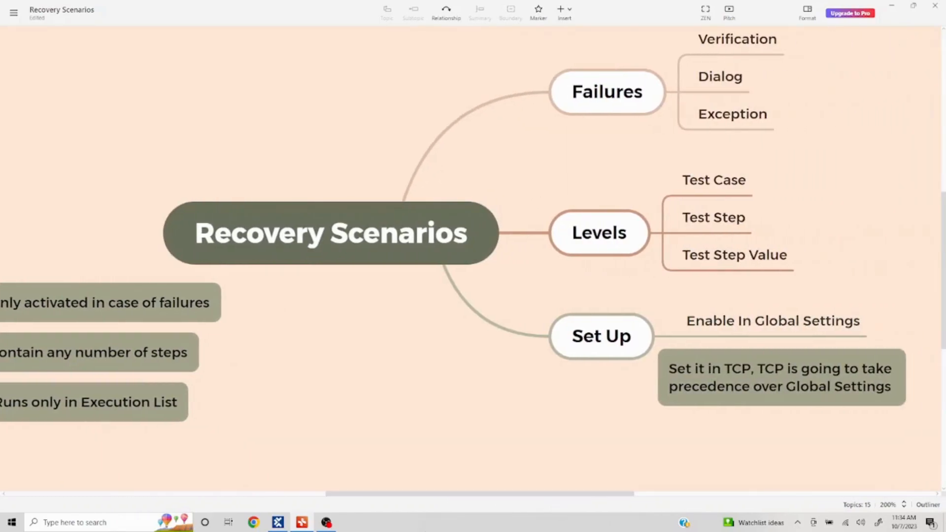
Step: Switch back to Tosca Commander and view the test configuration of the Test Case RS folder
click(279, 523)
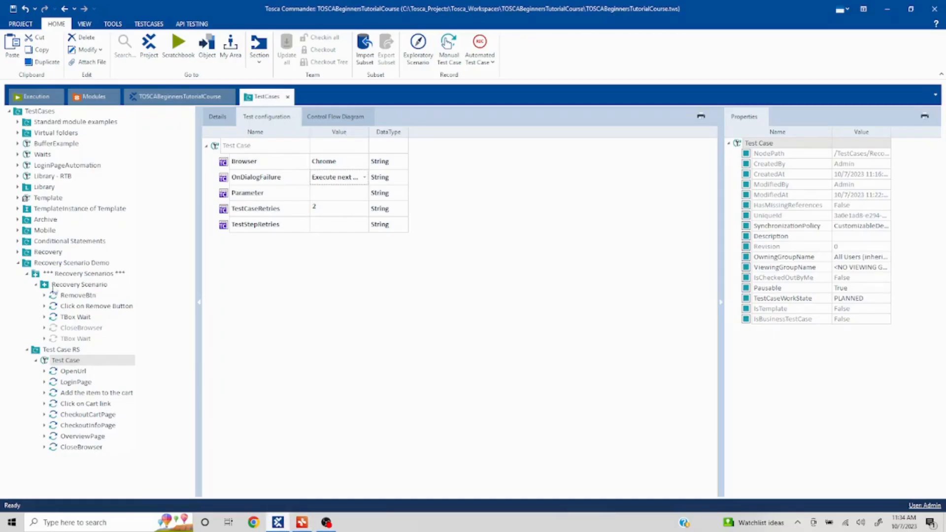
click(70, 350)
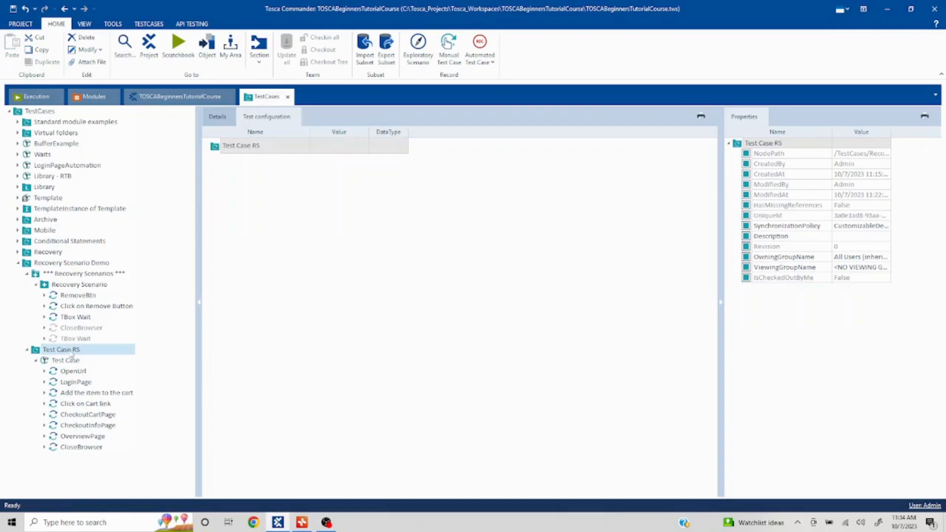
click(163, 329)
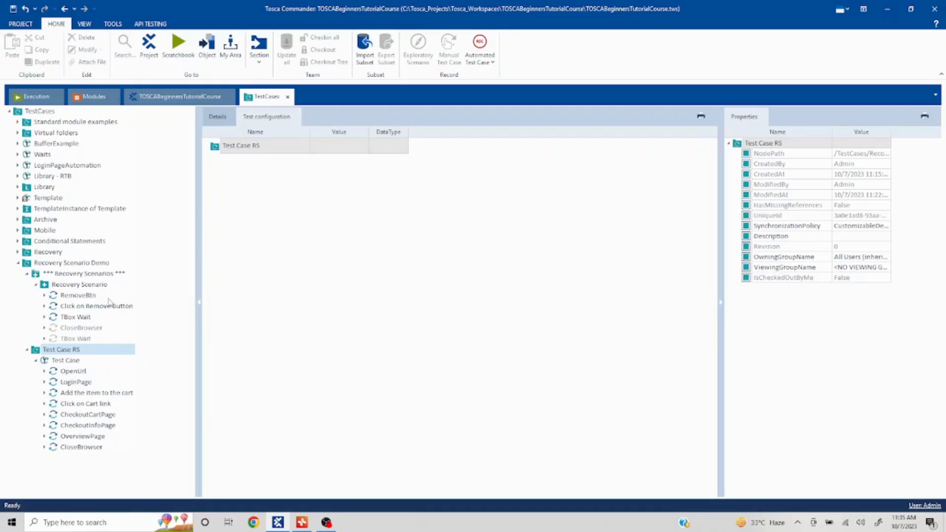
Step: Switch to the Recovery Scenarios mind map and set its zoom level to 150% to review the whole map
click(302, 523)
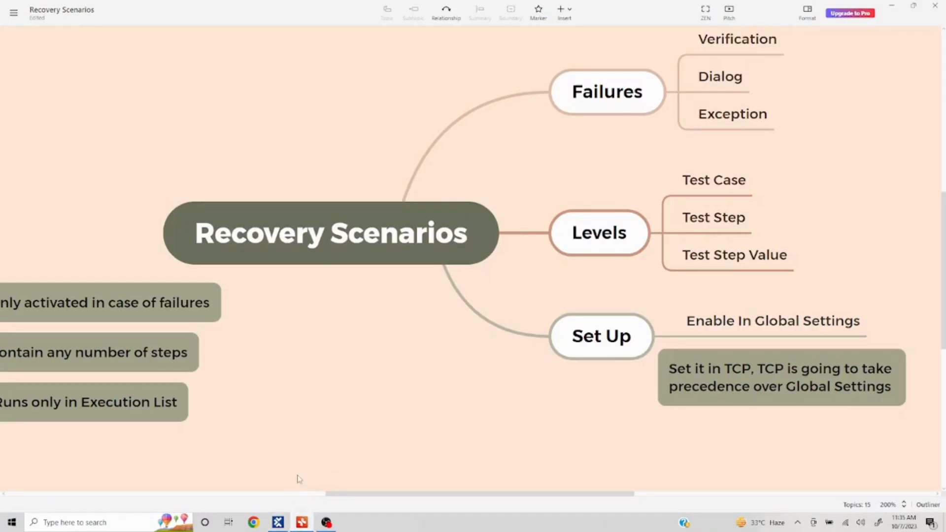
click(905, 506)
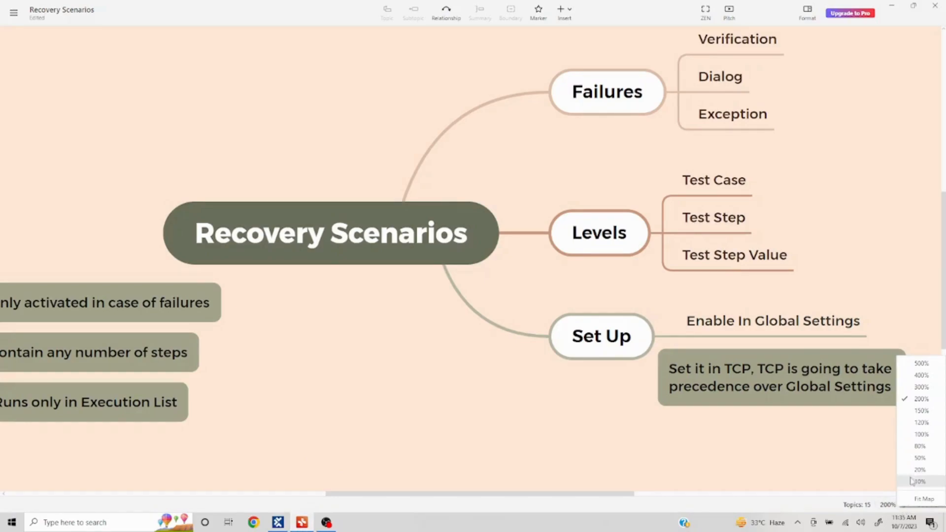
click(914, 411)
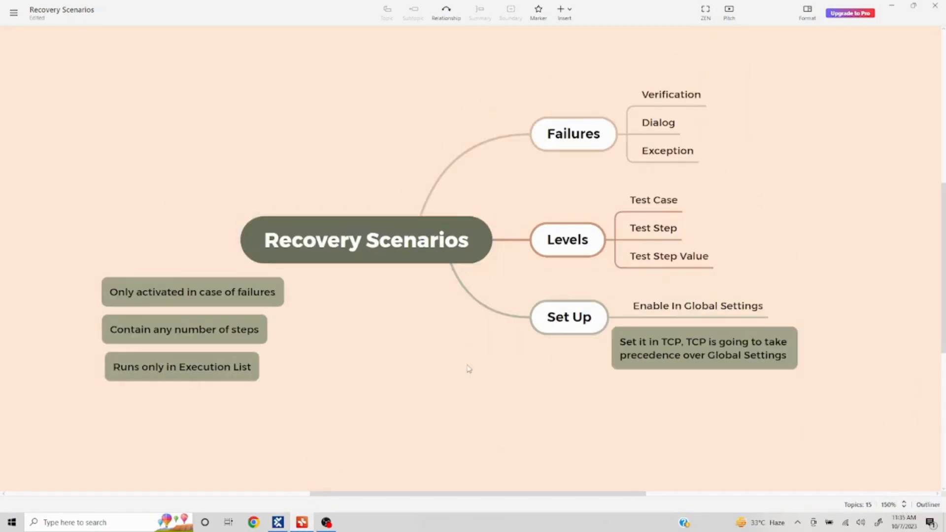